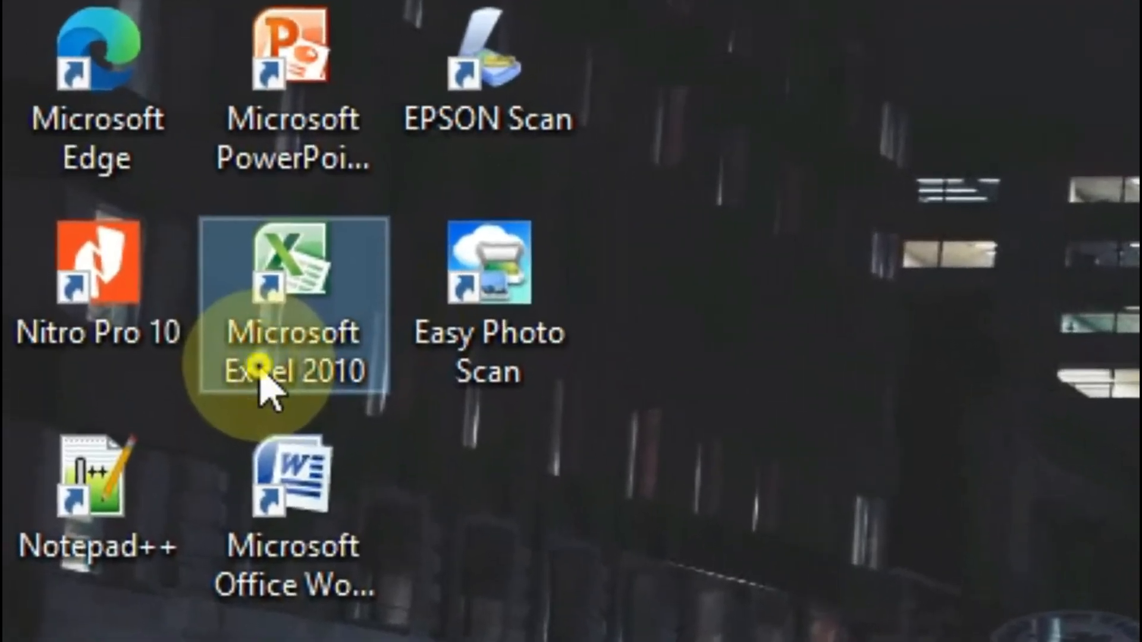
# Start Microsoft Excel 2010 with a blank workbook
pyautogui.doubleClick(196, 255)
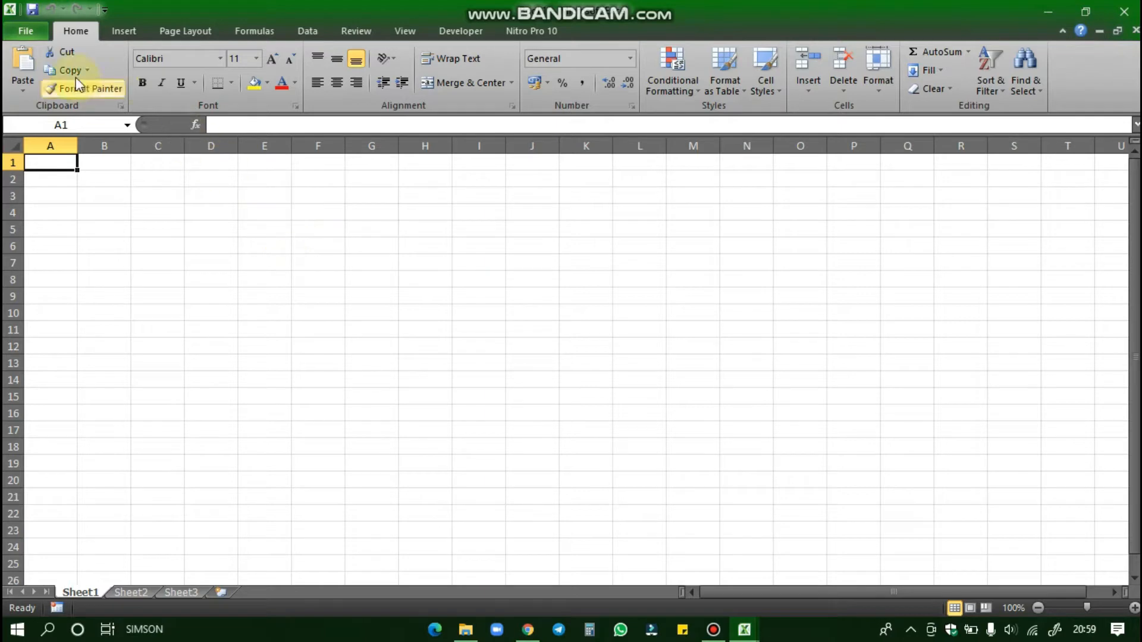
pyautogui.click(25, 33)
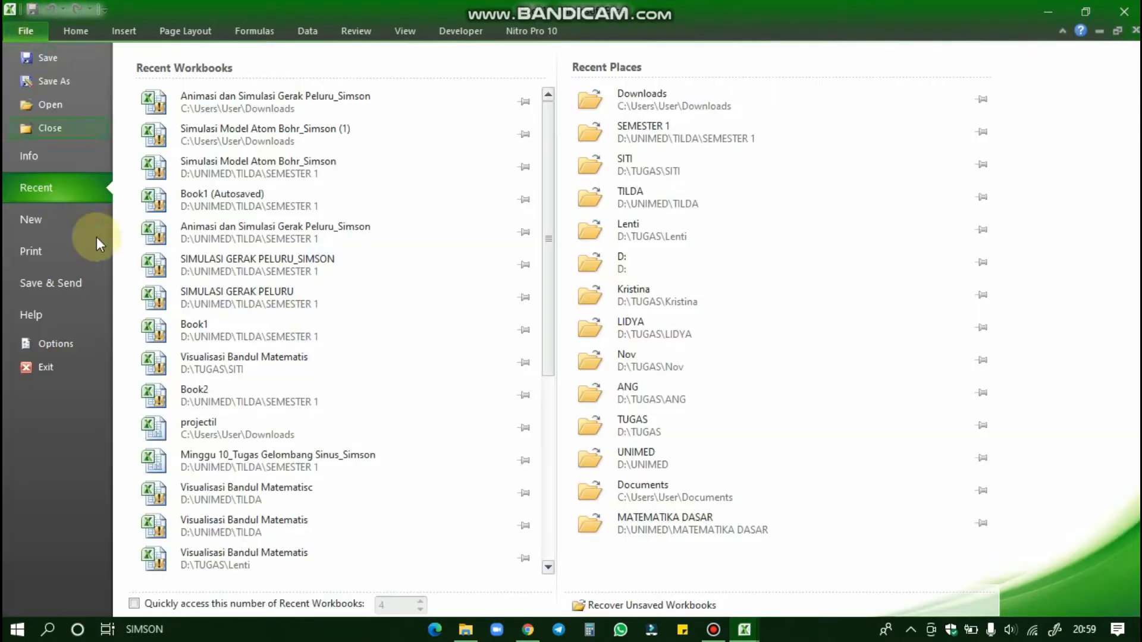
pyautogui.click(25, 33)
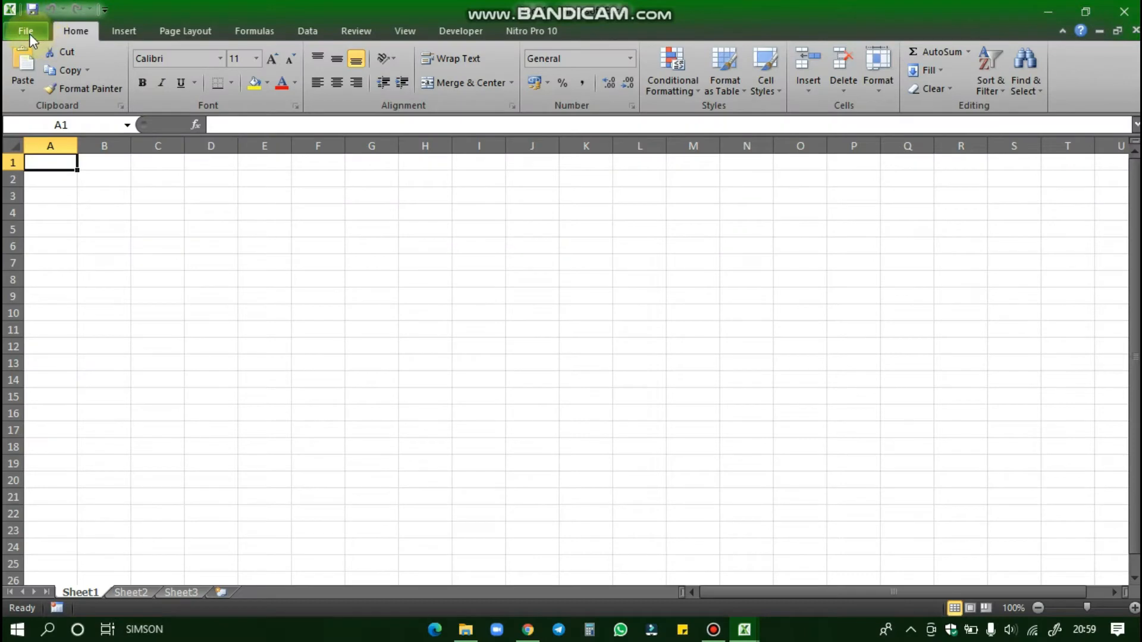
# Check in the Trust Center macro settings that all macros are enabled and access to the VBA project object model is trusted
pyautogui.click(30, 34)
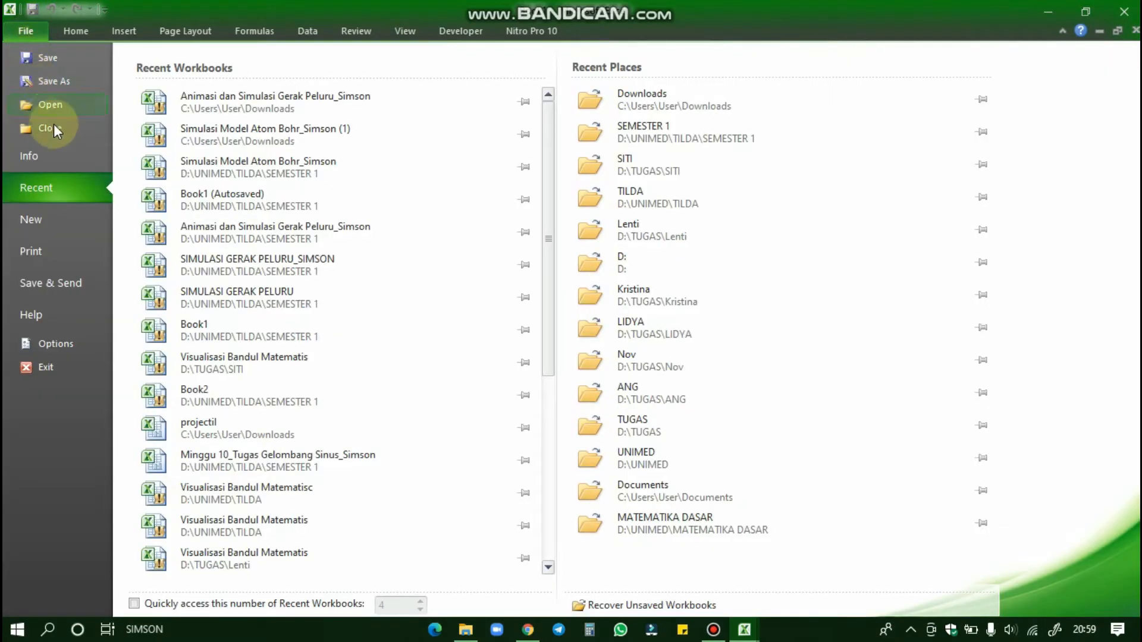
pyautogui.click(46, 344)
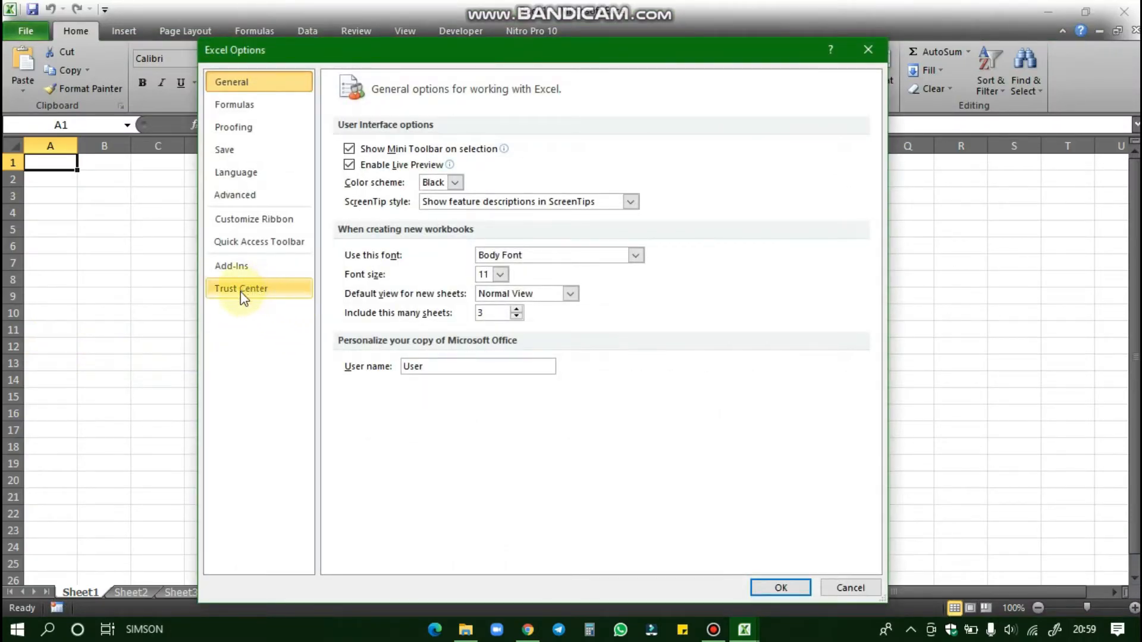
pyautogui.click(260, 291)
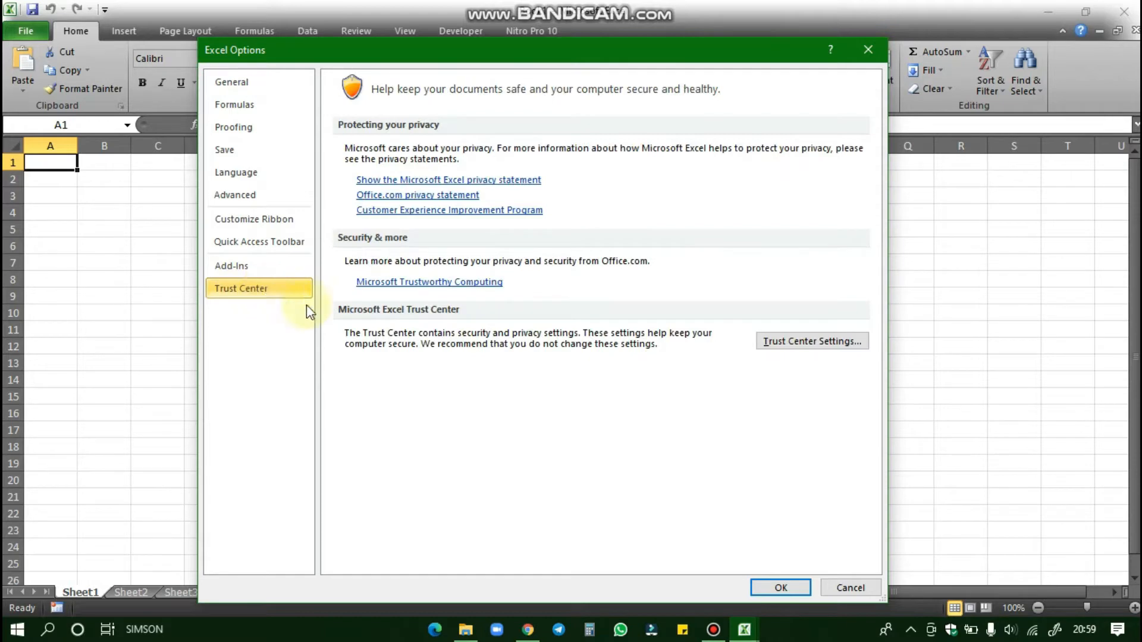
pyautogui.click(796, 341)
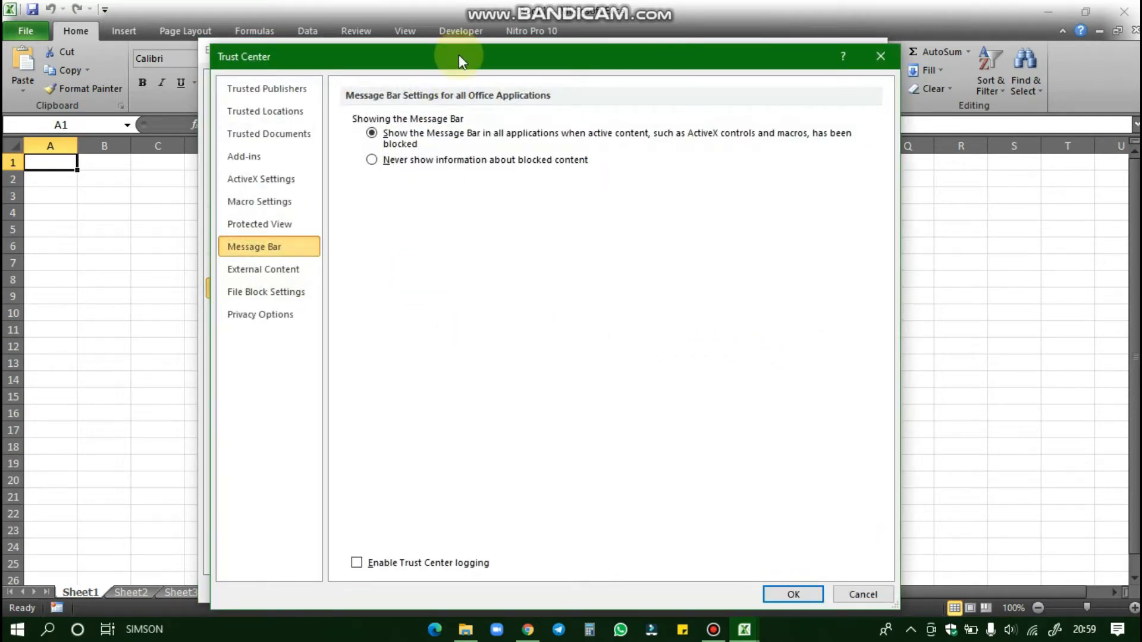
pyautogui.moveTo(464, 72); pyautogui.dragTo(458, 64)
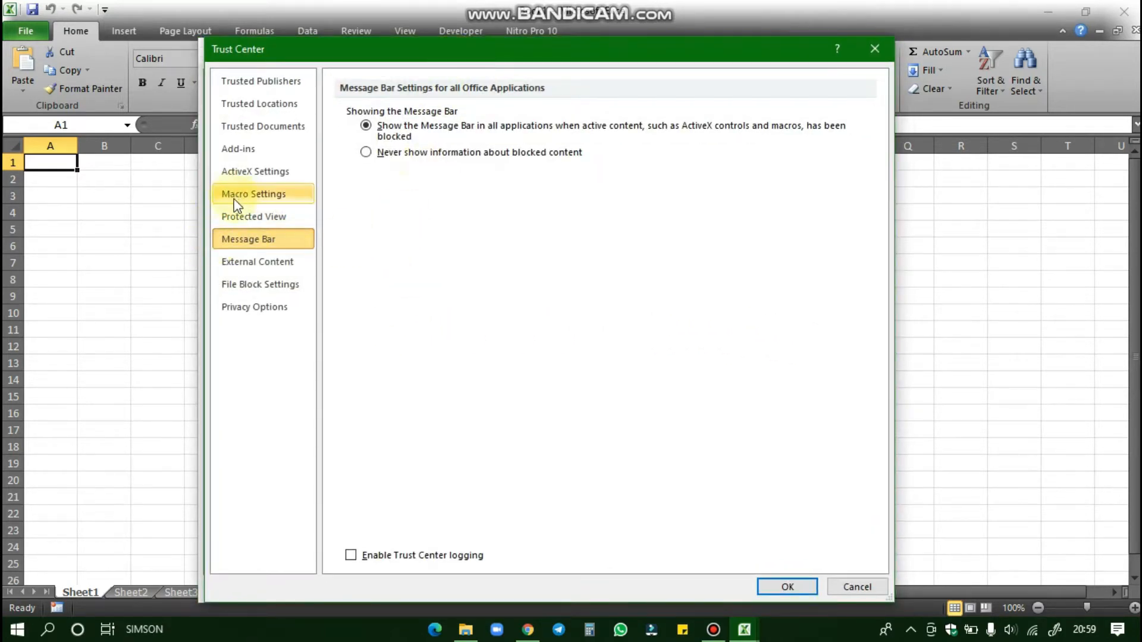
pyautogui.click(260, 196)
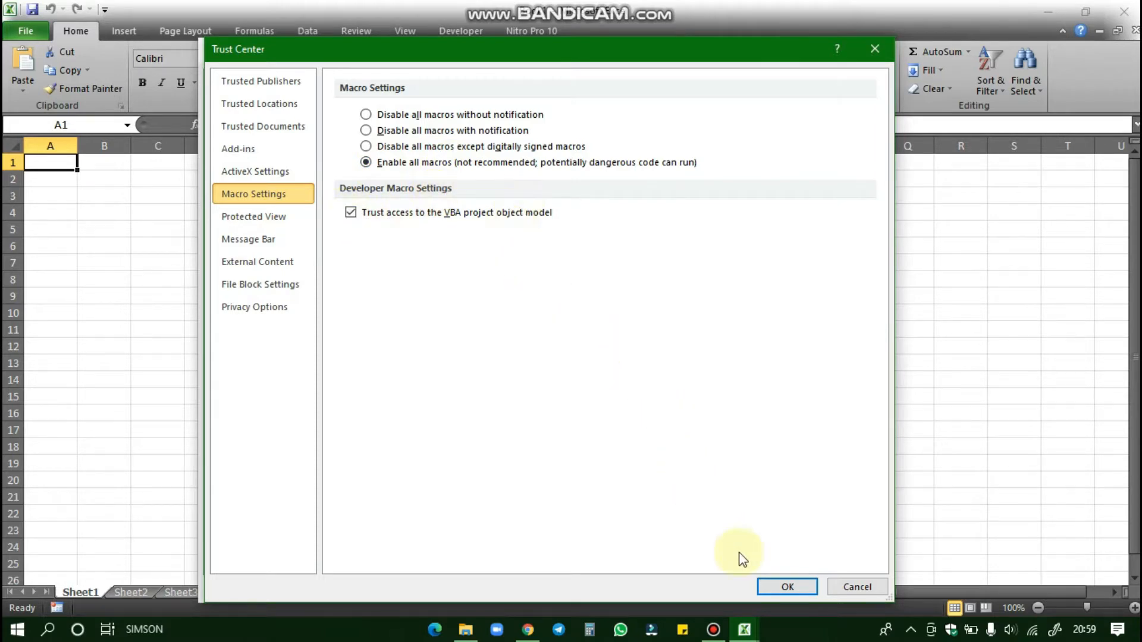
pyautogui.click(787, 589)
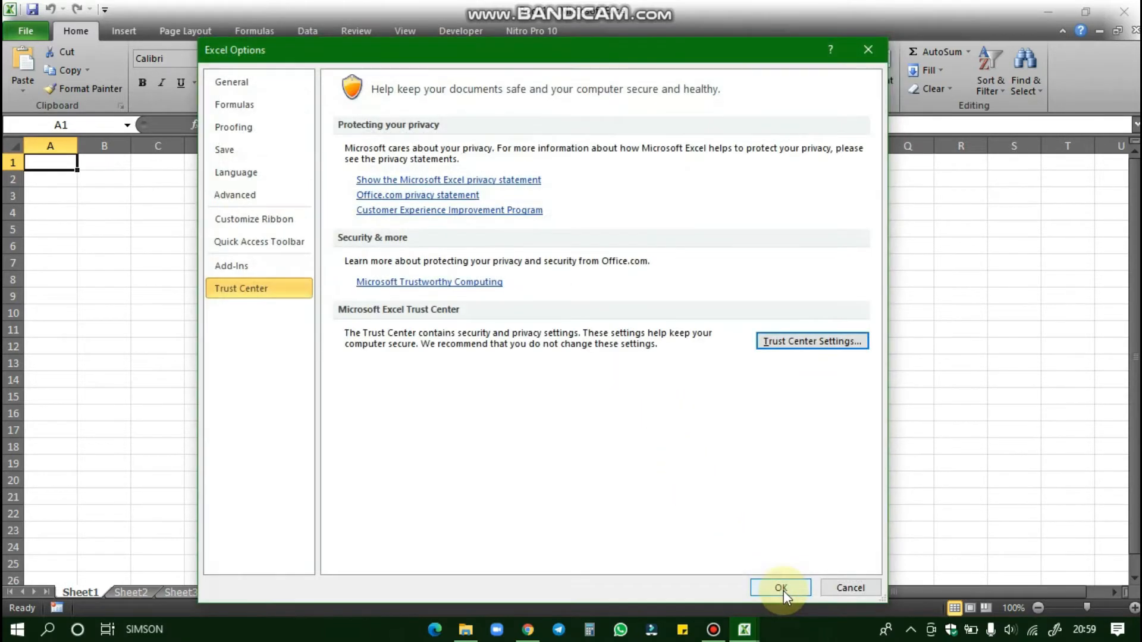
pyautogui.click(780, 588)
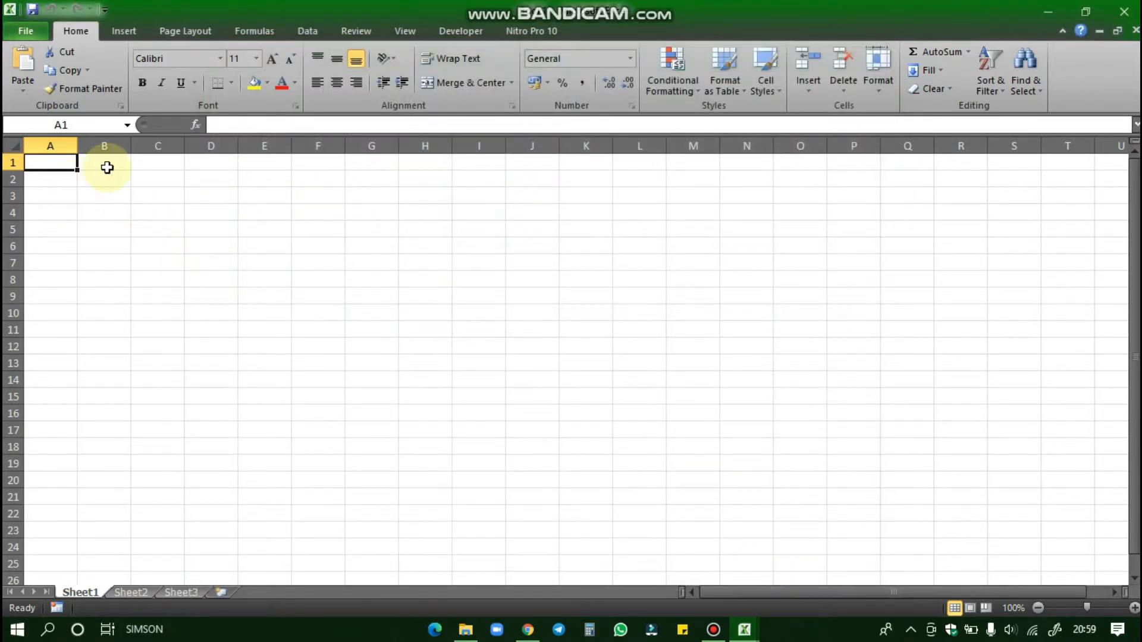
# Merge and center cells A1 to F1 and enter the title "Animasi dan Simulasi Gerak Peluru"
pyautogui.click(107, 167)
pyautogui.click(69, 164)
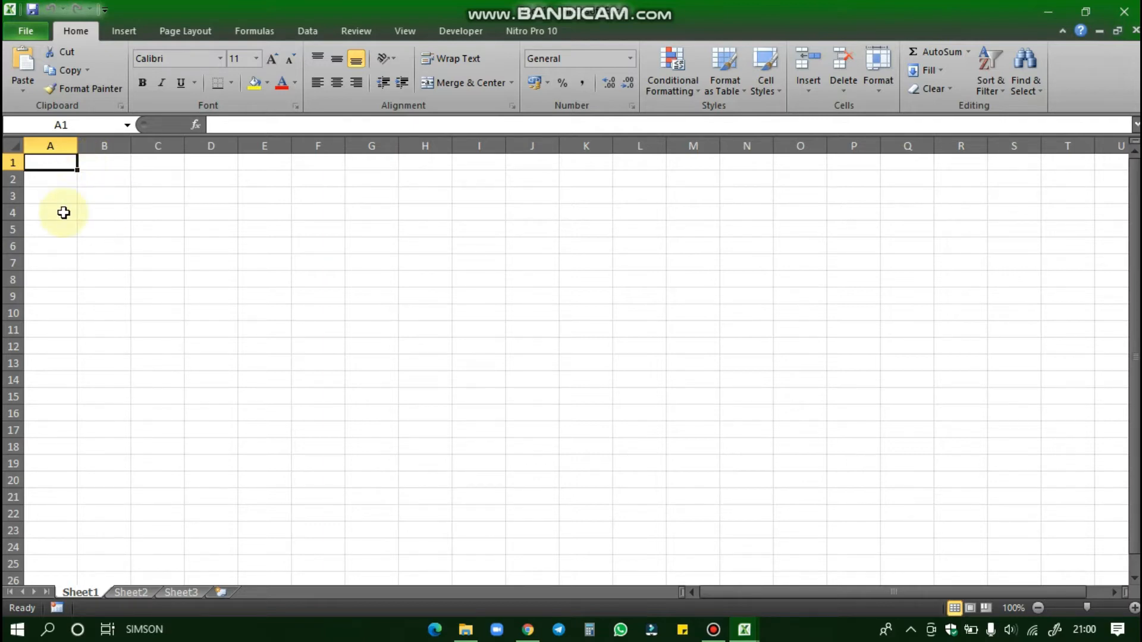
pyautogui.moveTo(43, 165); pyautogui.dragTo(309, 167)
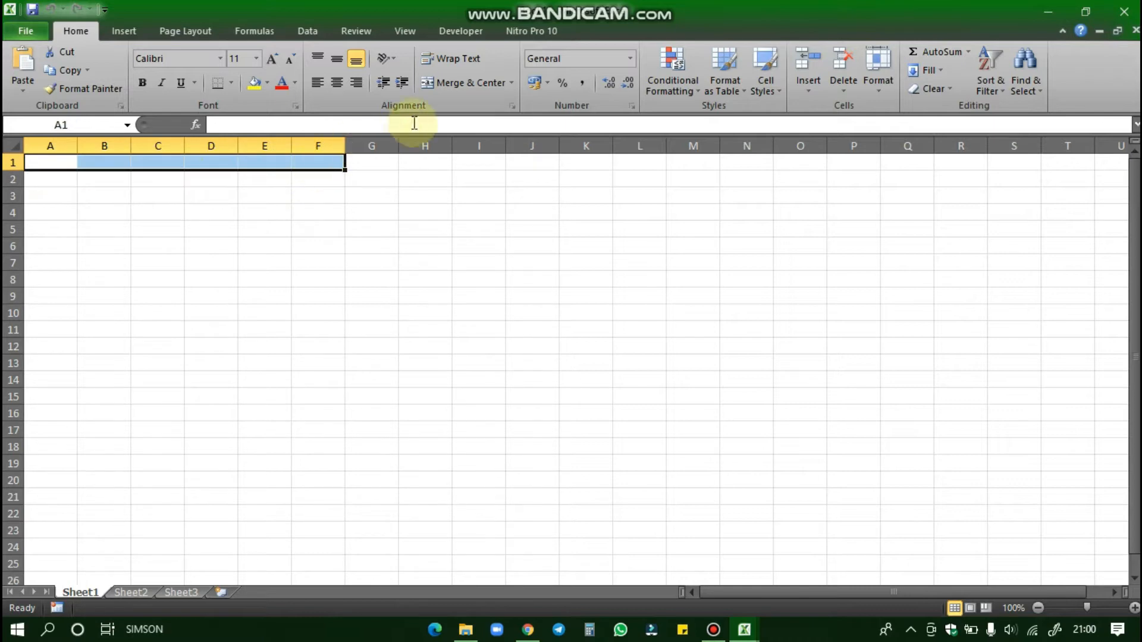
pyautogui.click(438, 86)
pyautogui.click(234, 123)
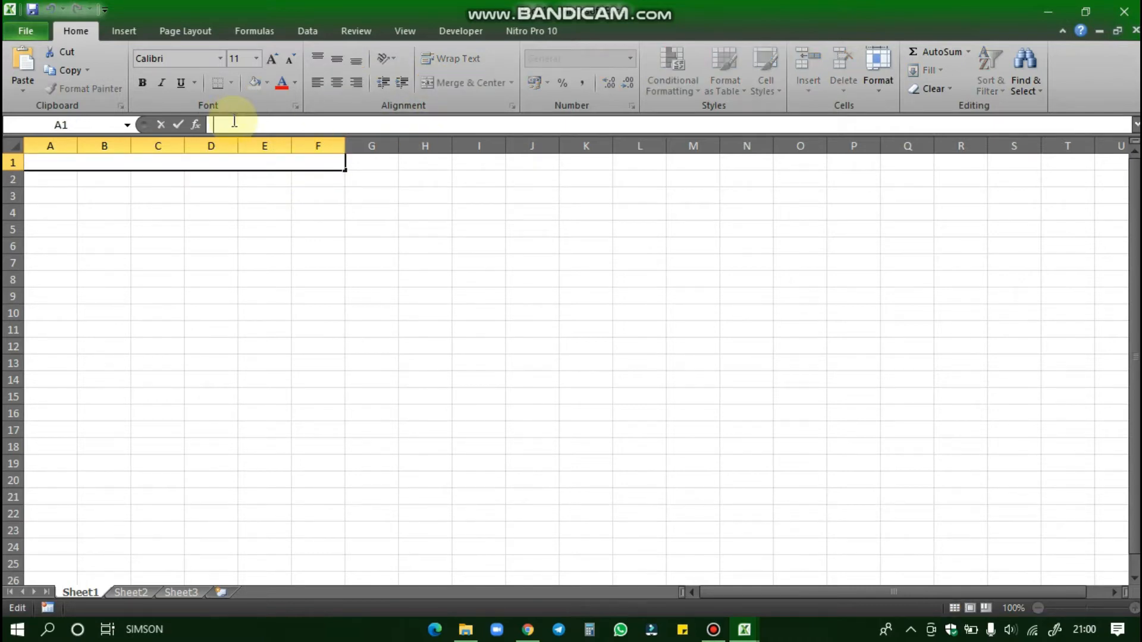
pyautogui.write('Animasi dan')
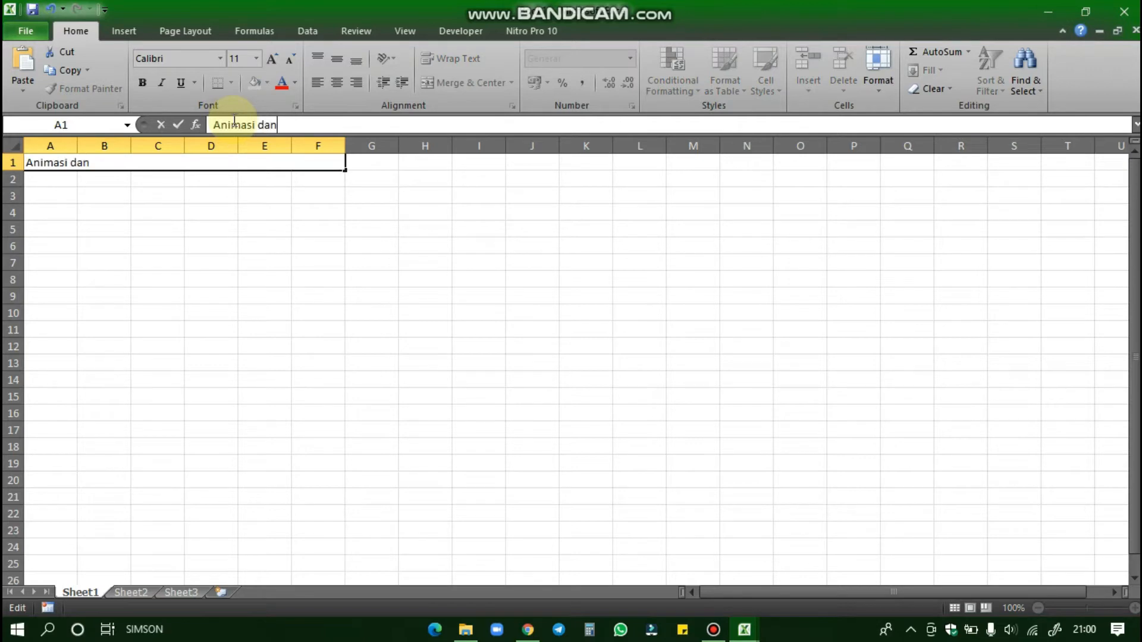
pyautogui.write(' Simulasi Gerak Peluru')
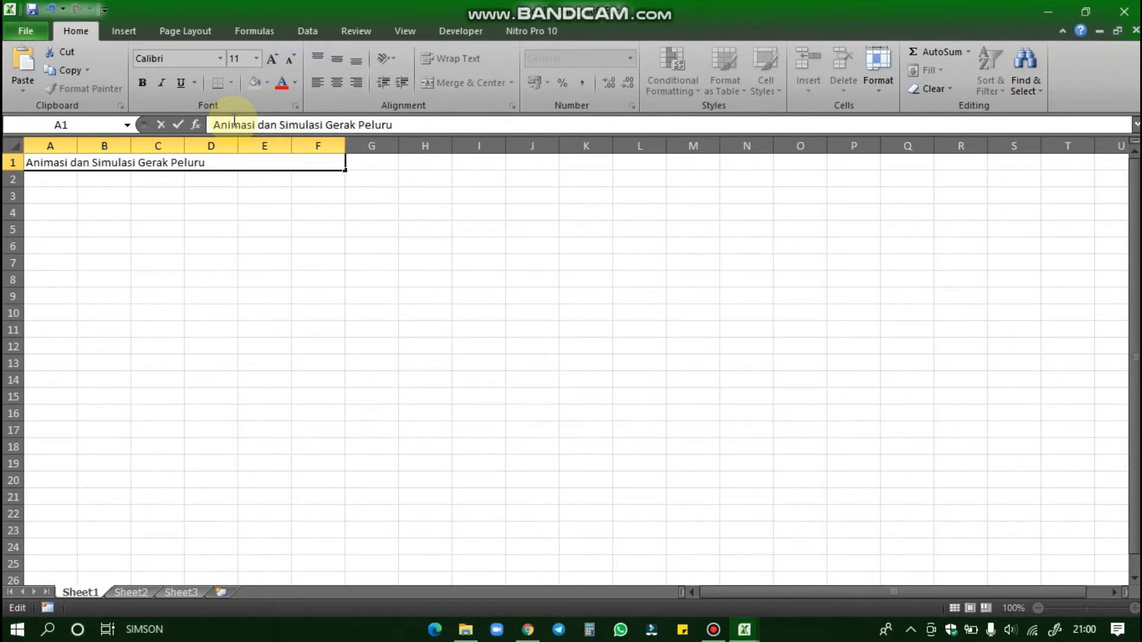
pyautogui.press('Return')
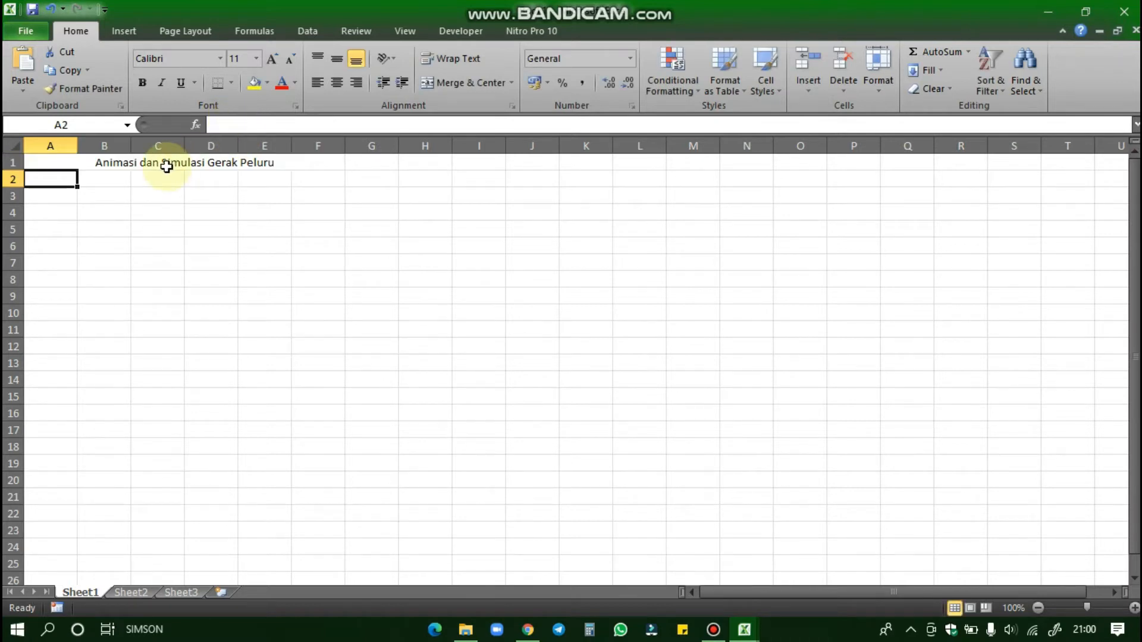
# Merge and center cells A2 to C2 and enter the heading "Bingkai"
pyautogui.moveTo(51, 179); pyautogui.dragTo(234, 176)
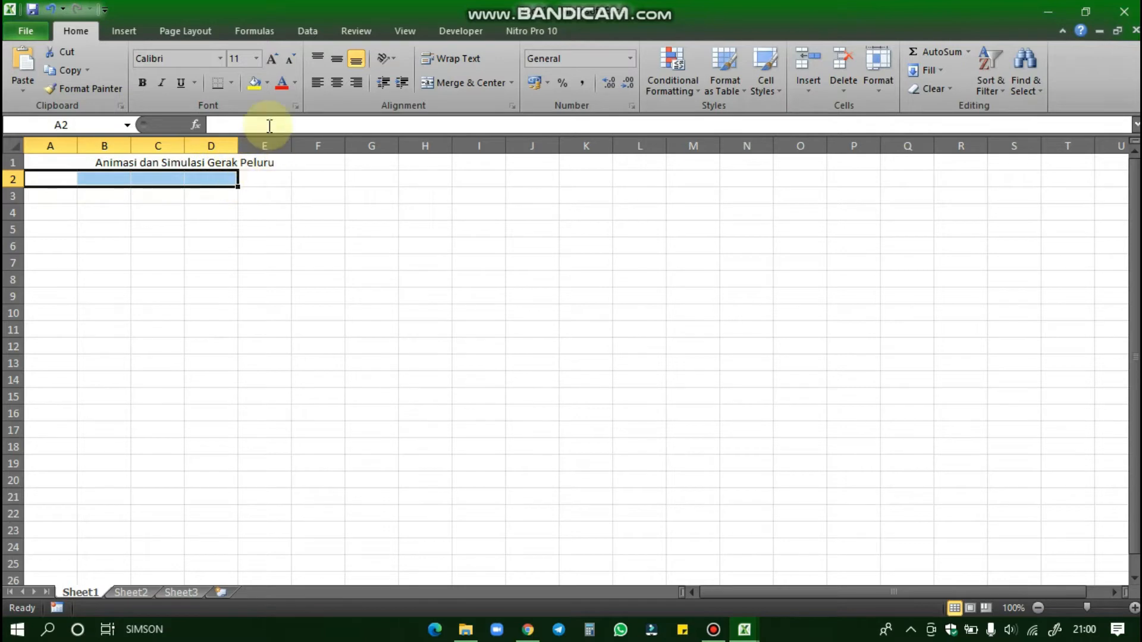
pyautogui.click(55, 177)
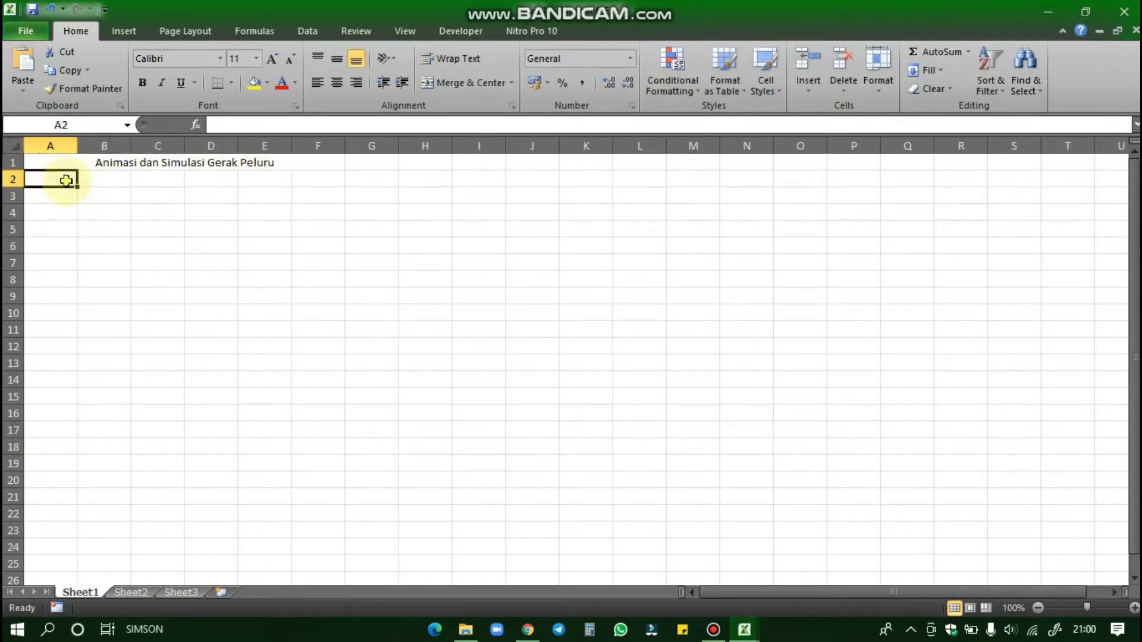
pyautogui.moveTo(66, 179); pyautogui.dragTo(184, 180)
pyautogui.moveTo(54, 178); pyautogui.dragTo(166, 178)
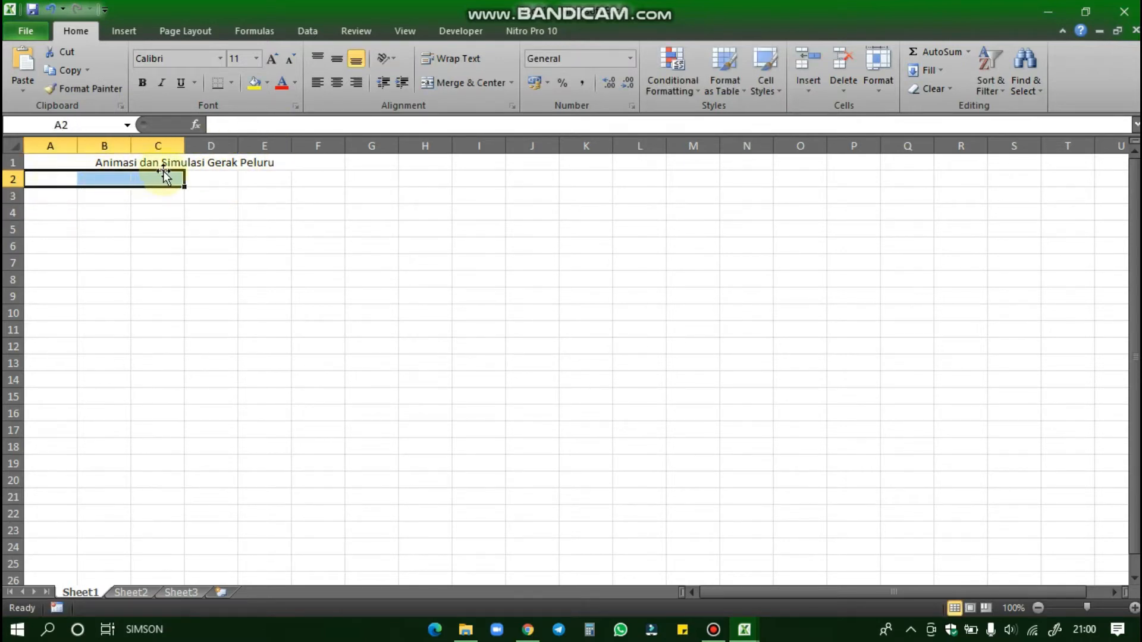
pyautogui.click(464, 83)
pyautogui.click(252, 127)
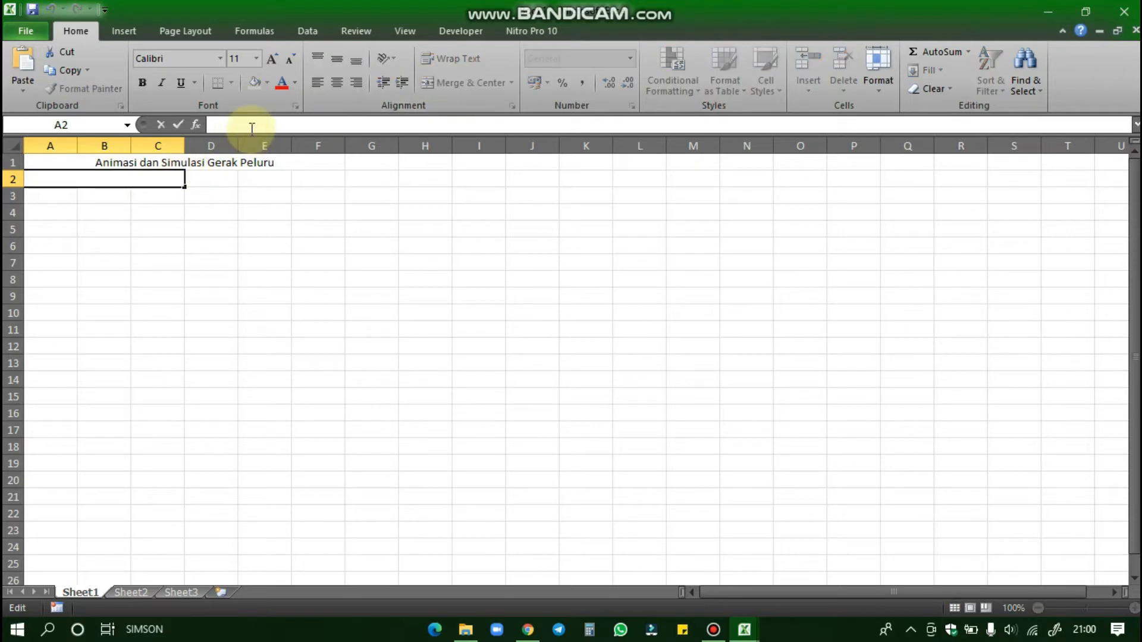
pyautogui.write('Bingkai')
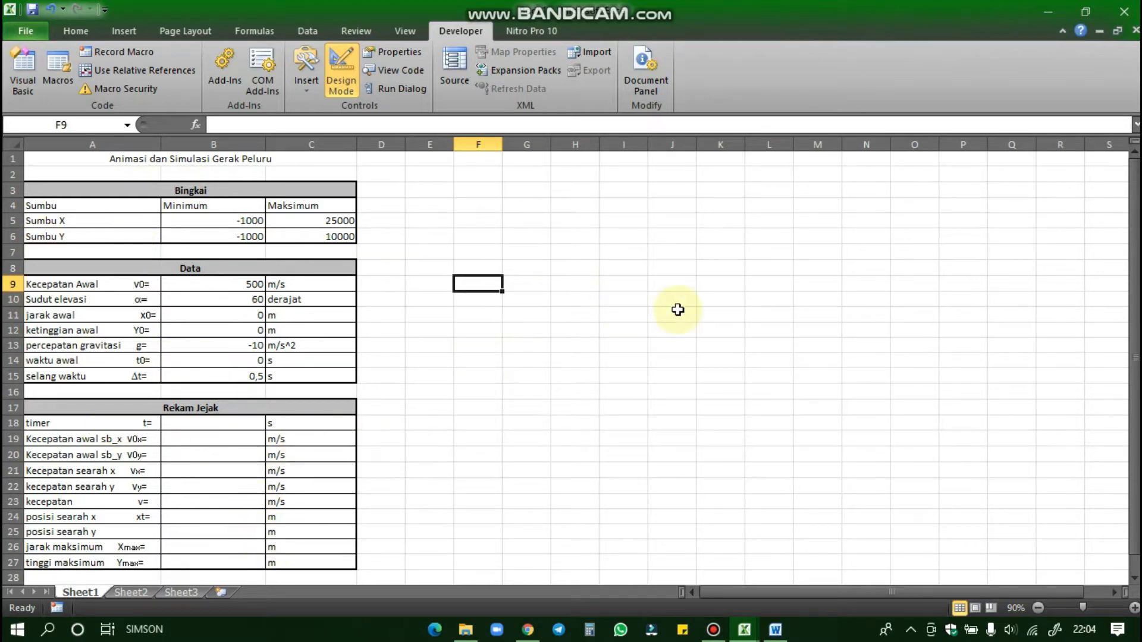
pyautogui.click(176, 190)
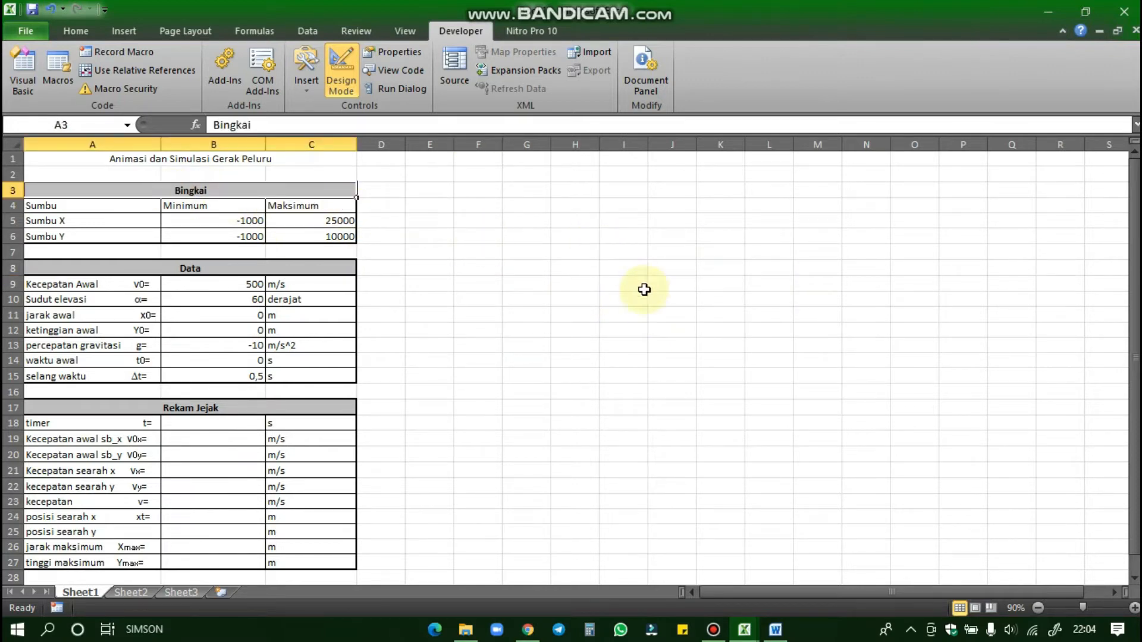
pyautogui.click(202, 267)
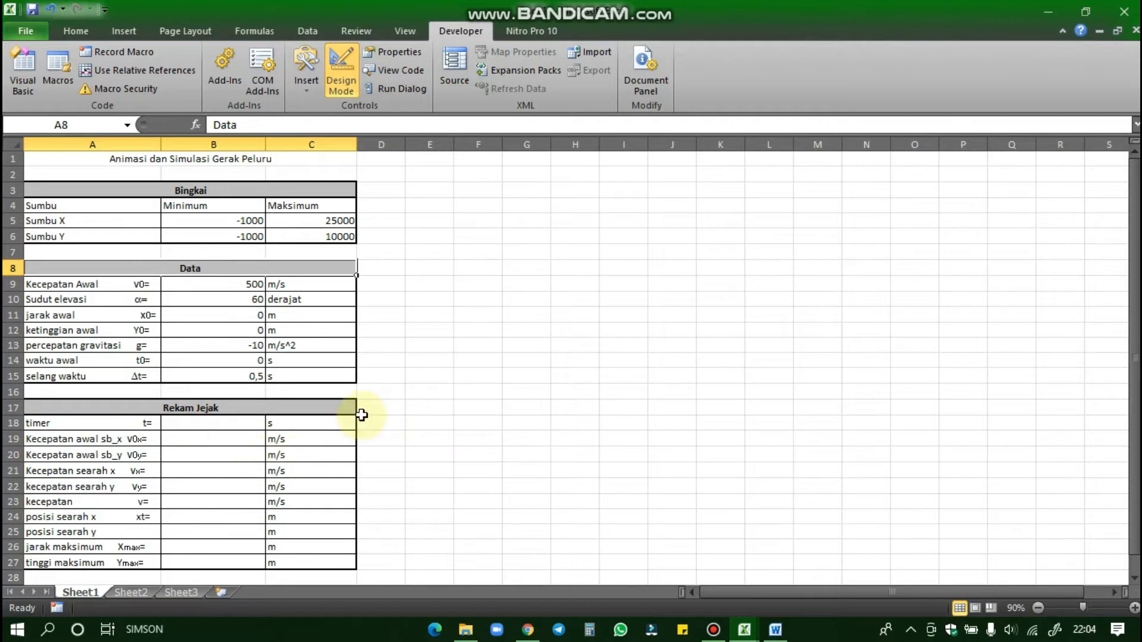
pyautogui.click(462, 439)
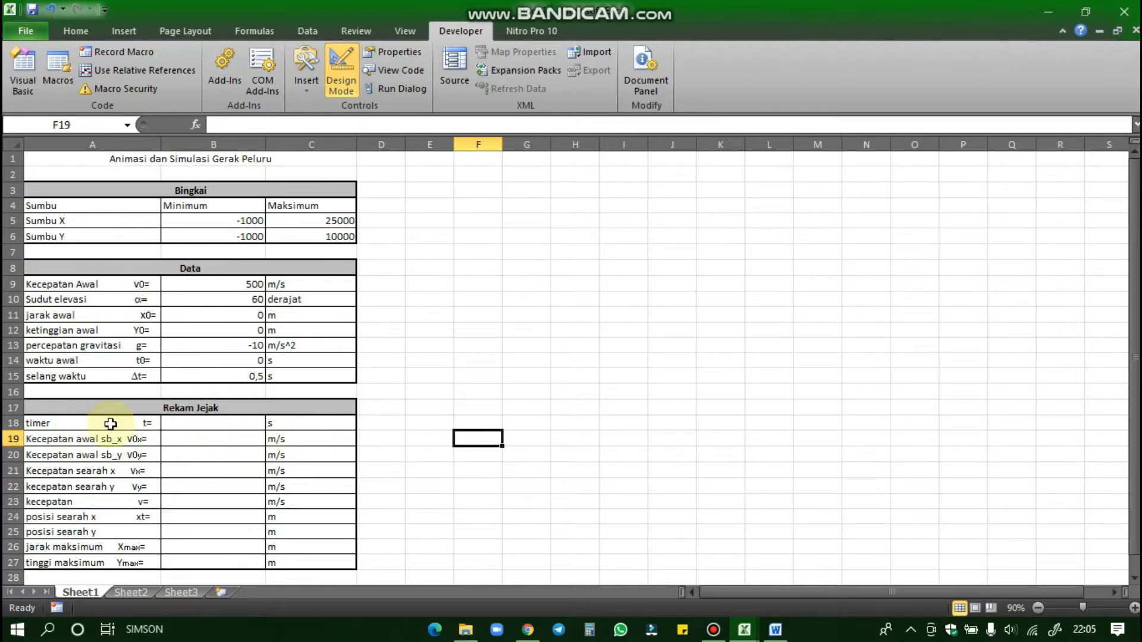
# Set the timer t in cell B18 of the Rekam Jejak table to 0
pyautogui.click(198, 440)
pyautogui.doubleClick(208, 426)
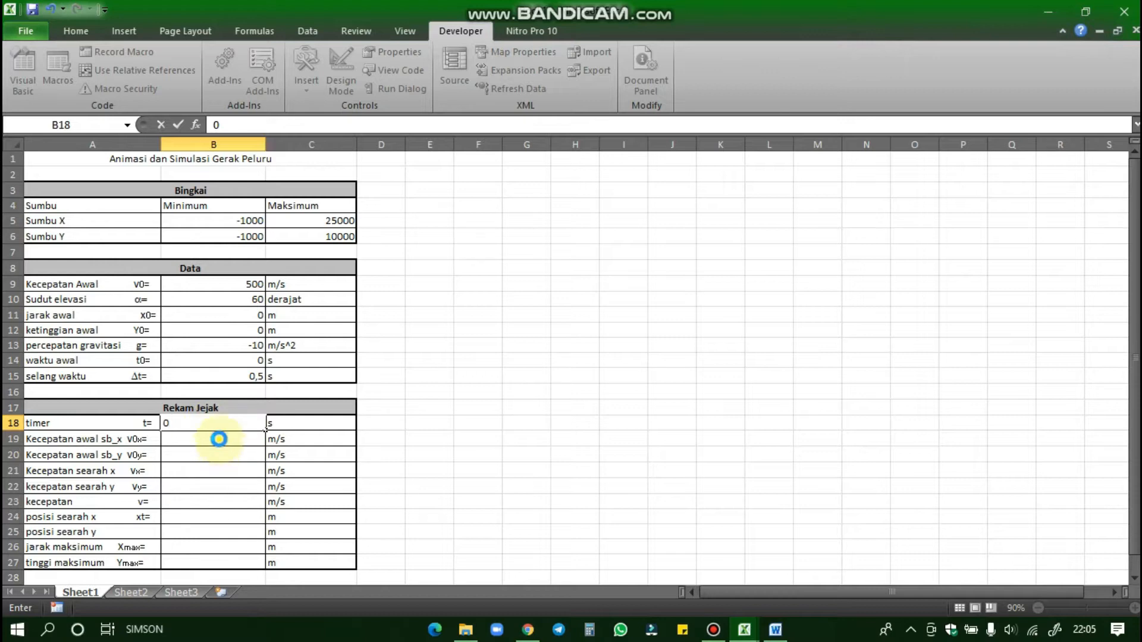
# Enter the formula =B9*COS(B10*PI()/180) for the initial x-axis velocity v0x in cell B19
pyautogui.doubleClick(221, 440)
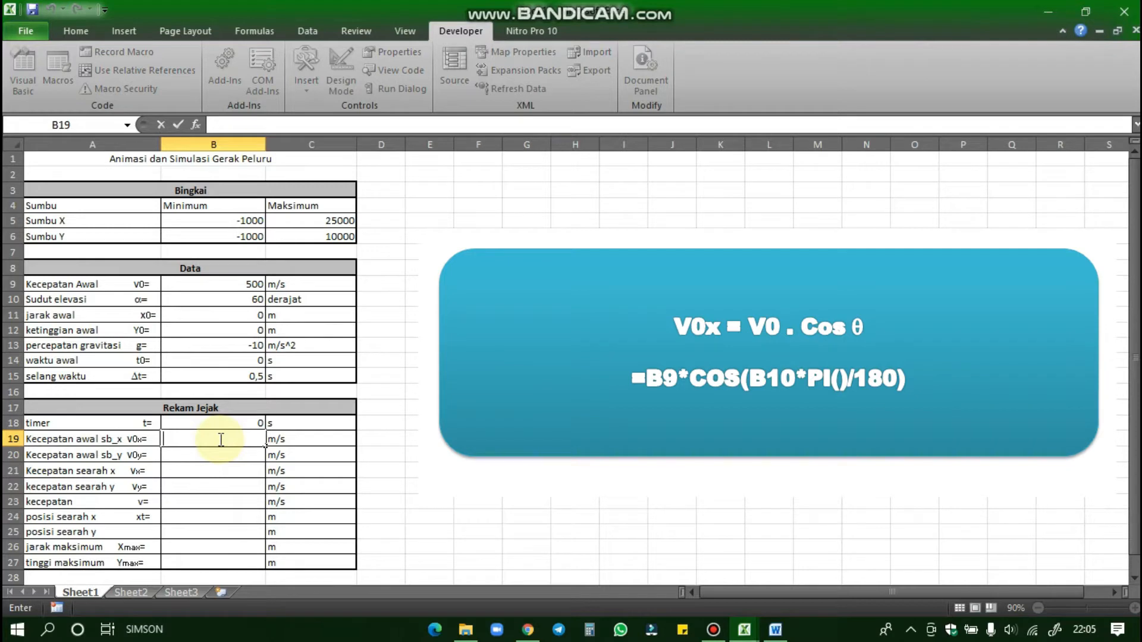
pyautogui.write('=')
pyautogui.write('B')
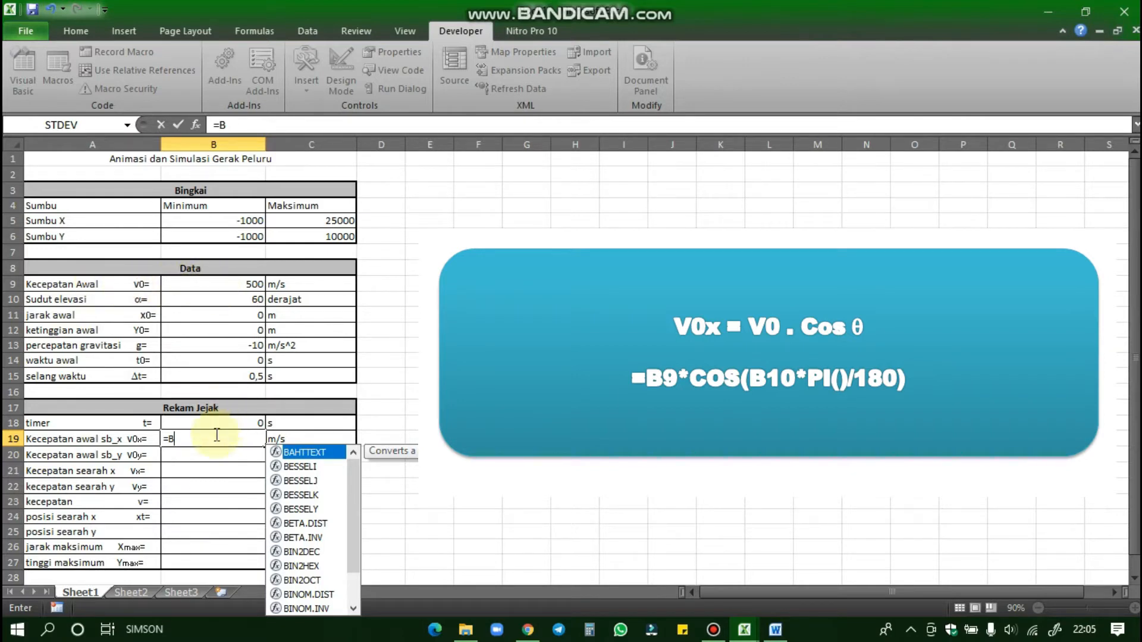
pyautogui.write('9')
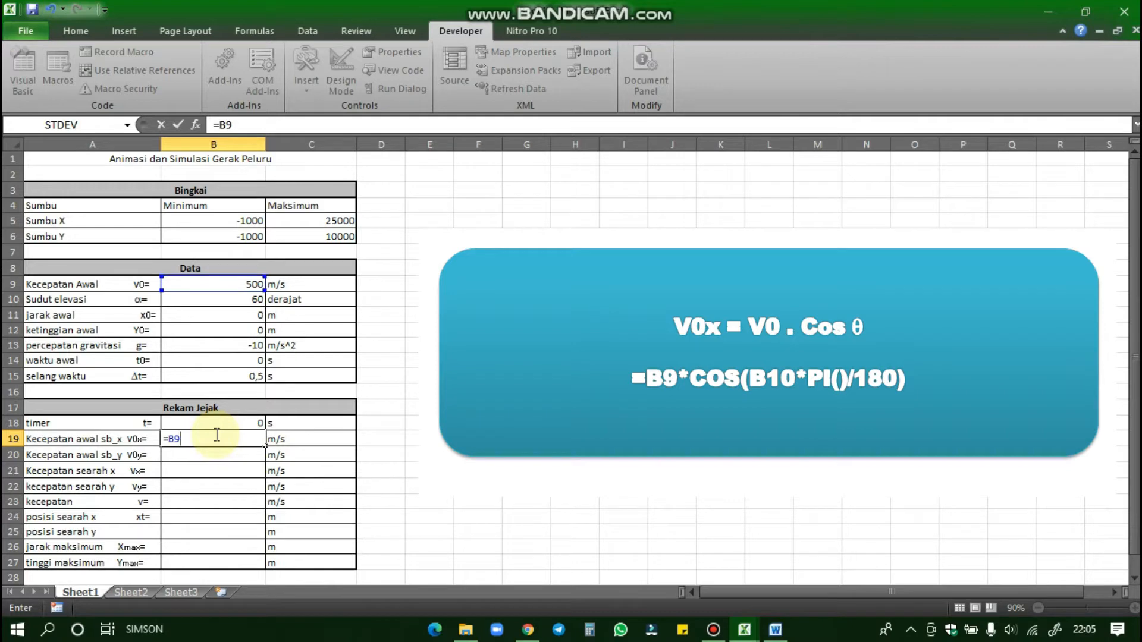
pyautogui.write('*CO')
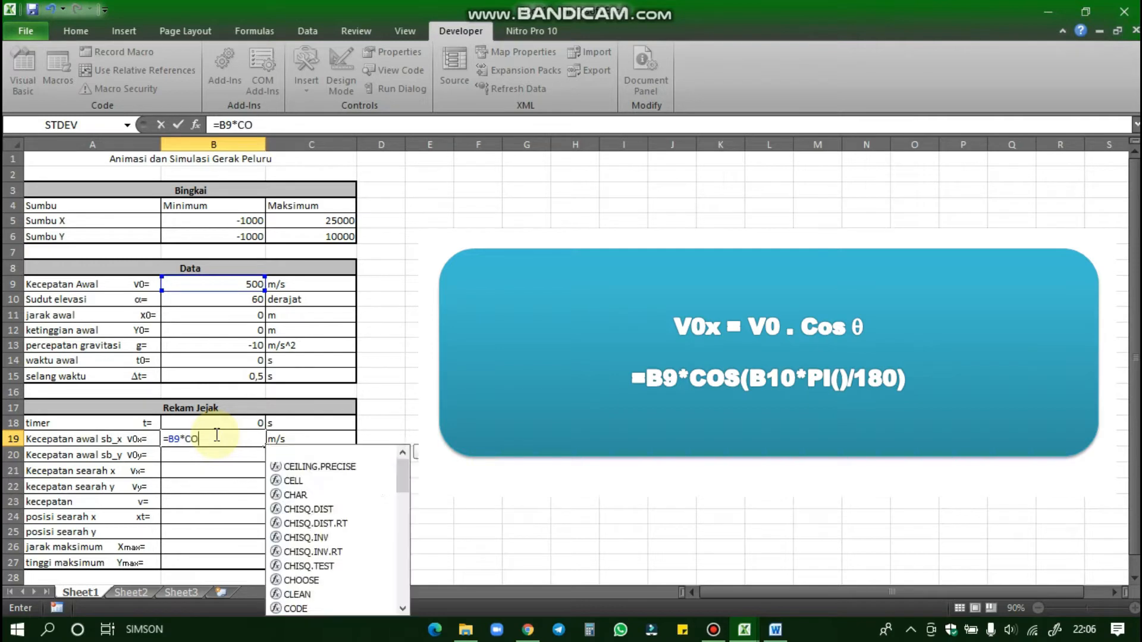
pyautogui.write('S(')
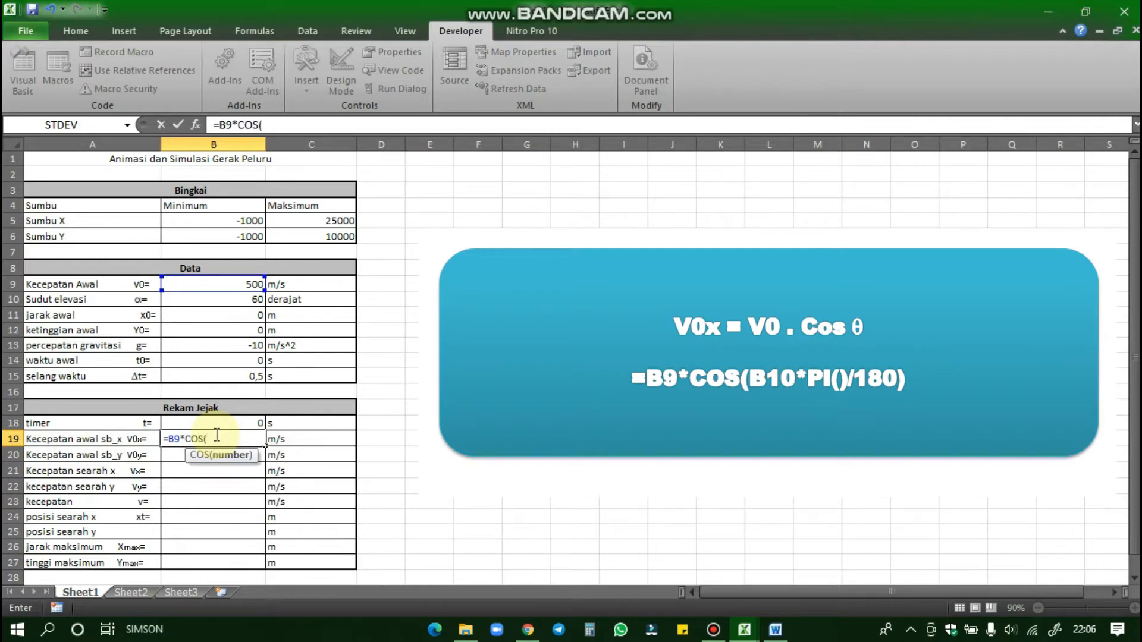
pyautogui.write('B')
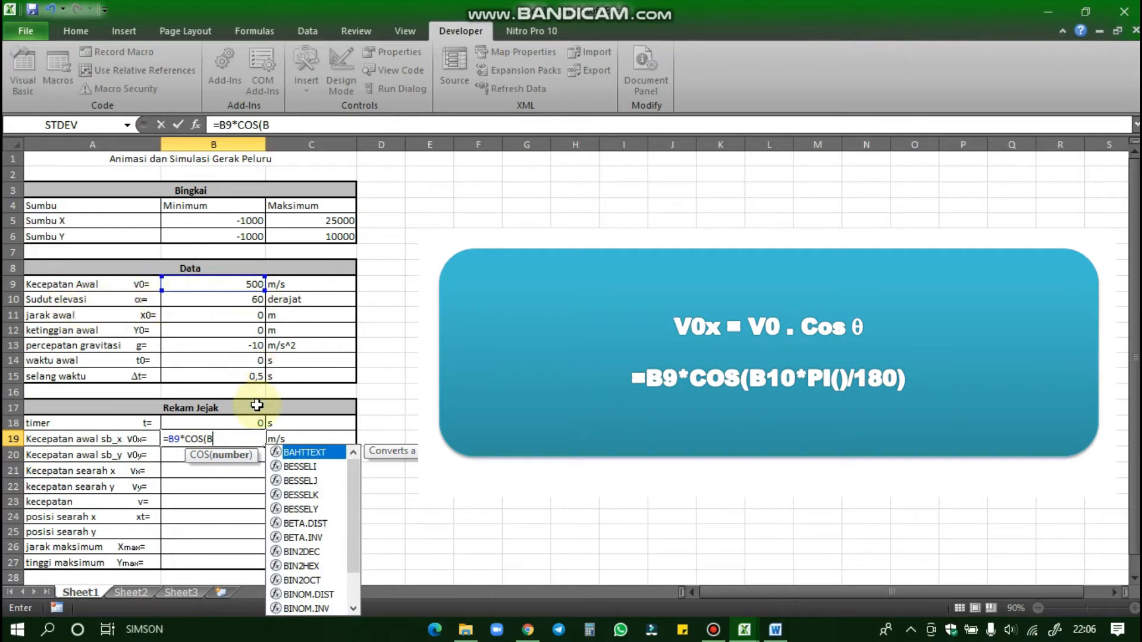
pyautogui.write('10')
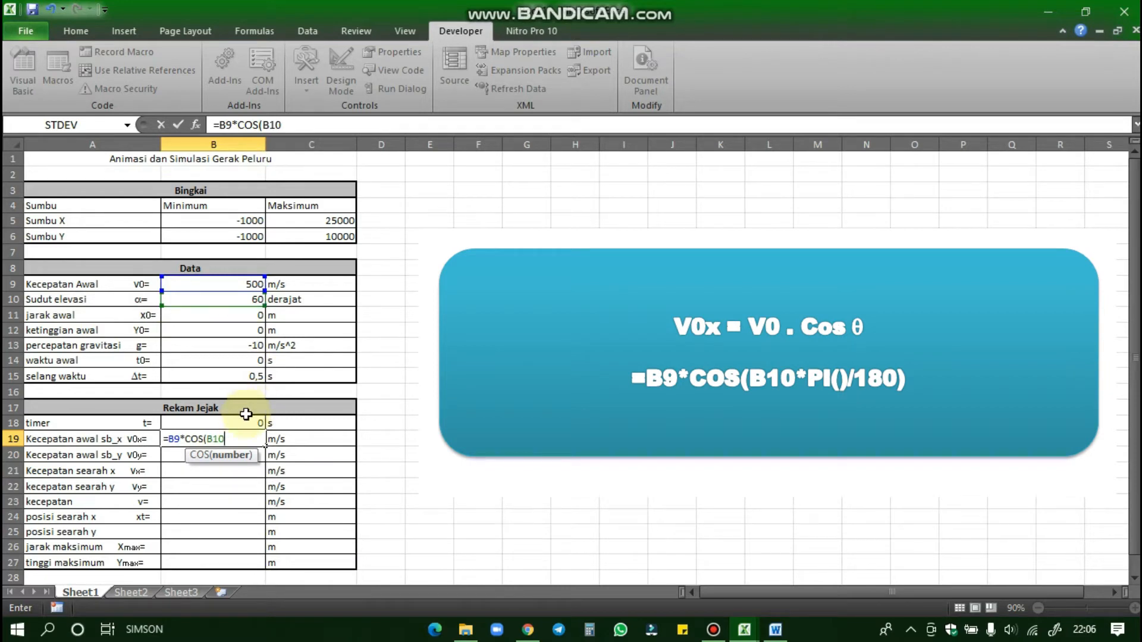
pyautogui.write('*PI')
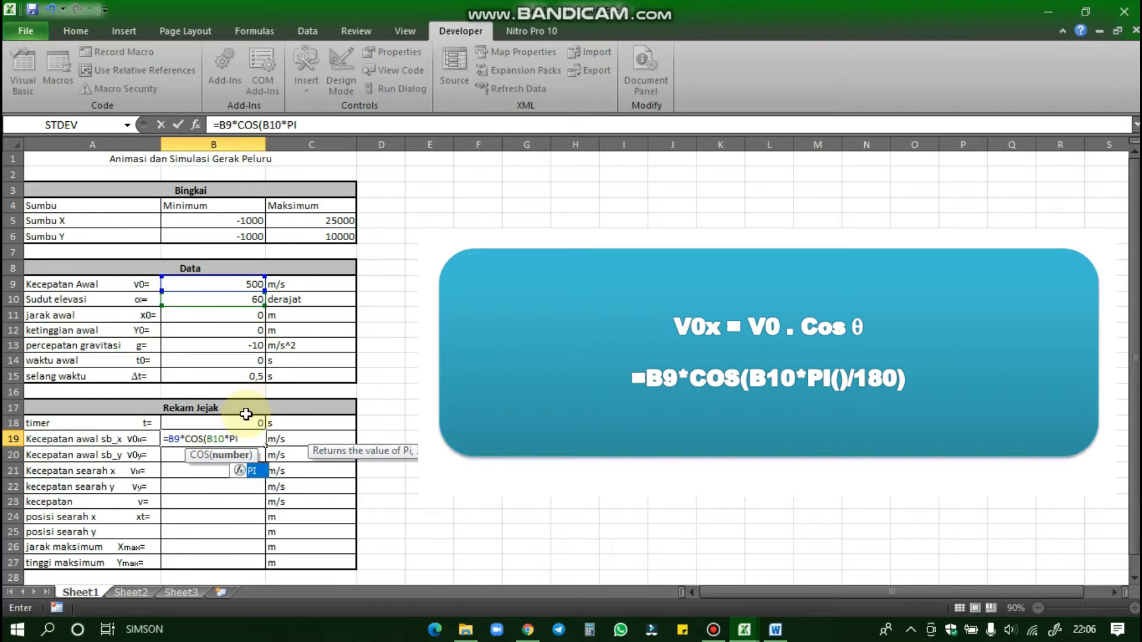
pyautogui.write('()')
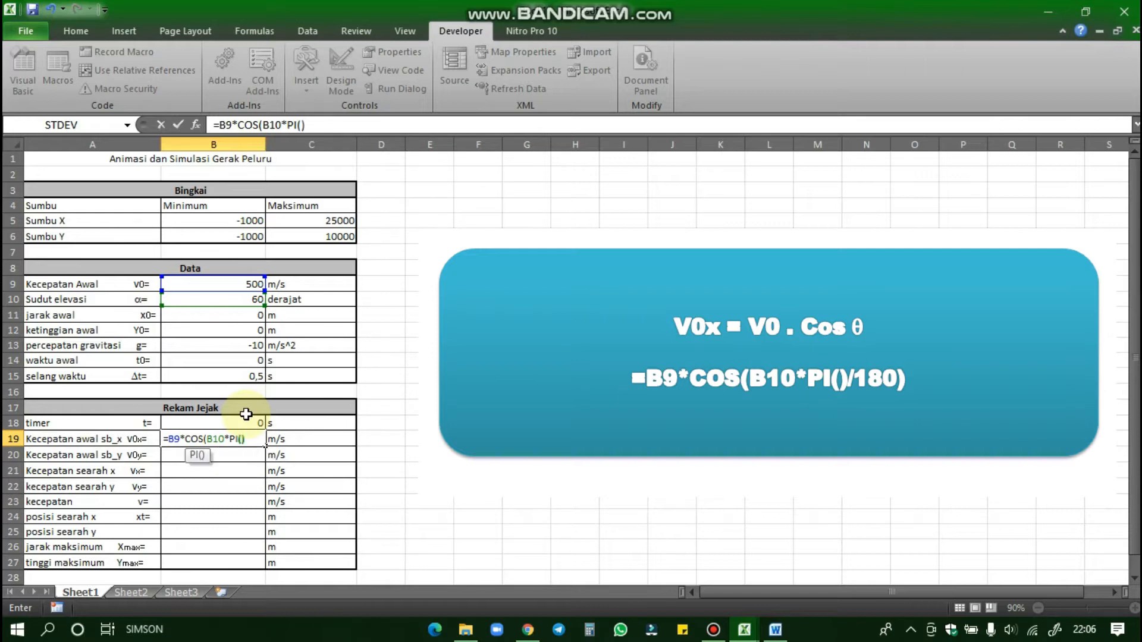
pyautogui.write('/18')
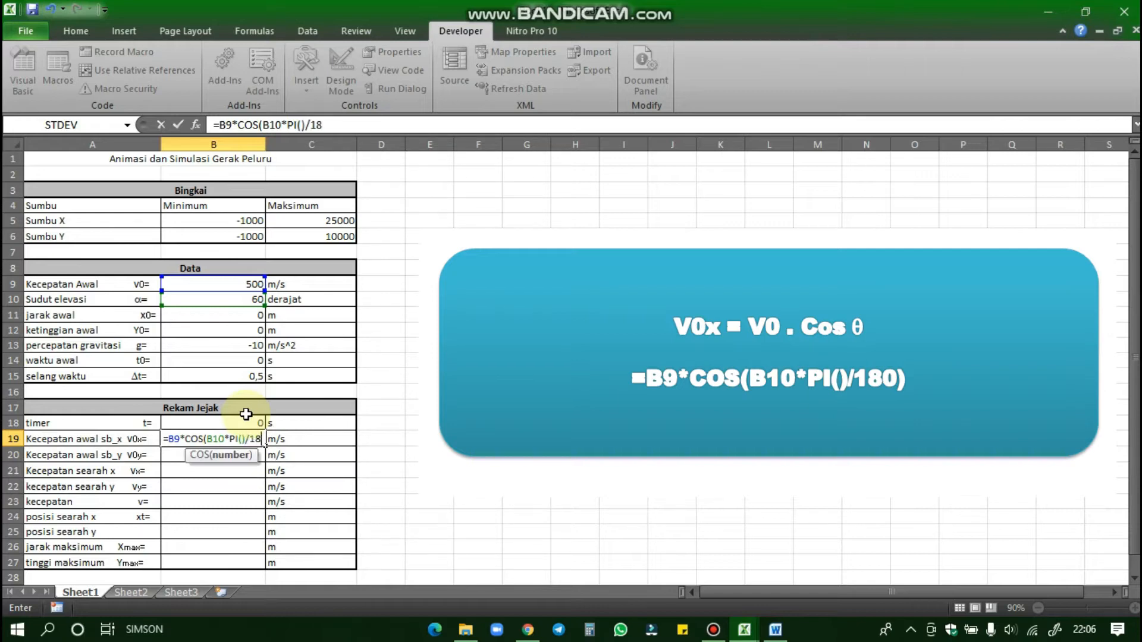
pyautogui.write('0)')
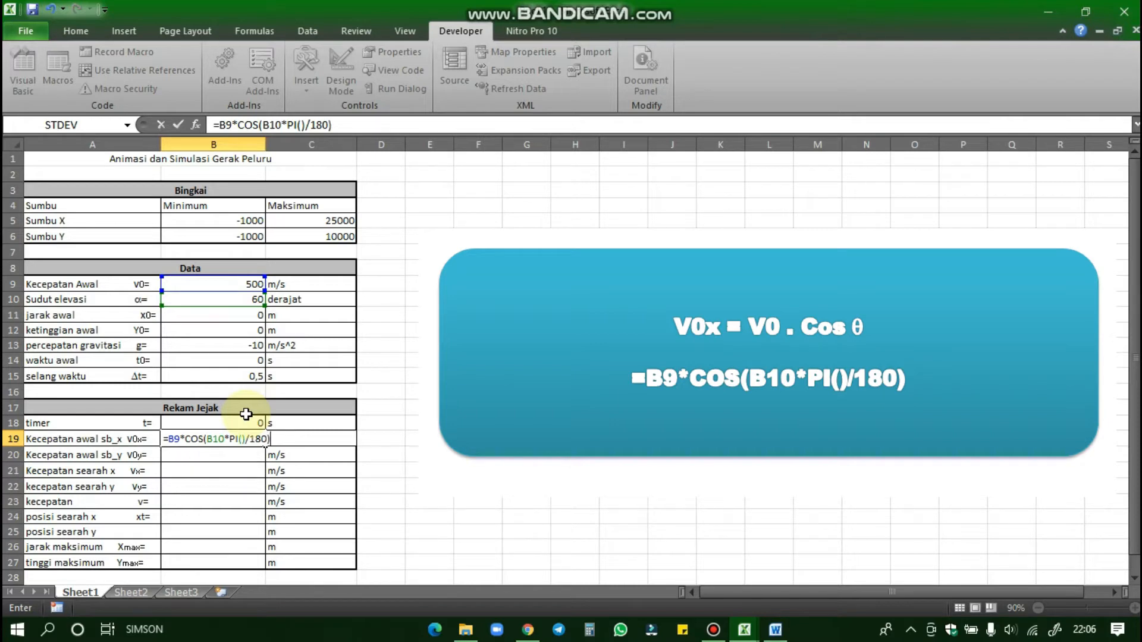
pyautogui.press('Return')
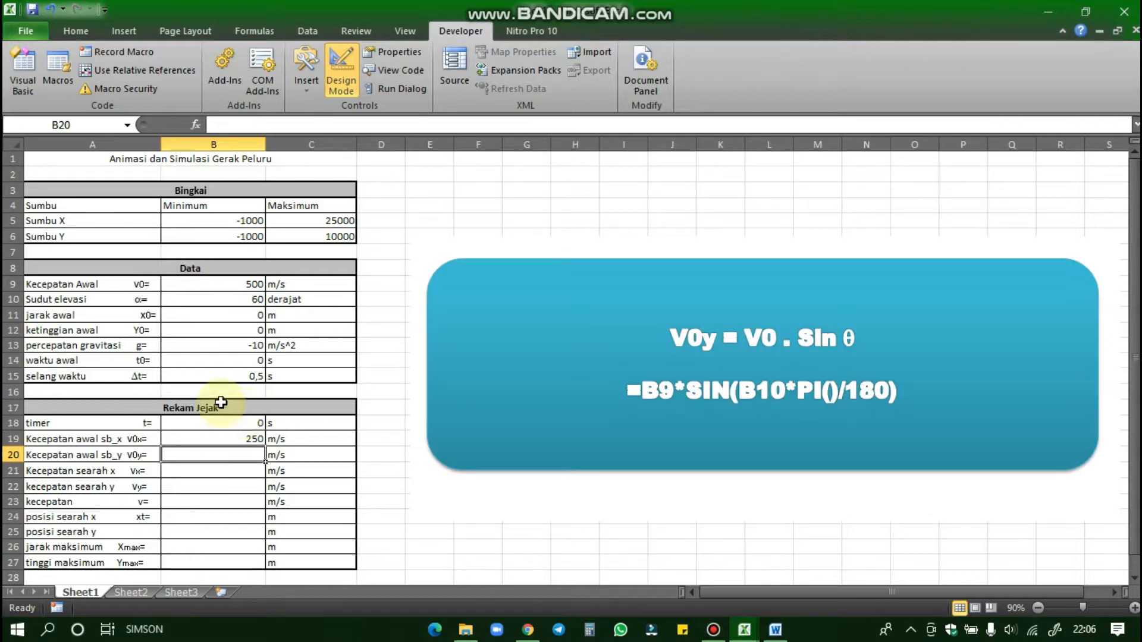
# Enter the formula =B10*SIN(B10*PI()/180) for the initial y-axis velocity v0y in cell B20
pyautogui.click(251, 123)
pyautogui.write('=')
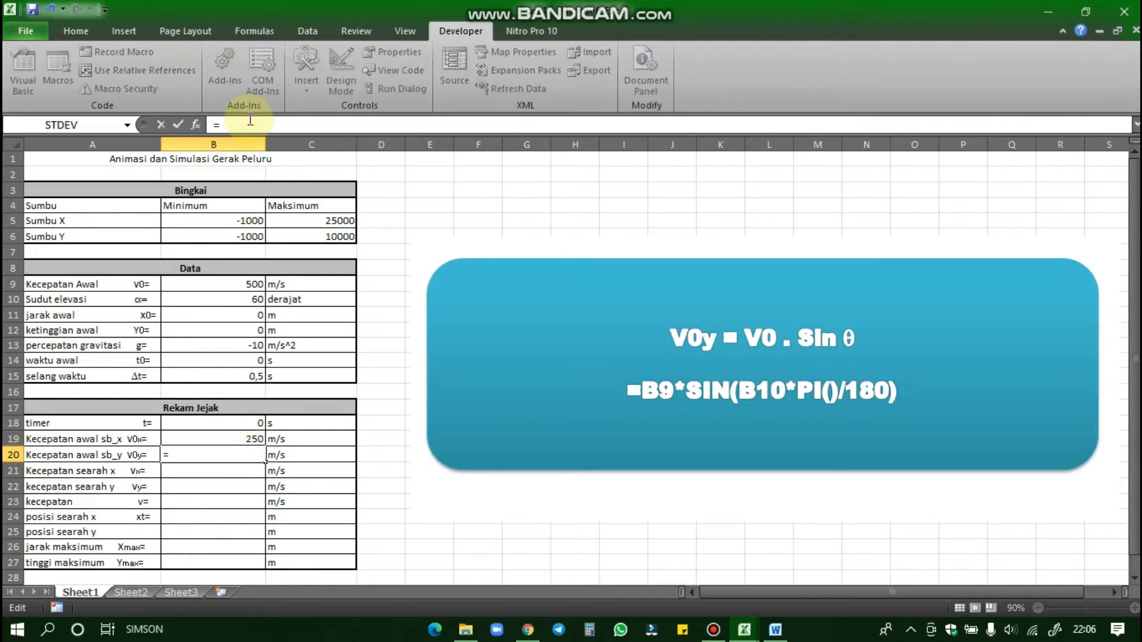
pyautogui.write('B10*SIN(B10')
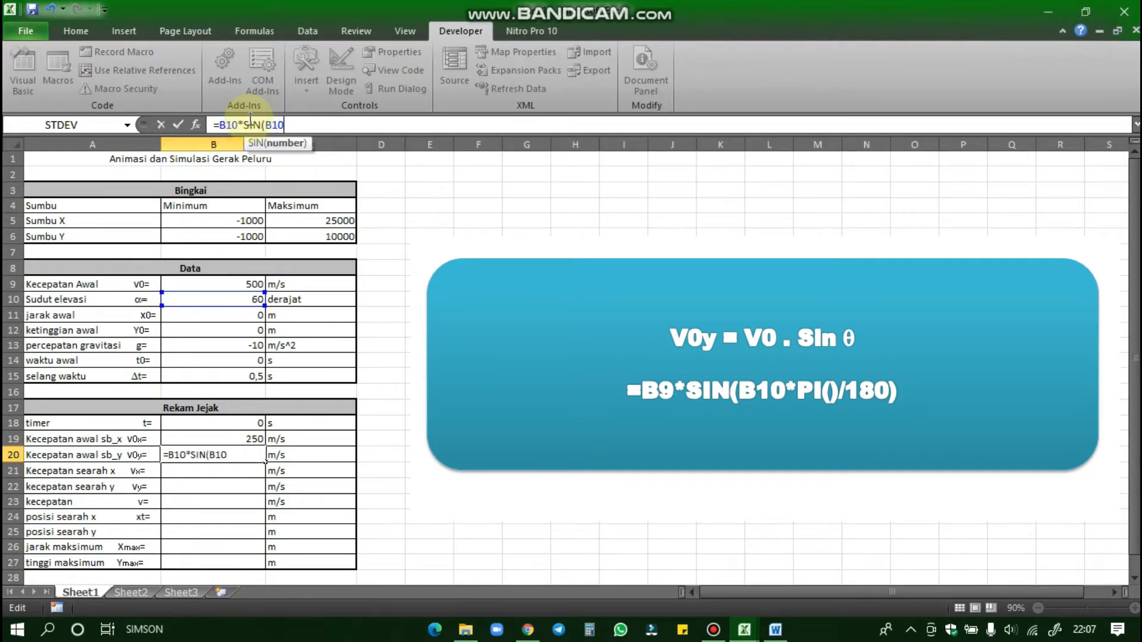
pyautogui.write('*PI()/180)')
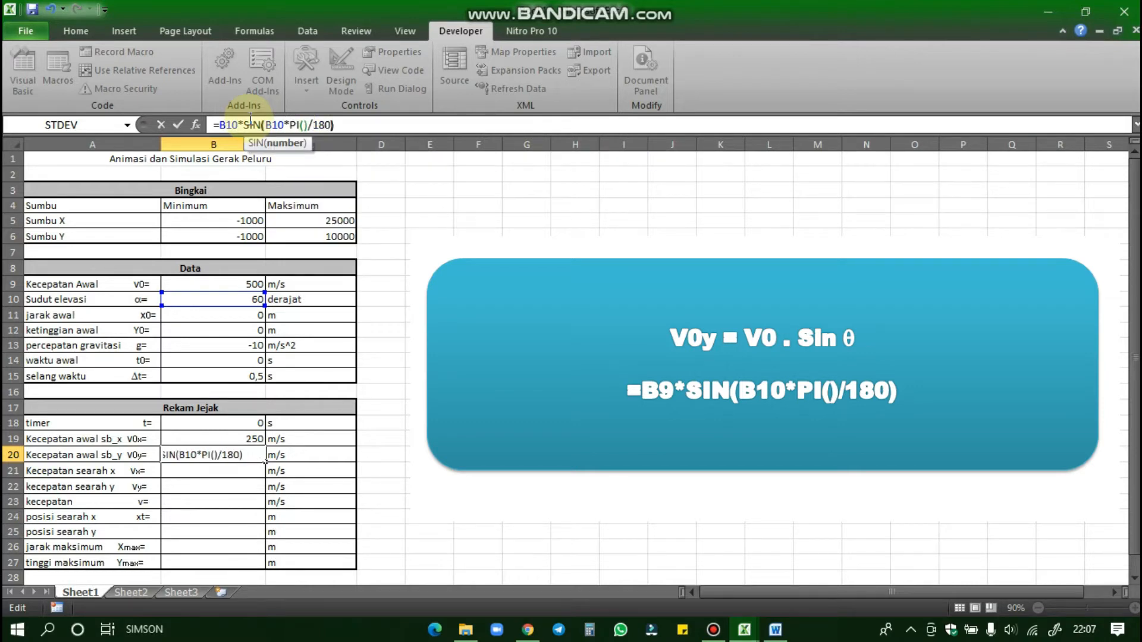
pyautogui.press('Return')
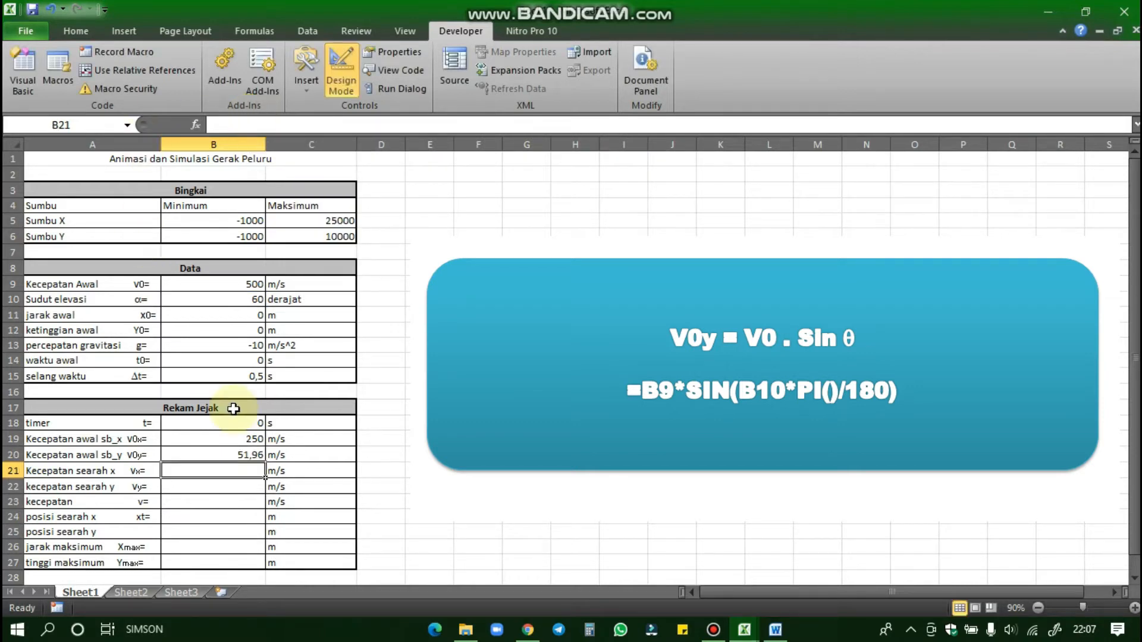
# Correct the first reference in the B20 formula to B9, making it =B9*SIN(B10*PI()/180)
pyautogui.click(232, 454)
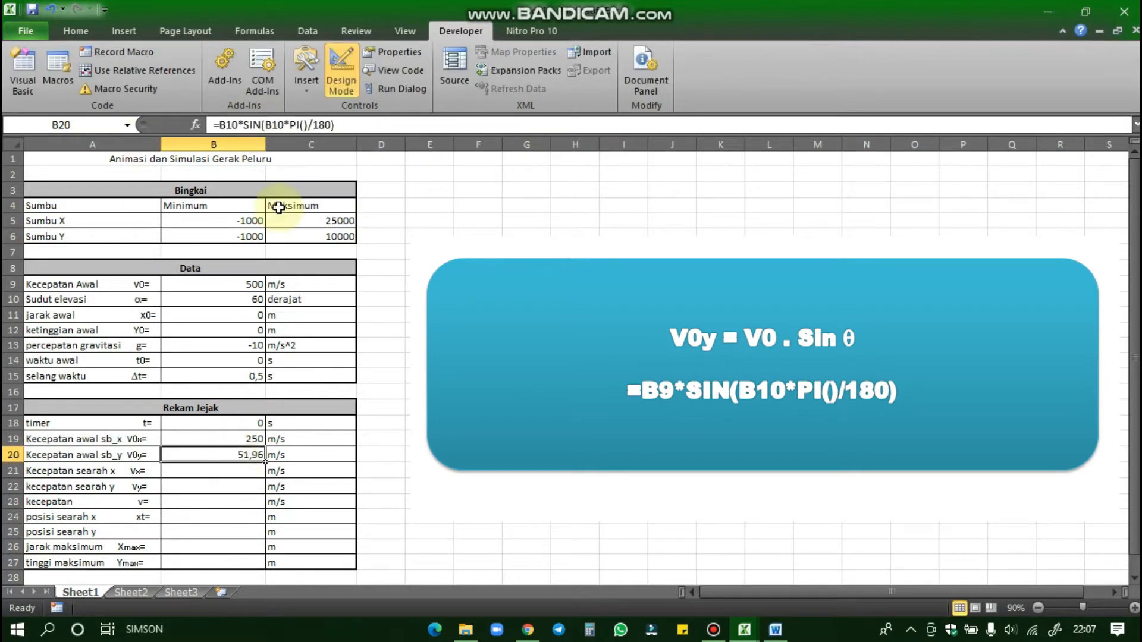
pyautogui.click(368, 124)
pyautogui.click(239, 126)
pyautogui.press('BackSpace')
pyautogui.press('BackSpace')
pyautogui.write('9')
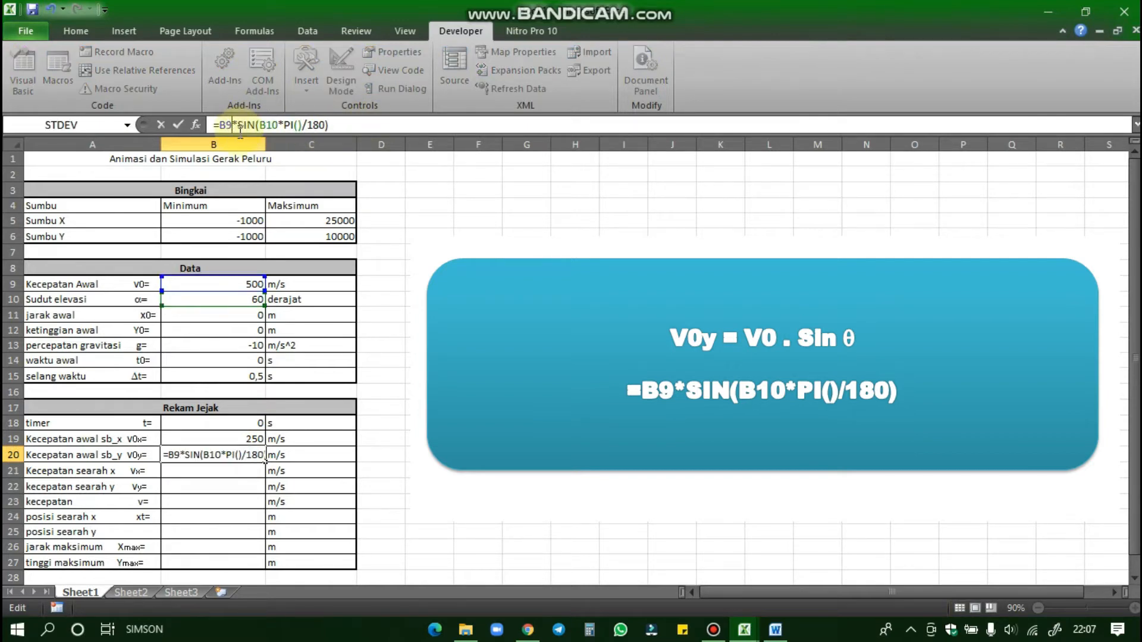
pyautogui.press('Return')
# Enter the formula =B9*COS(B10*PI()/180) for the velocity in the x direction, vx, in cell B21
pyautogui.scroll(-2, 293, 377)
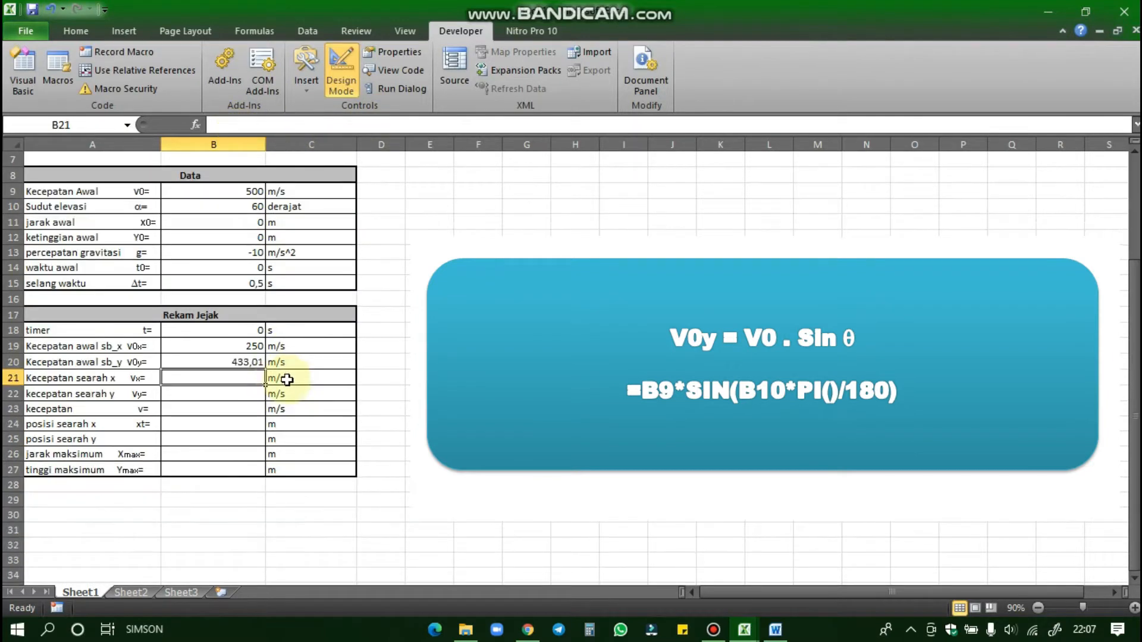
pyautogui.click(270, 125)
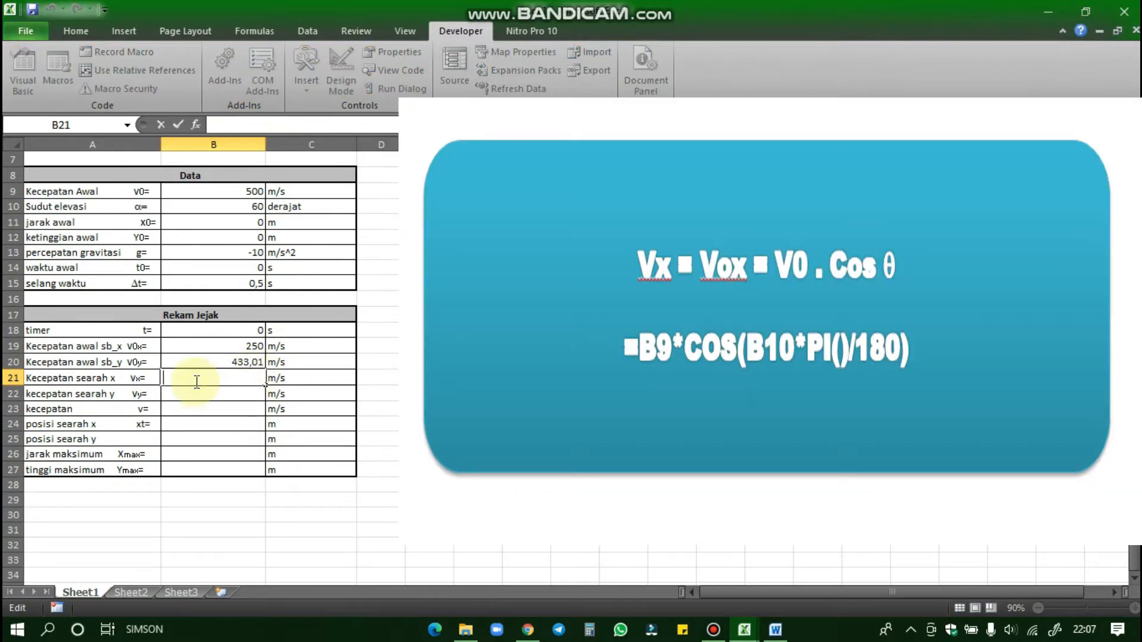
pyautogui.write('=b9')
pyautogui.press('BackSpace')
pyautogui.press('BackSpace')
pyautogui.write('B9')
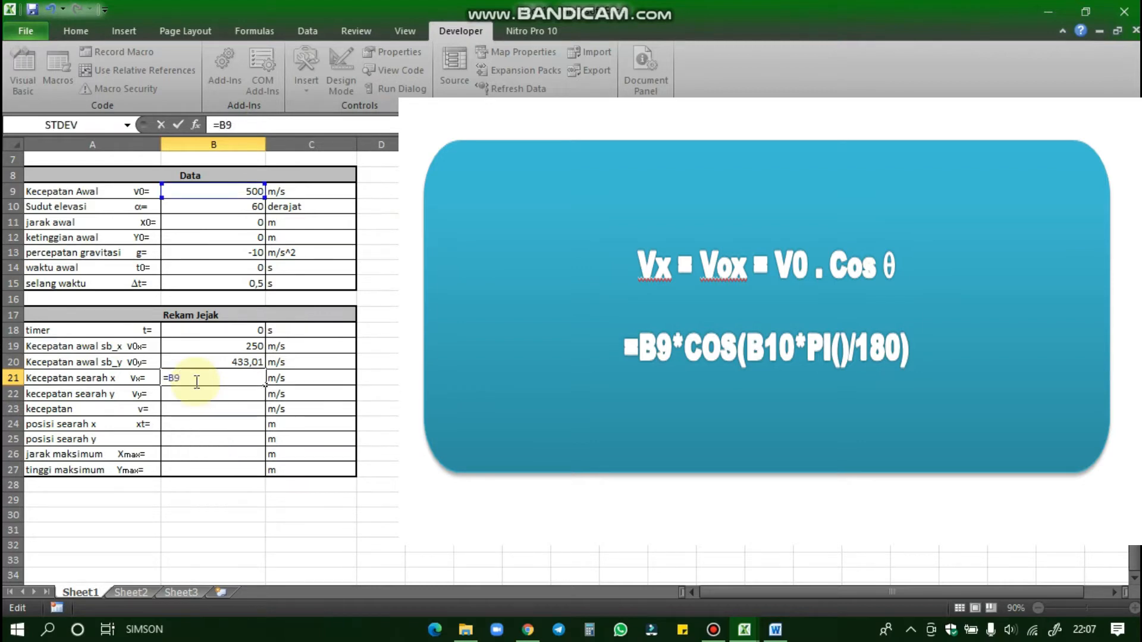
pyautogui.write('*COS(B10')
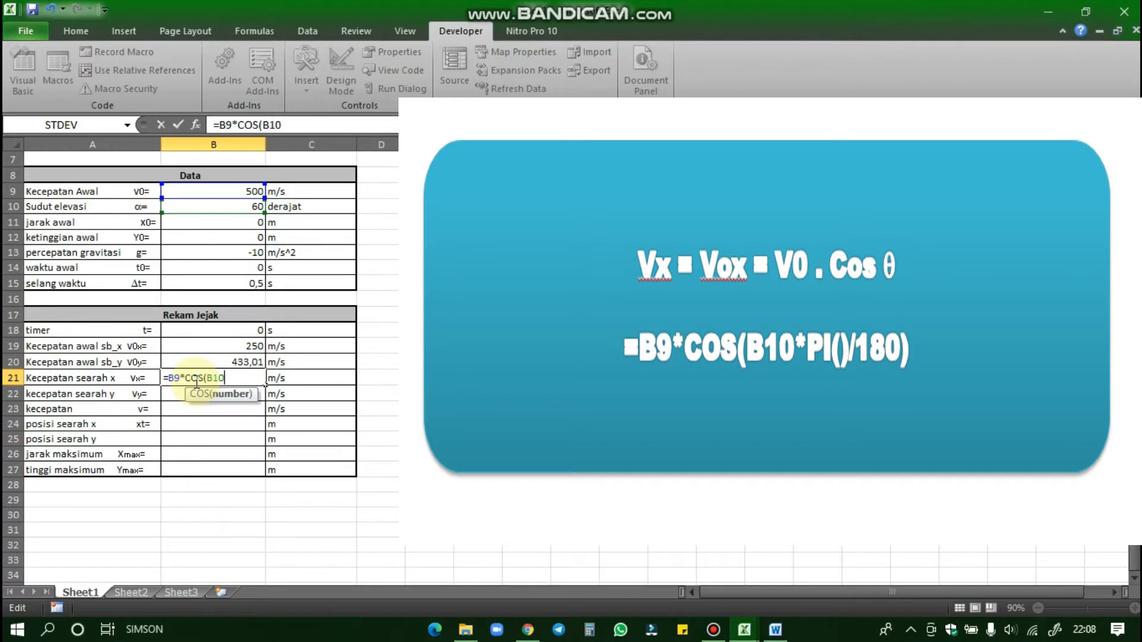
pyautogui.write('*PI()/180)')
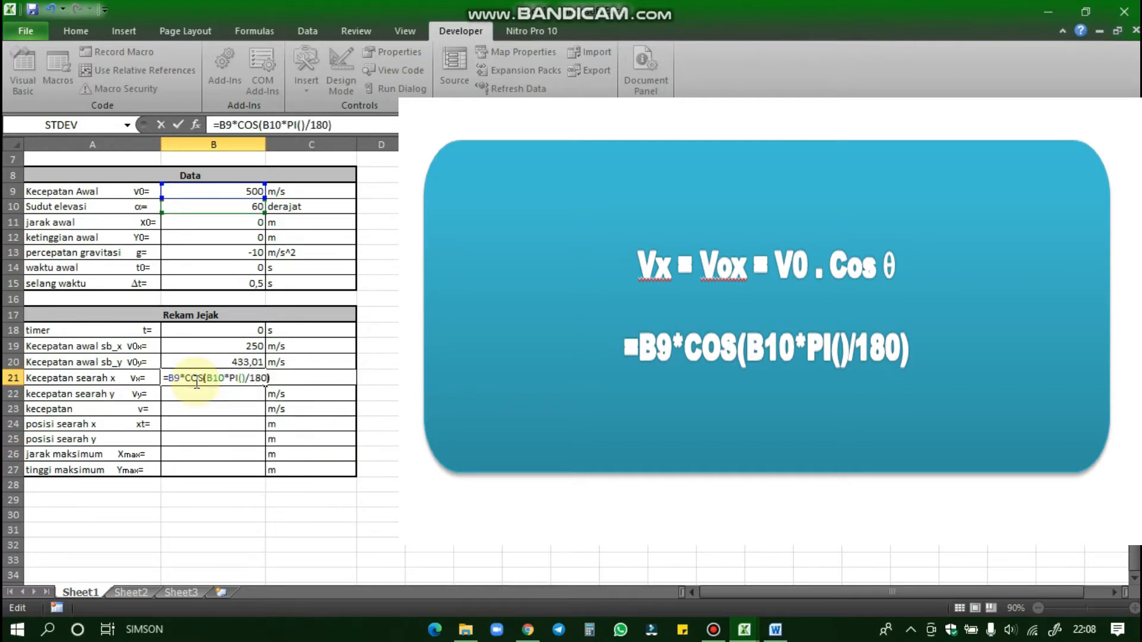
pyautogui.press('Return')
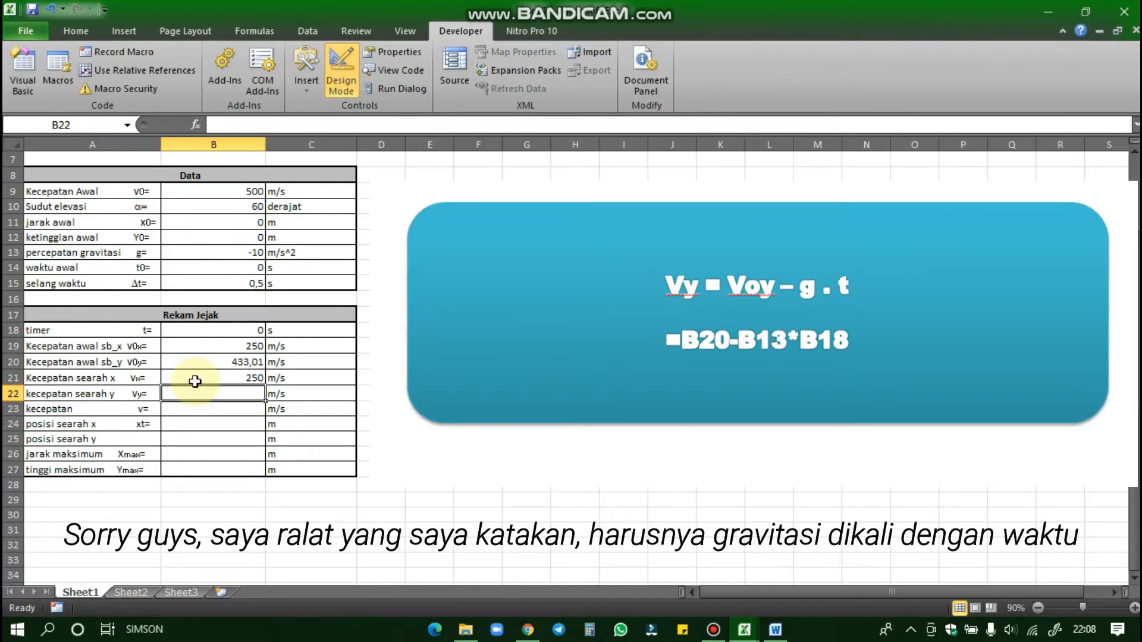
# Enter the formula =B20+B13*B18 for the velocity in the y direction, vy, in cell B22
pyautogui.write('=B')
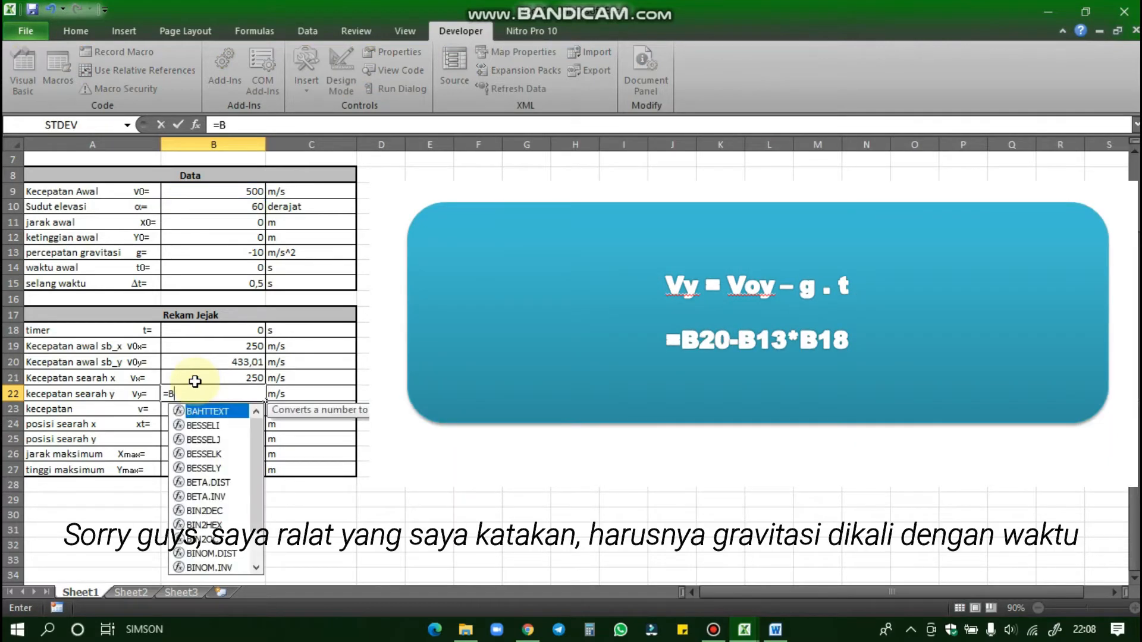
pyautogui.write('9*')
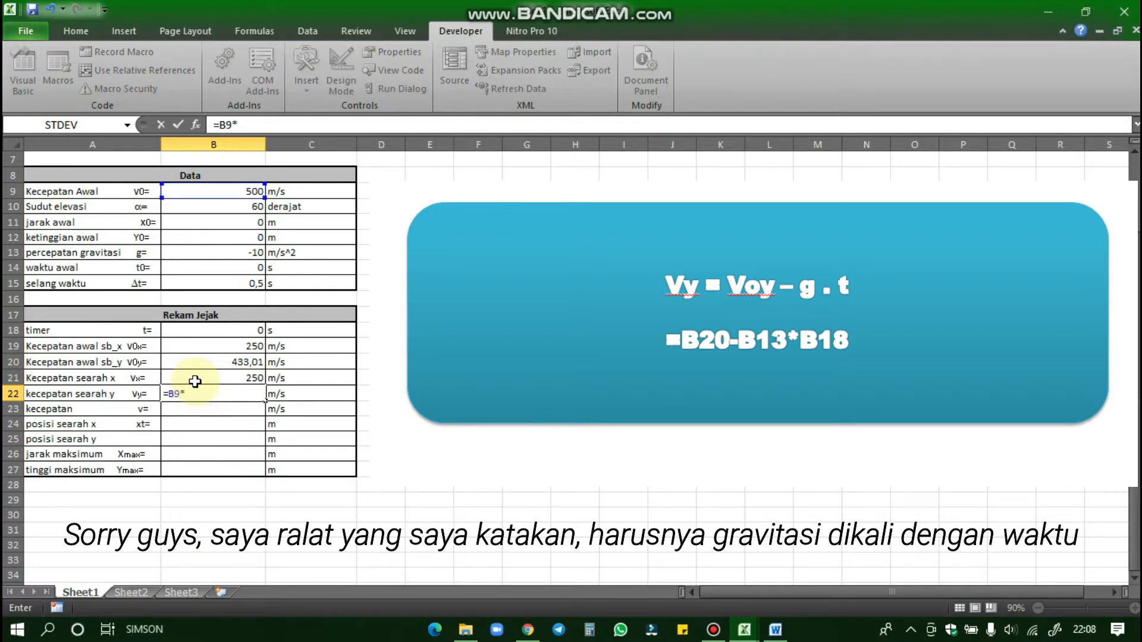
pyautogui.press('BackSpace')
pyautogui.press('BackSpace')
pyautogui.write('20+C')
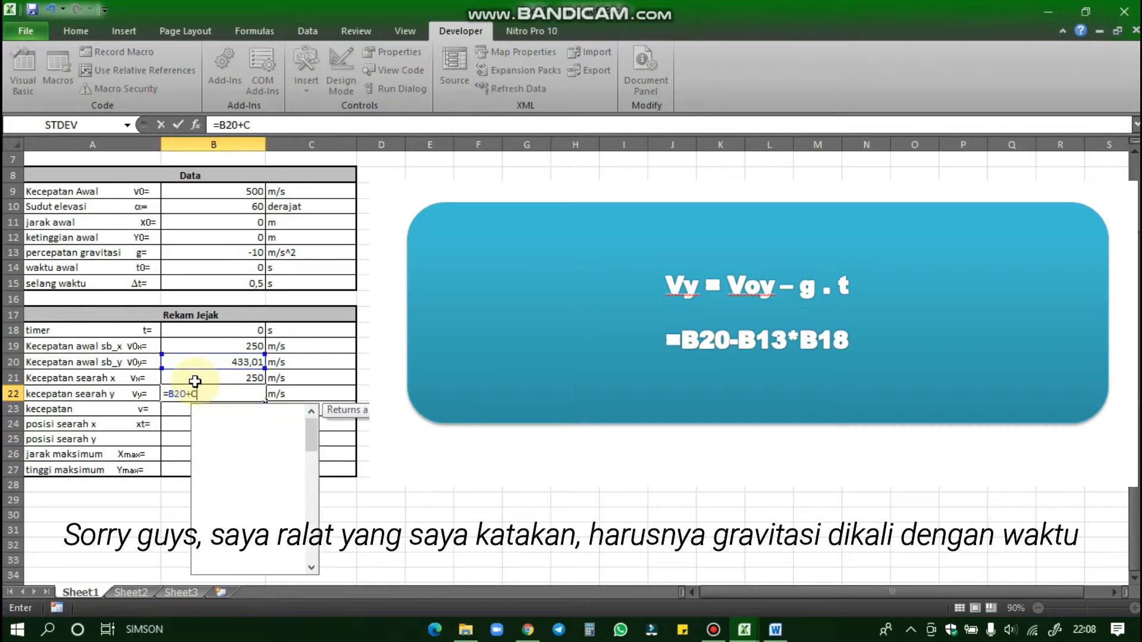
pyautogui.press('BackSpace')
pyautogui.write('B13')
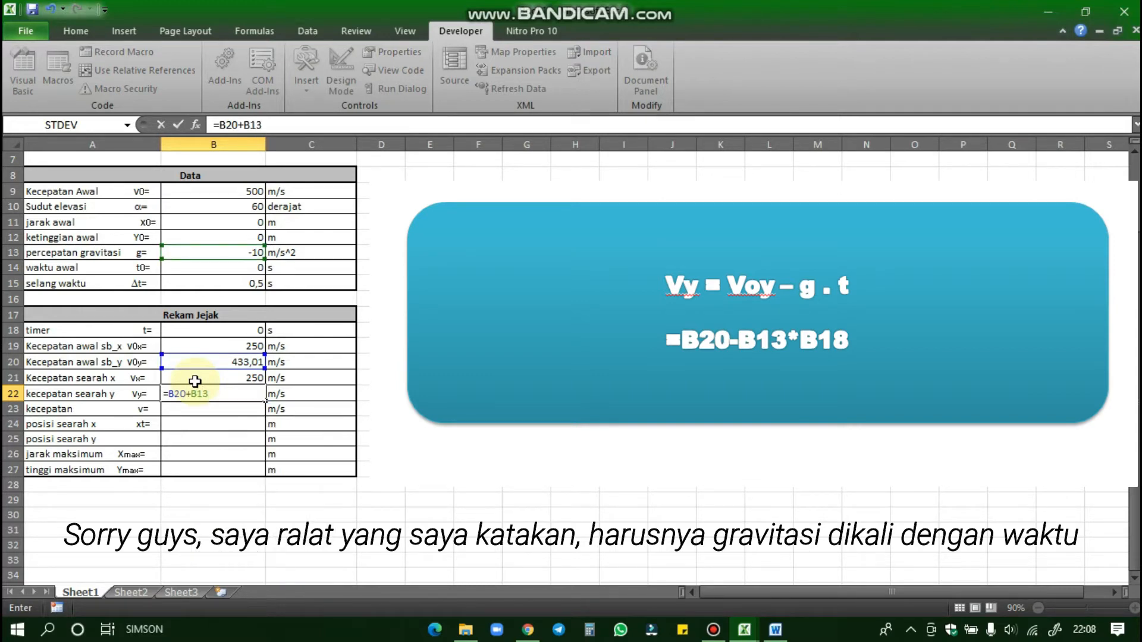
pyautogui.write('*B18')
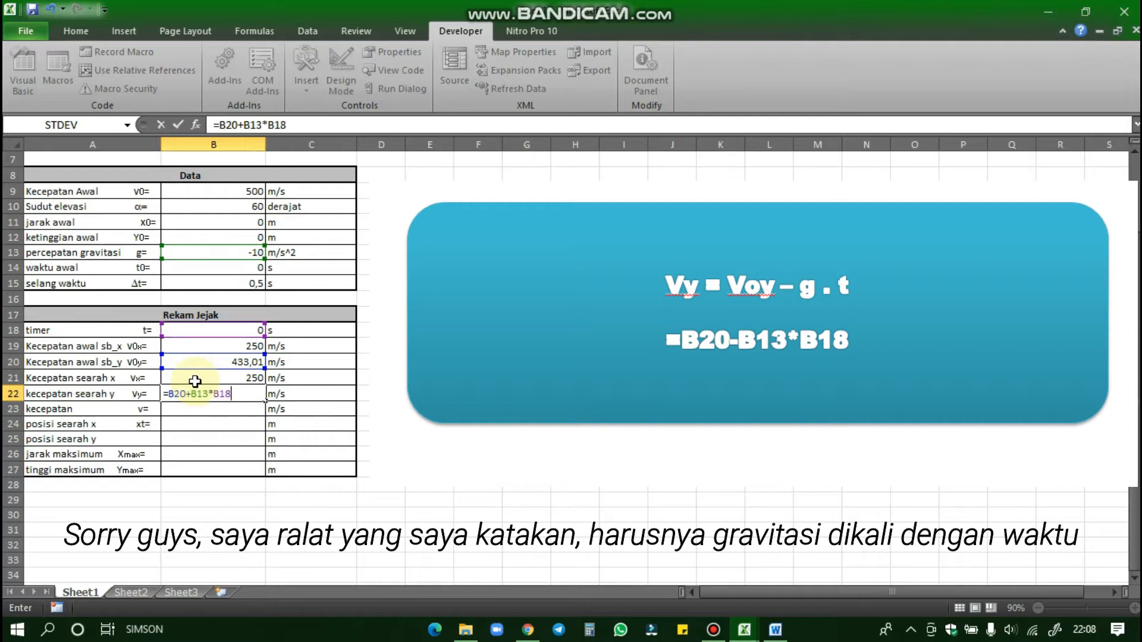
pyautogui.press('Left')
# Enter the formula =(B21^2+B22^2)^0,5 for the resultant velocity v in cell B23
pyautogui.click(219, 415)
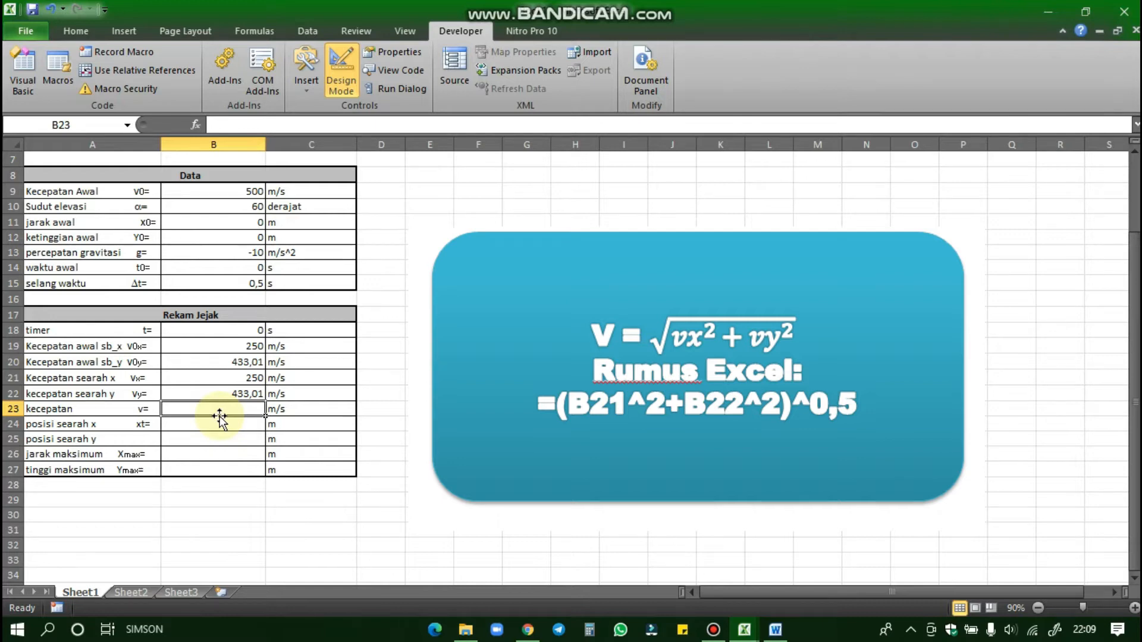
pyautogui.write('=')
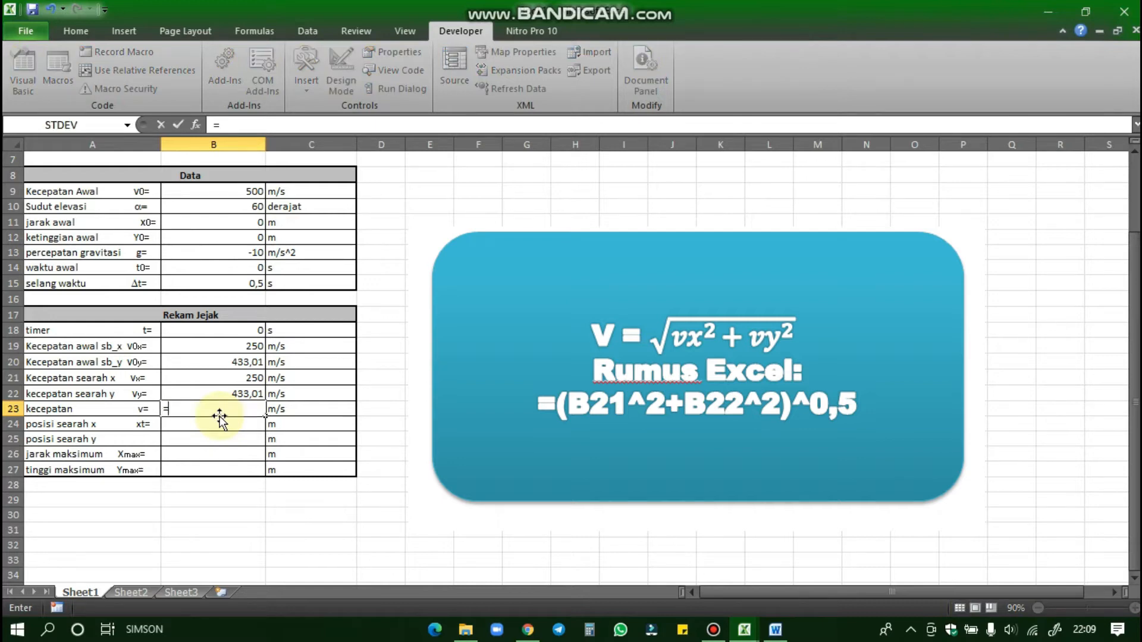
pyautogui.write('(B21^2')
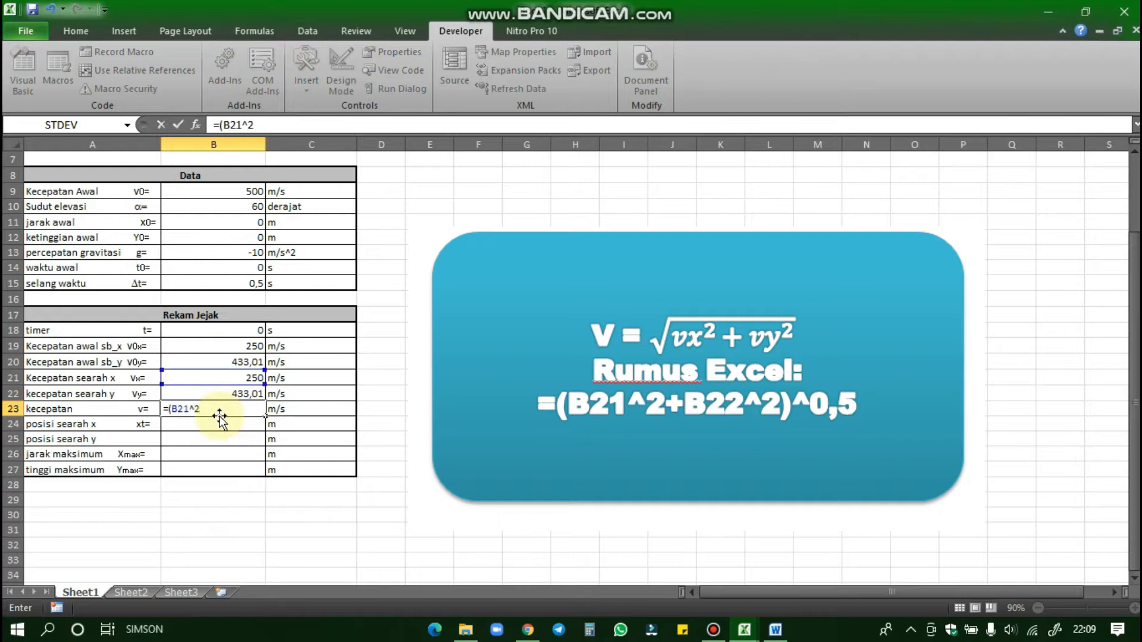
pyautogui.write('+B22^2)^0,')
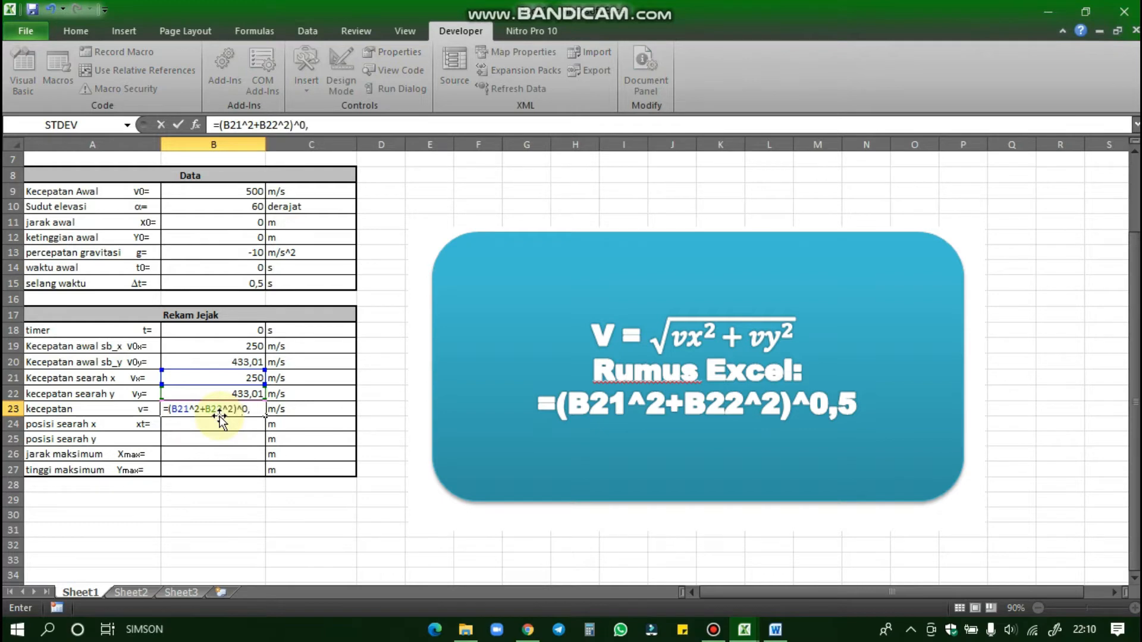
pyautogui.write('5')
pyautogui.press('Return')
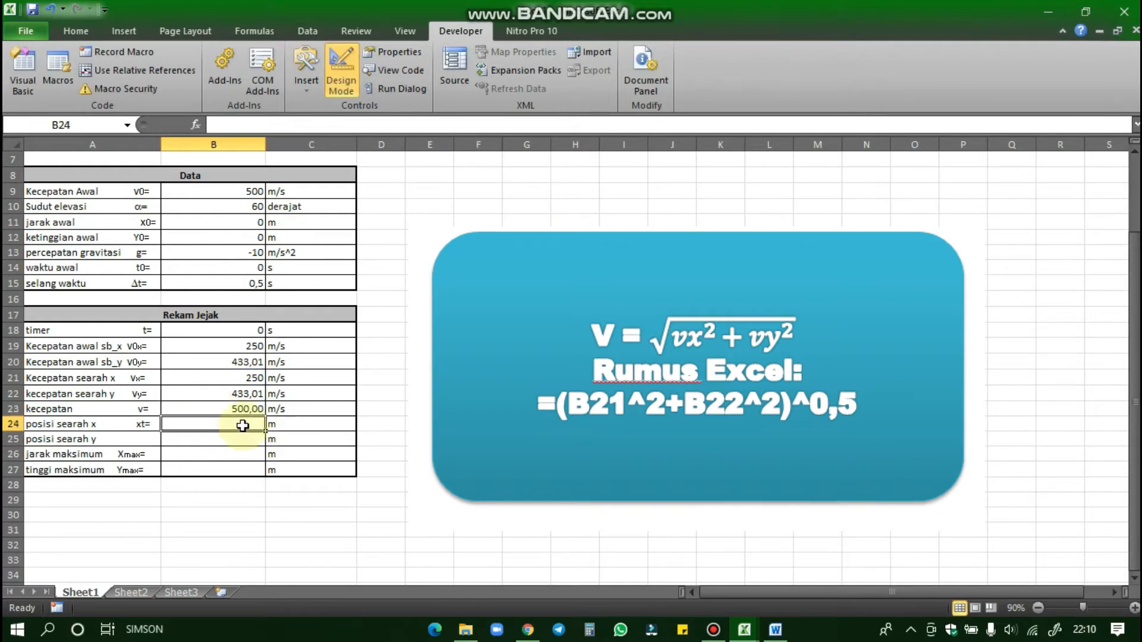
# Enter the formula =B9*COS(B10*PI()/180)*B18 for the position in the x direction, xt, in cell B24
pyautogui.doubleClick(243, 426)
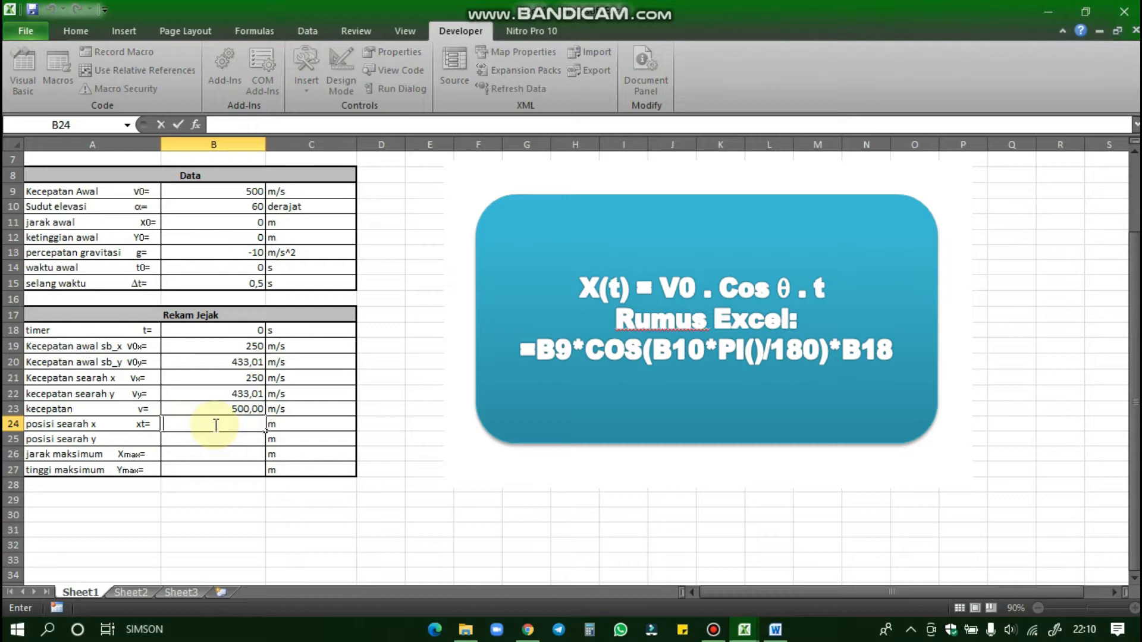
pyautogui.write('=B9')
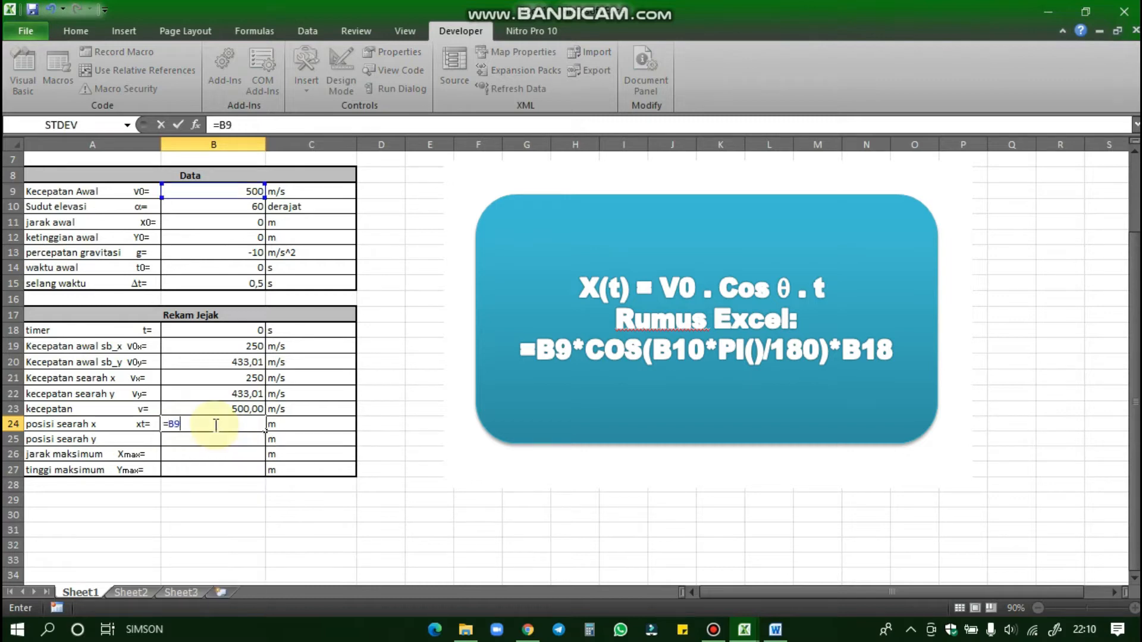
pyautogui.write('*COS(B')
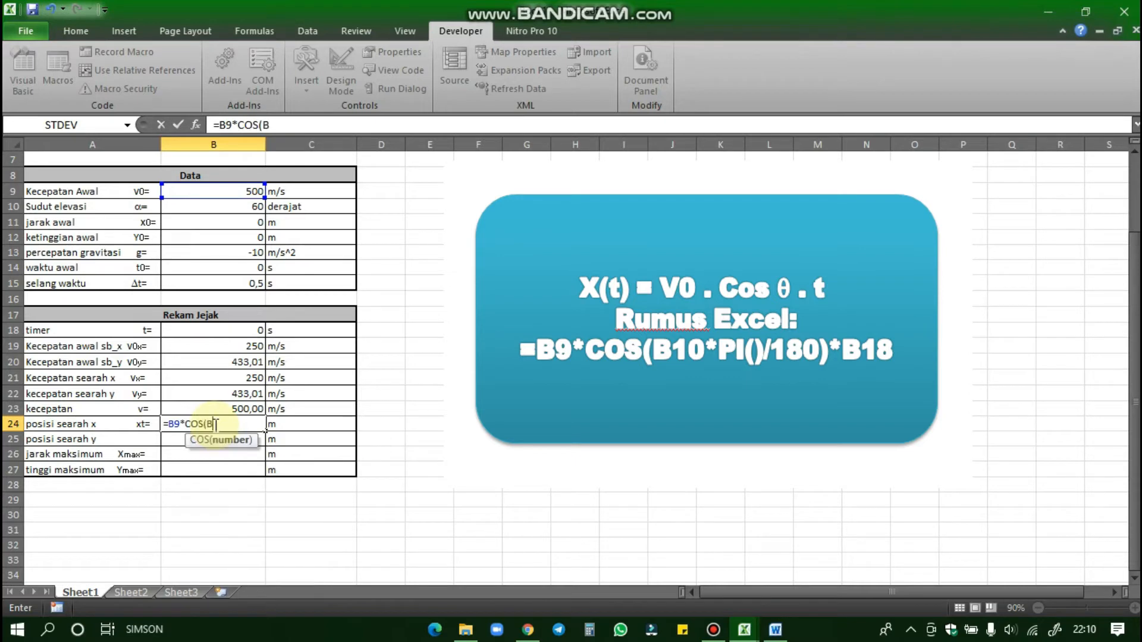
pyautogui.write('10*PI()')
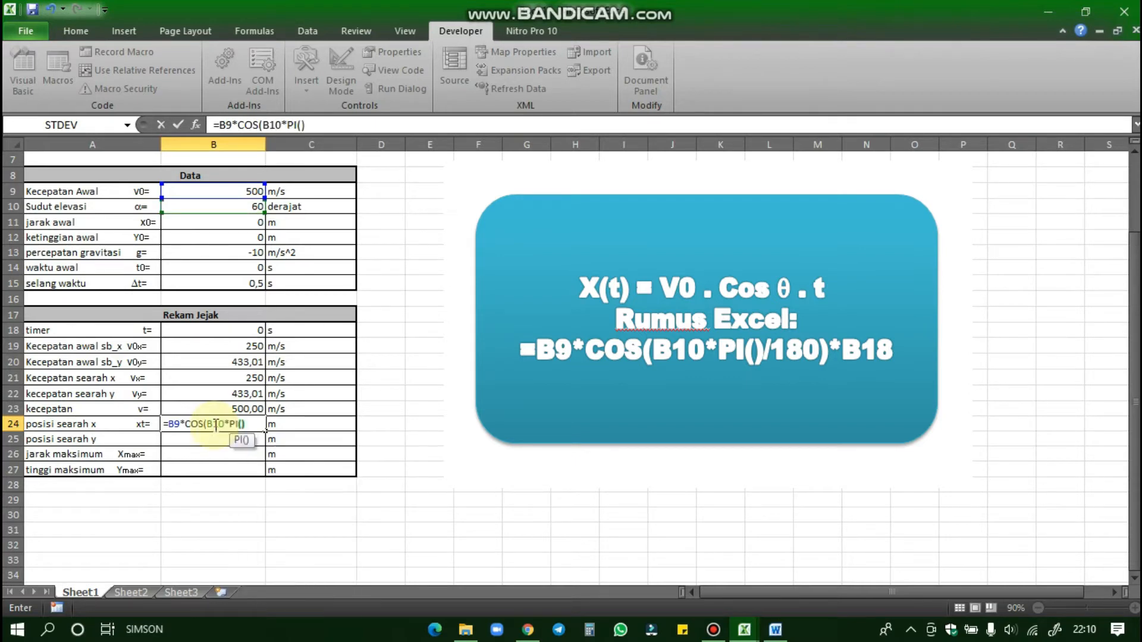
pyautogui.write('/180)')
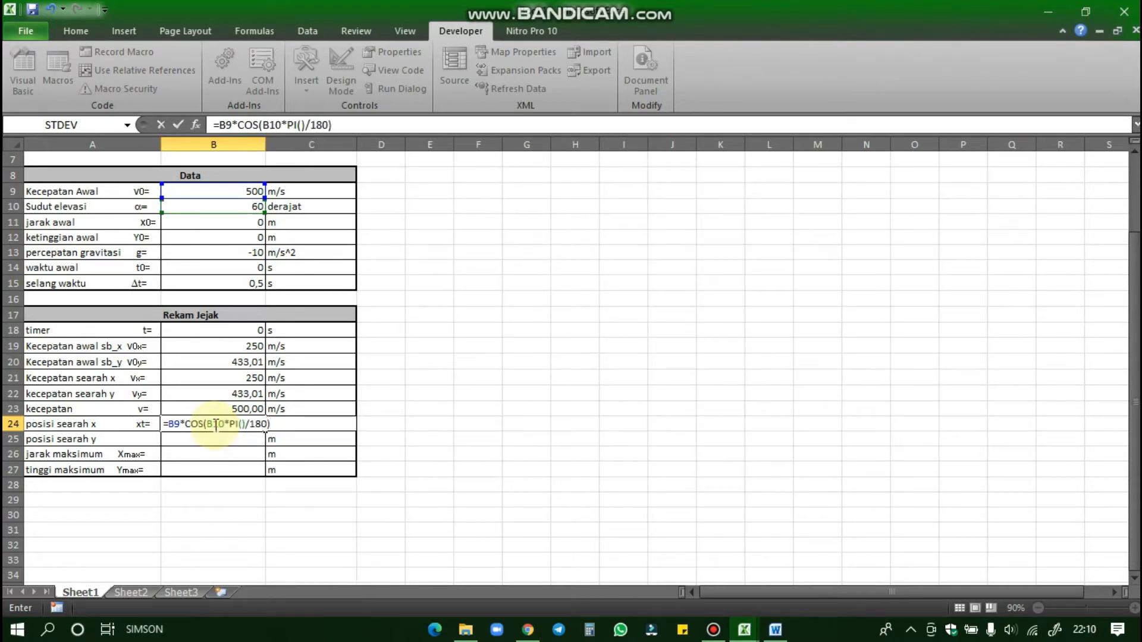
pyautogui.write('*B18')
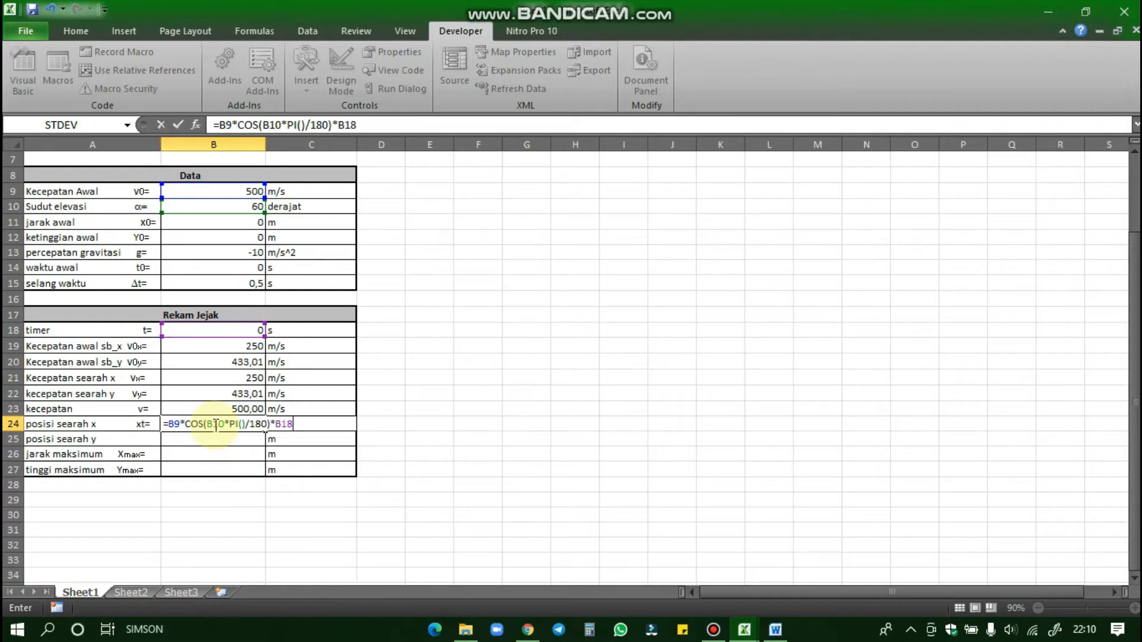
pyautogui.press('Return')
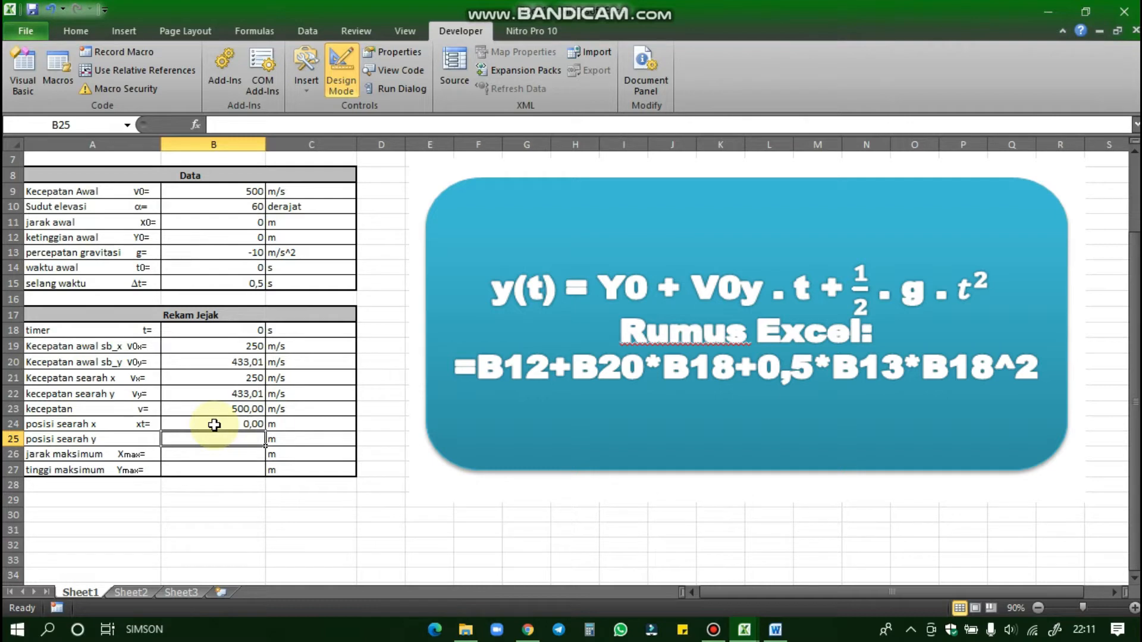
# Enter the formula =B12+B20*B18+0,5*B13*B18^2 for the position in the y direction in cell B25
pyautogui.write('=B12')
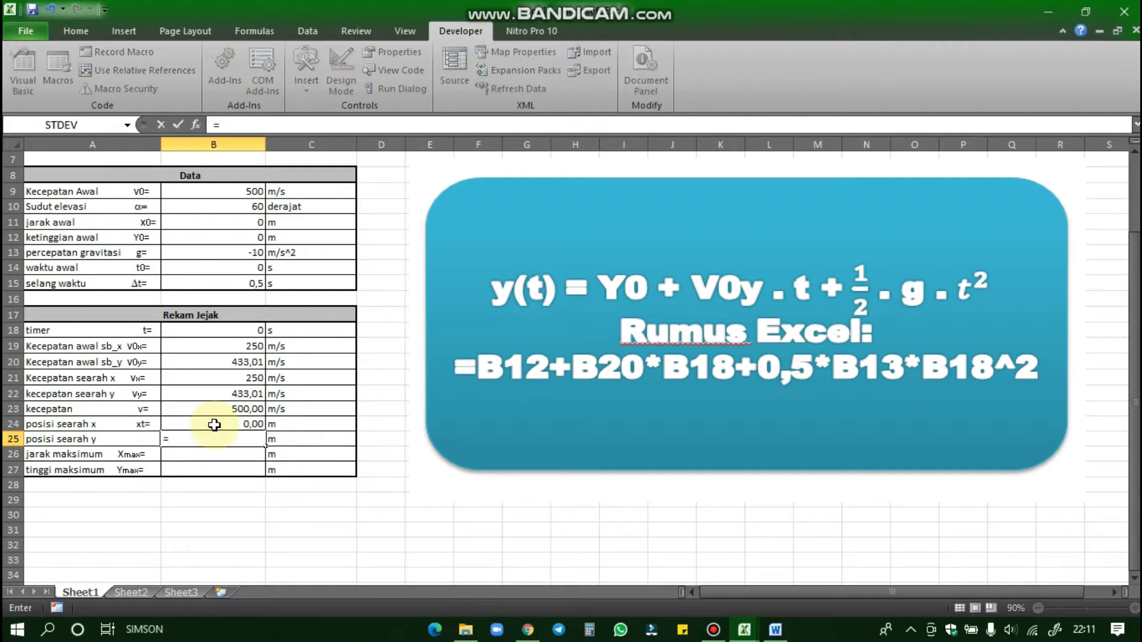
pyautogui.write('20')
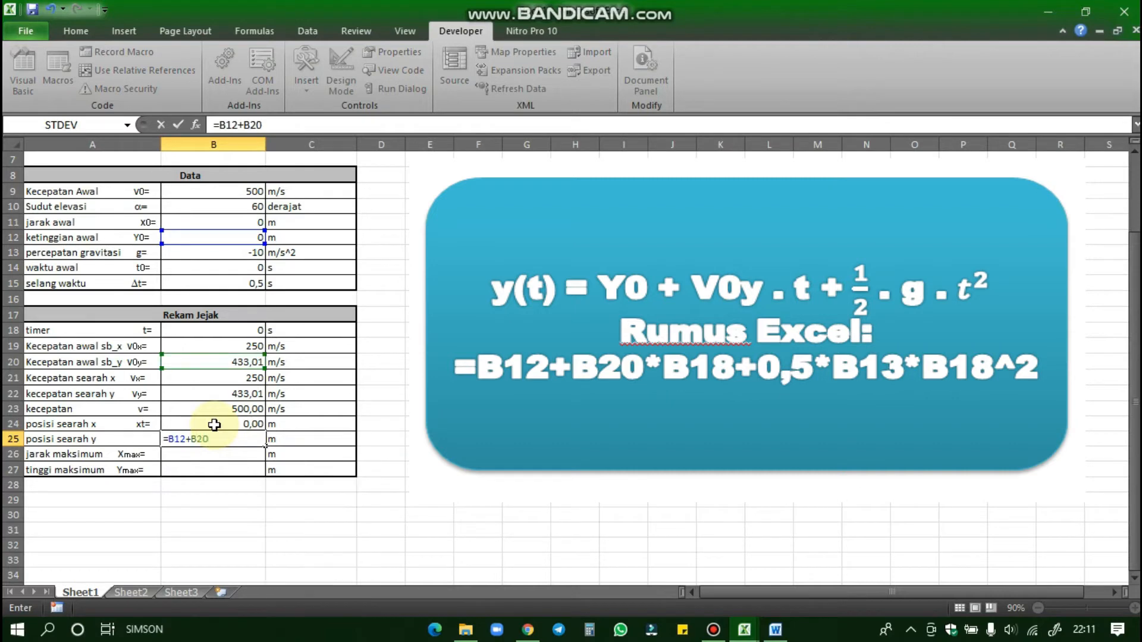
pyautogui.write('*B18+')
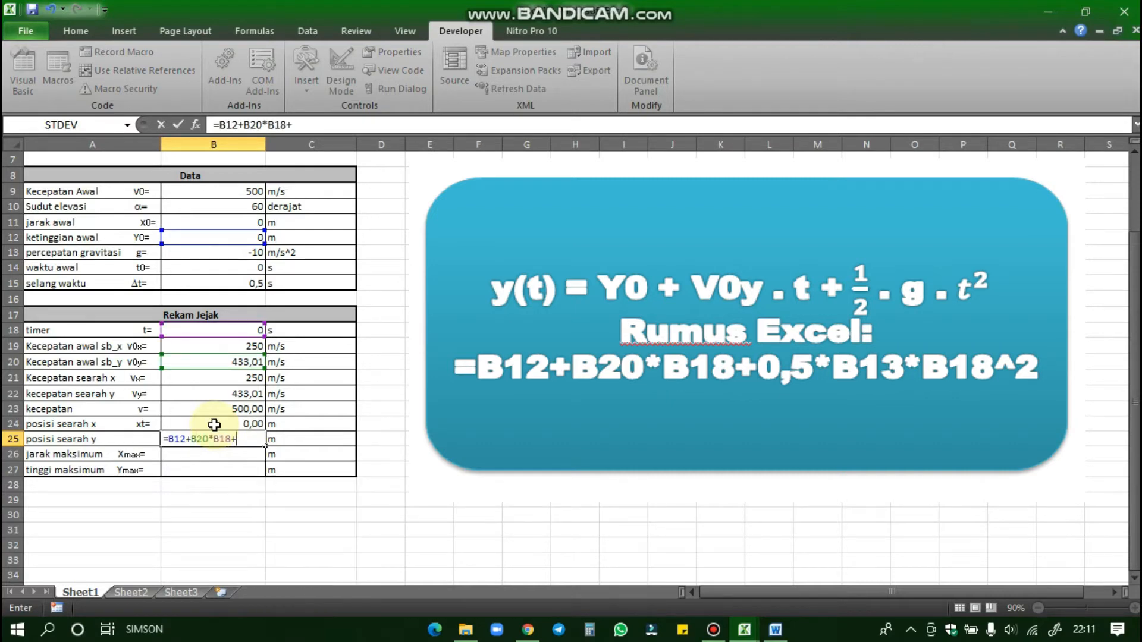
pyautogui.write('0,5*B13')
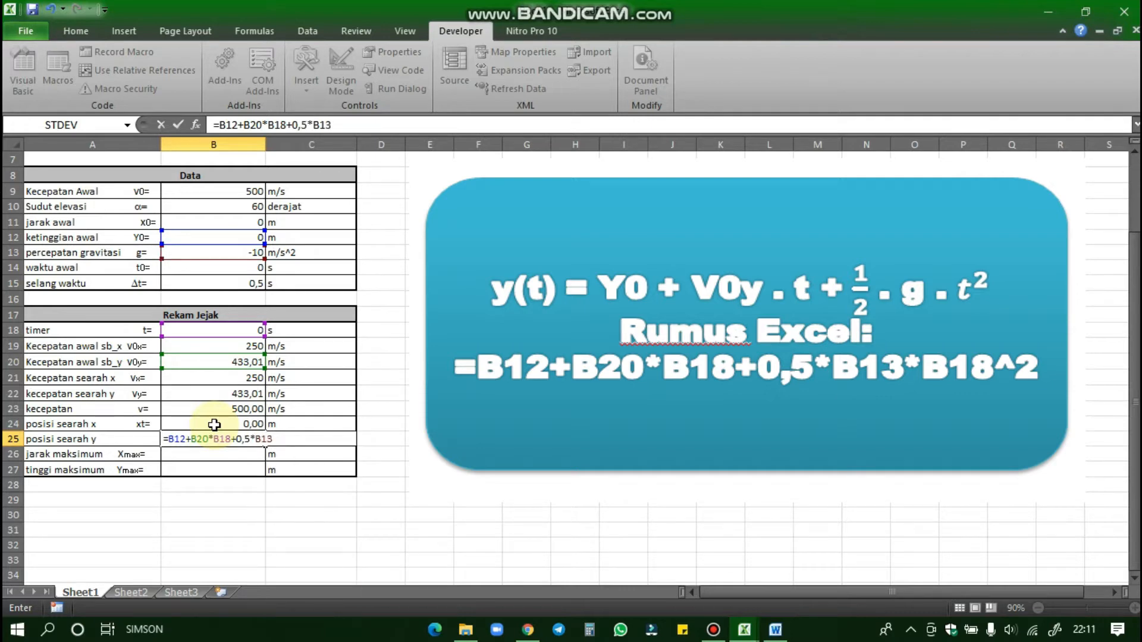
pyautogui.write('*B18^2')
pyautogui.press('Return')
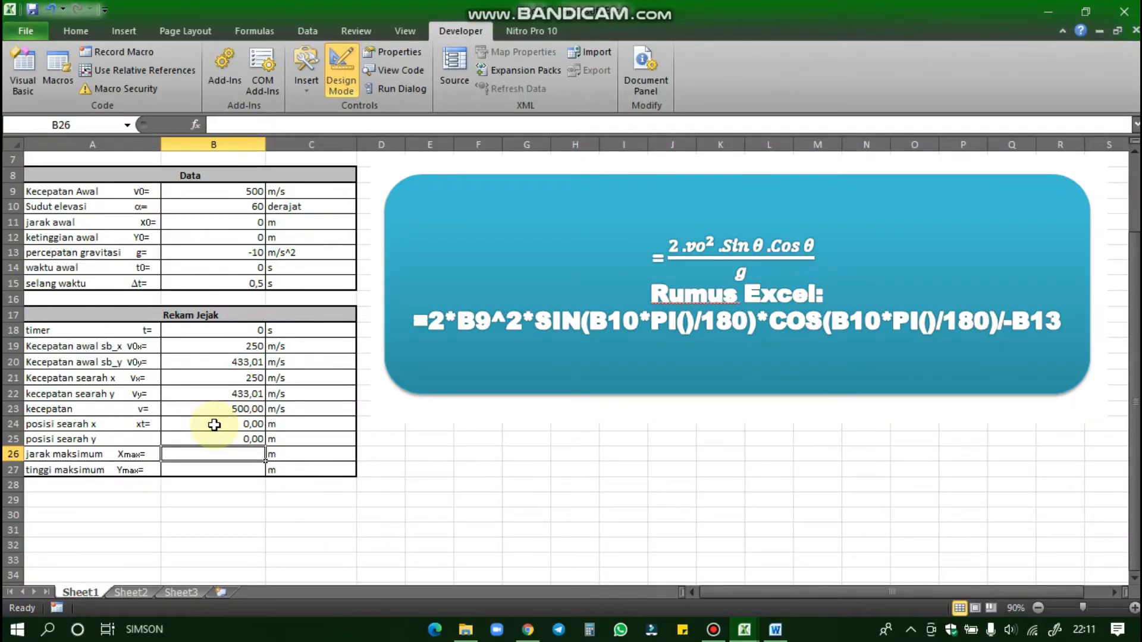
# Enter the formula =2*B9^2*SIN(B10*PI()/180)*COS(B10*PI()/180)/-B13 for the maximum distance, Xmax, in cell B26
pyautogui.write('=')
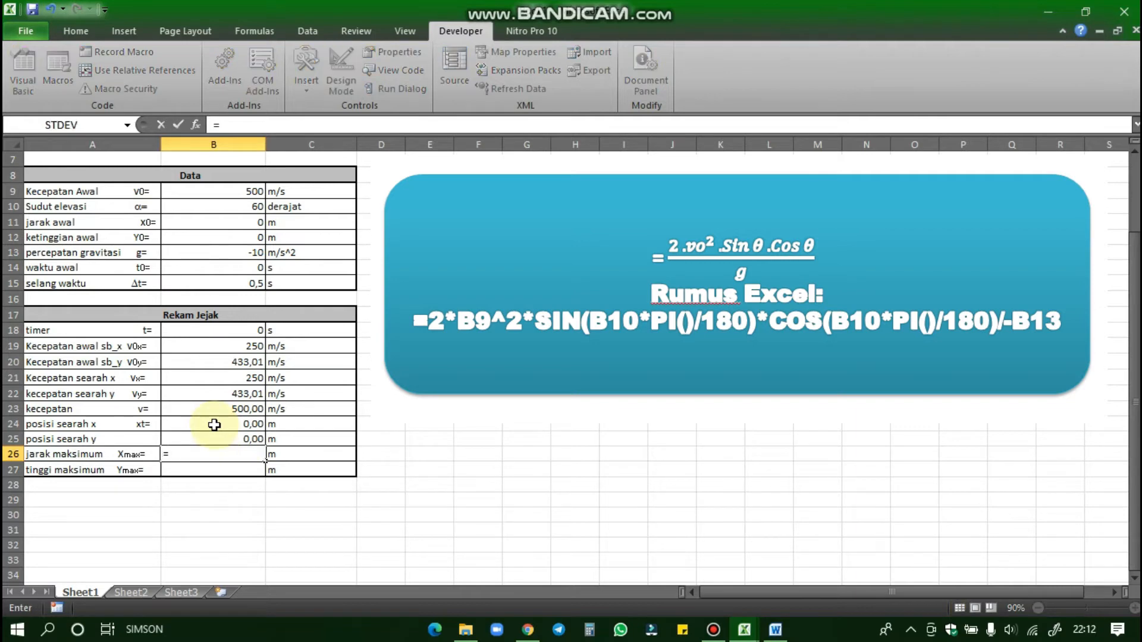
pyautogui.write('2*B9^@')
pyautogui.press('BackSpace')
pyautogui.write('2')
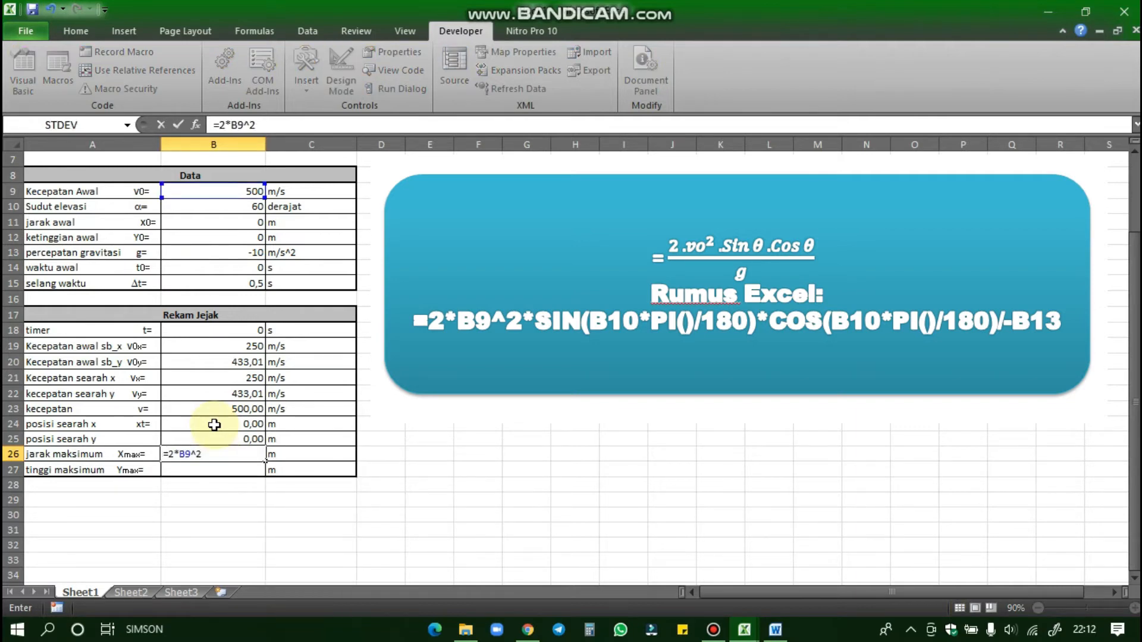
pyautogui.write('*SIN(B10')
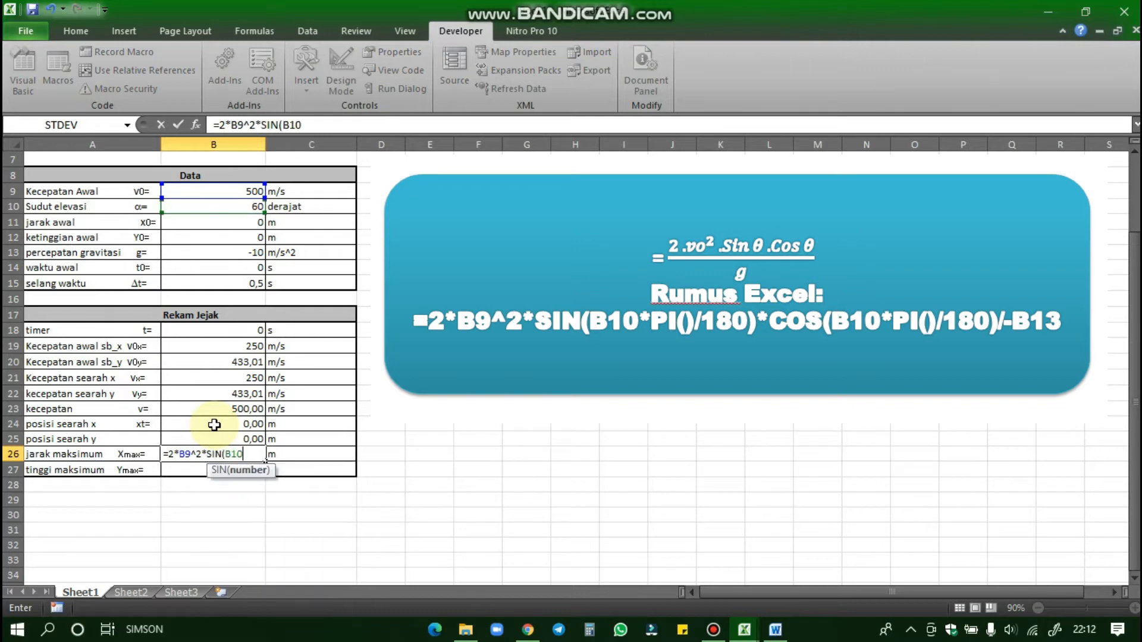
pyautogui.write('*PI()')
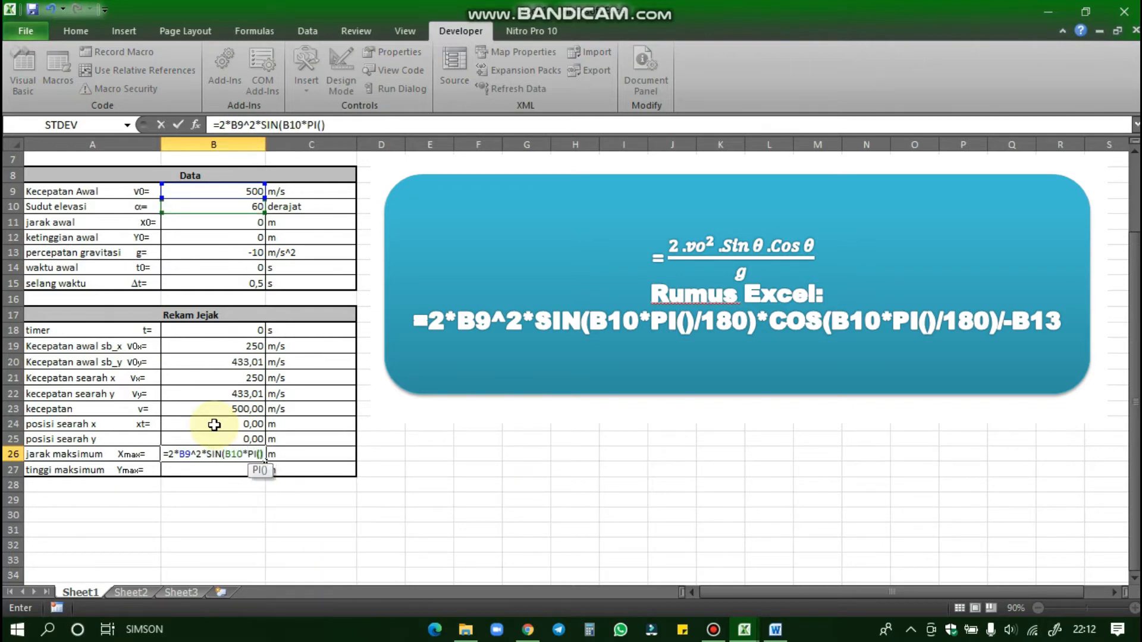
pyautogui.write('/18')
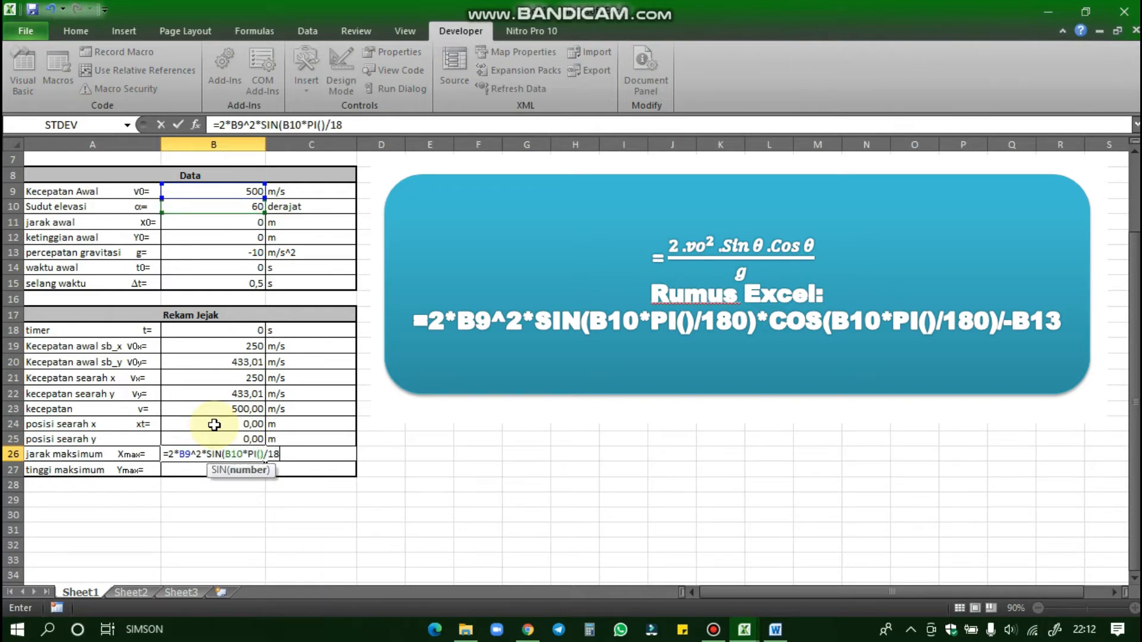
pyautogui.write('0)')
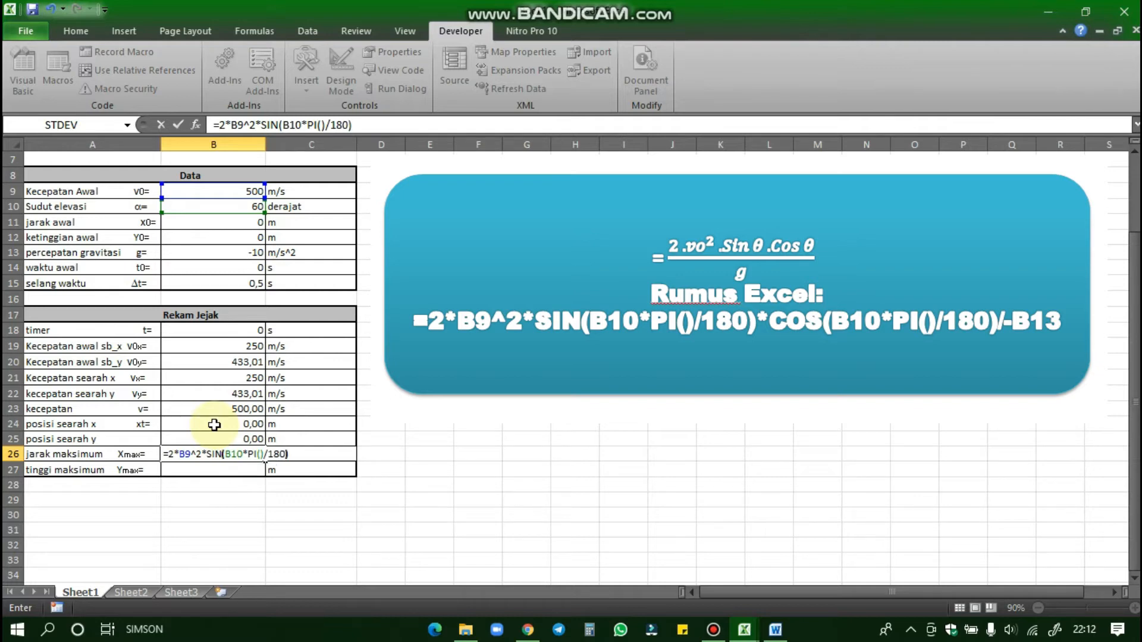
pyautogui.write('*COS(')
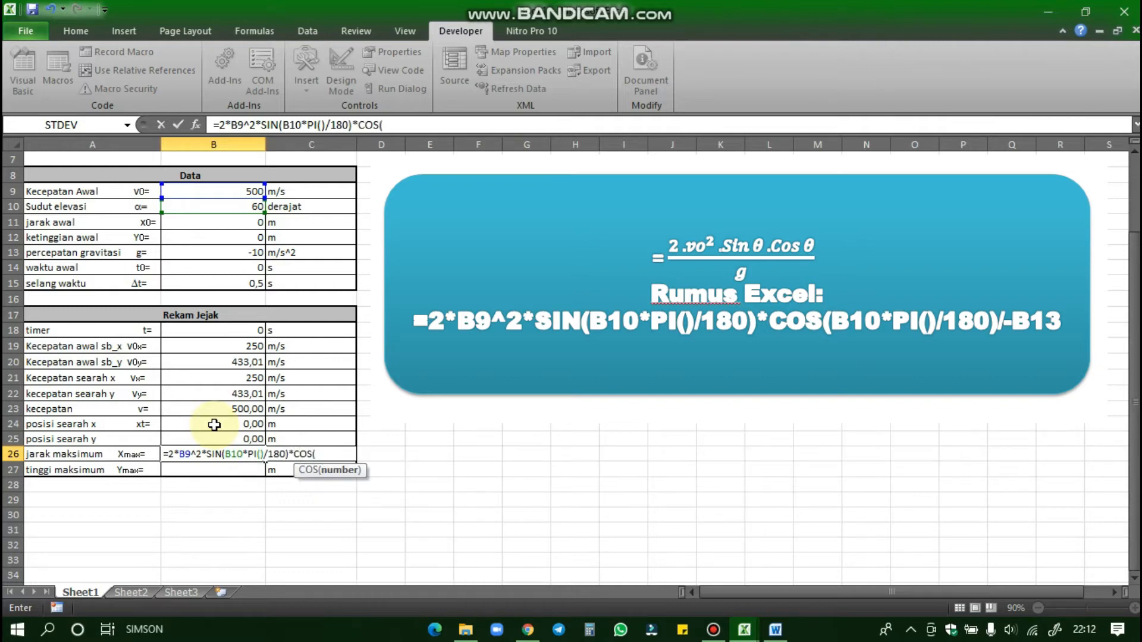
pyautogui.write('B10*PI()')
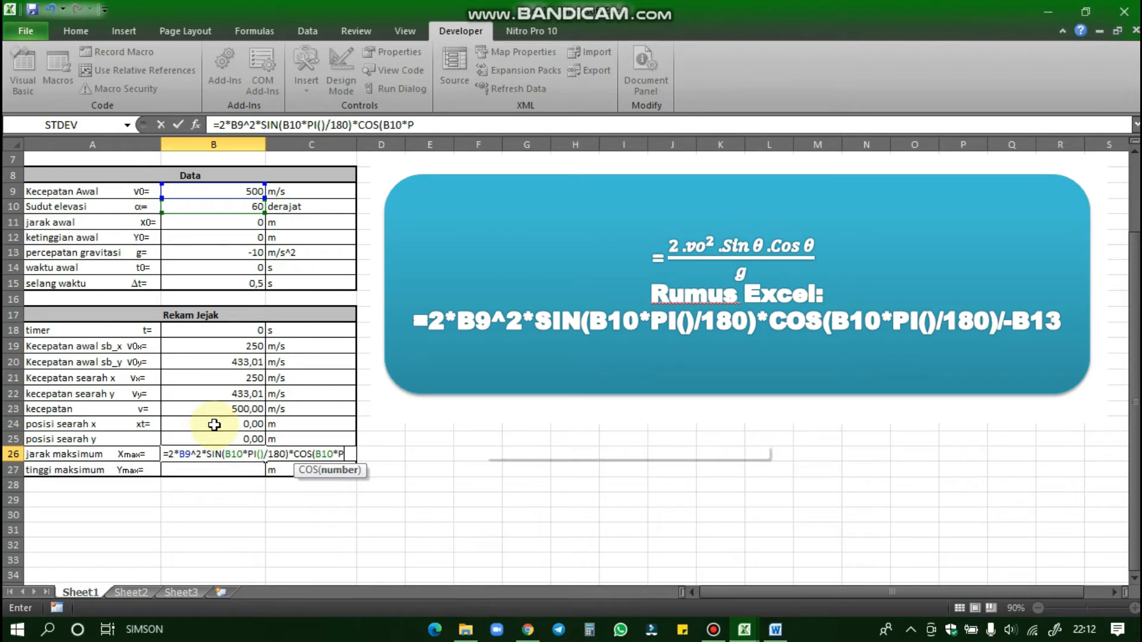
pyautogui.write('/180)/')
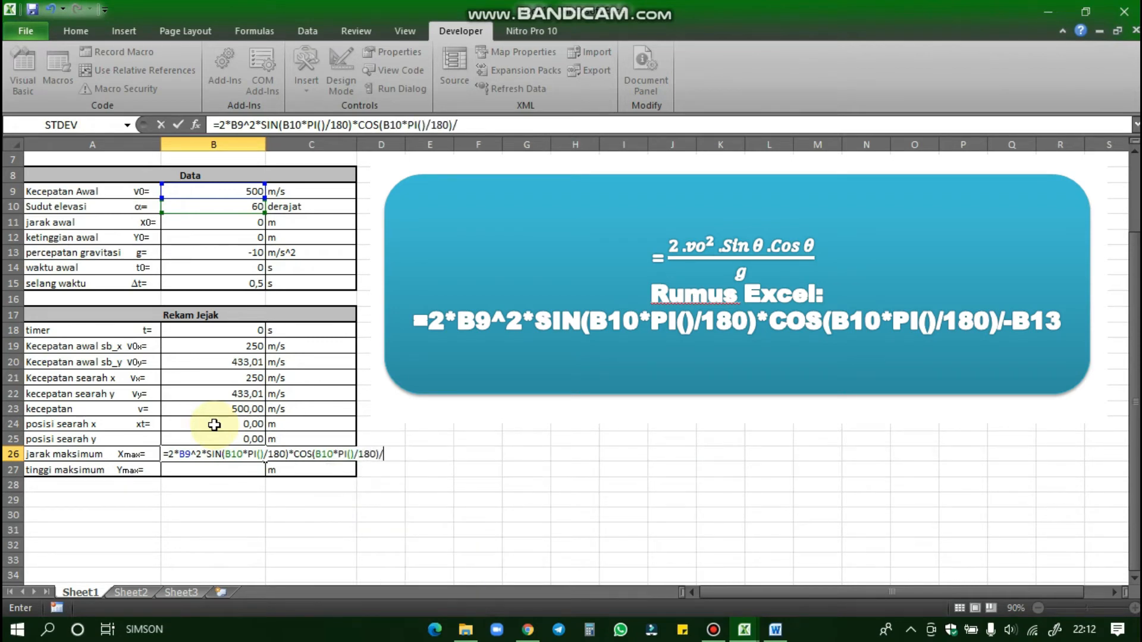
pyautogui.write('-B13')
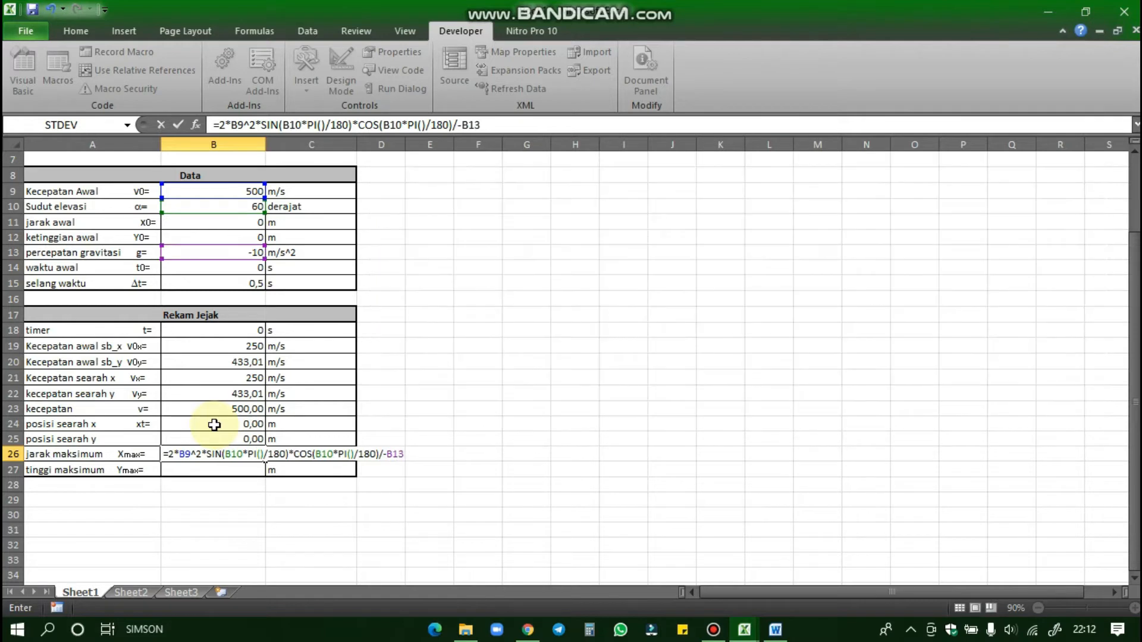
pyautogui.press('Return')
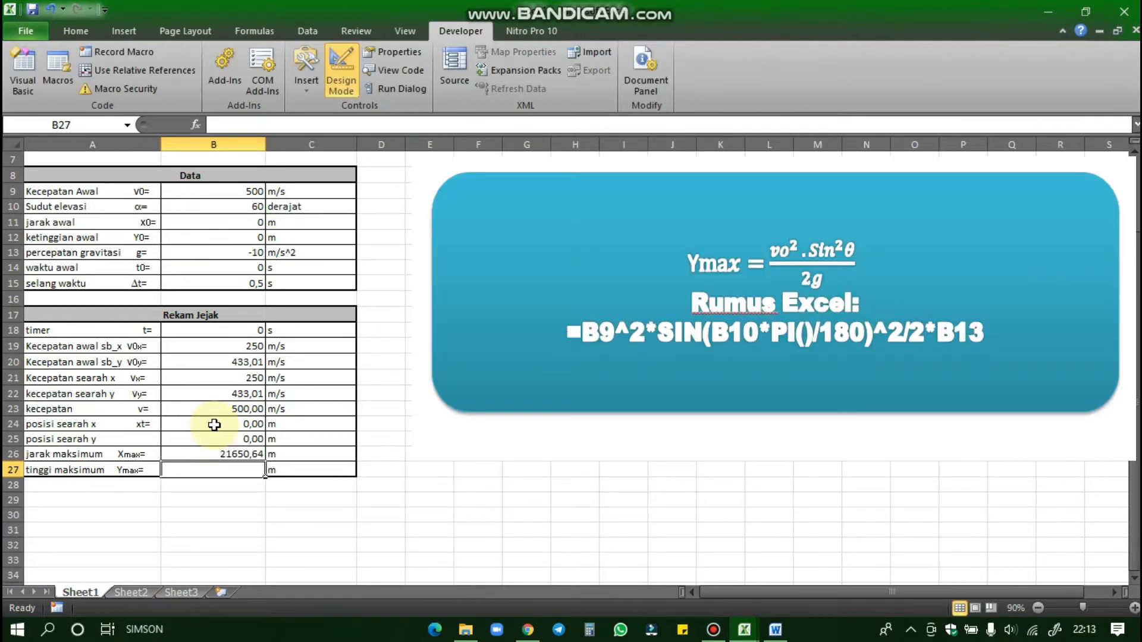
# Enter the formula =B9^2*SIN(B10*PI()^2/2*B13) for the maximum height, Ymax, in cell B27
pyautogui.write('=B9')
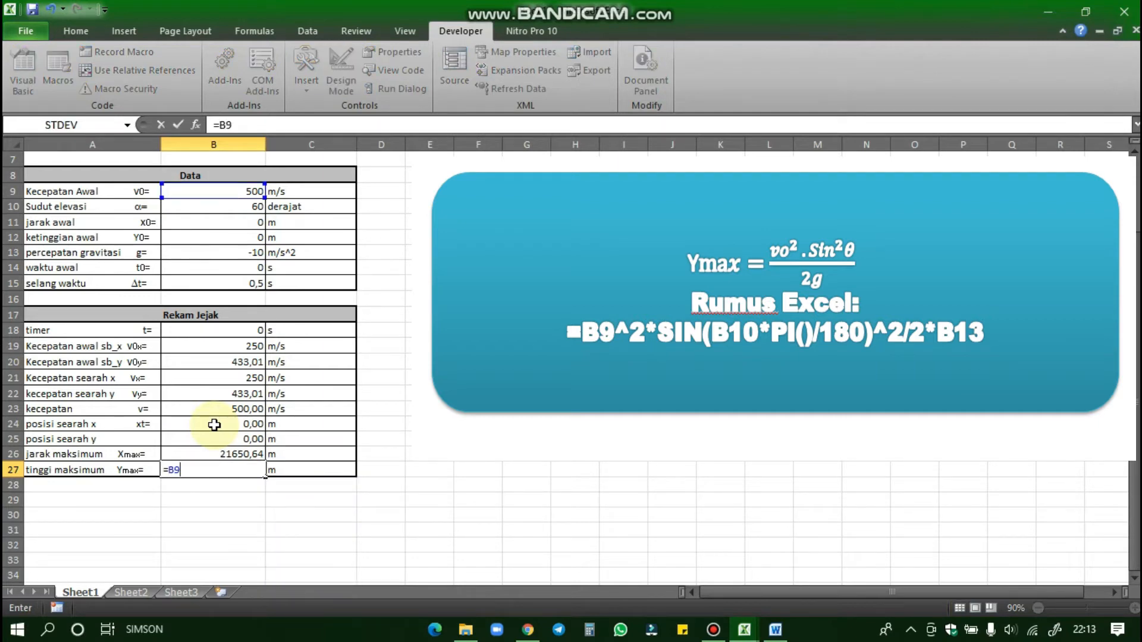
pyautogui.write('^2*SIN(')
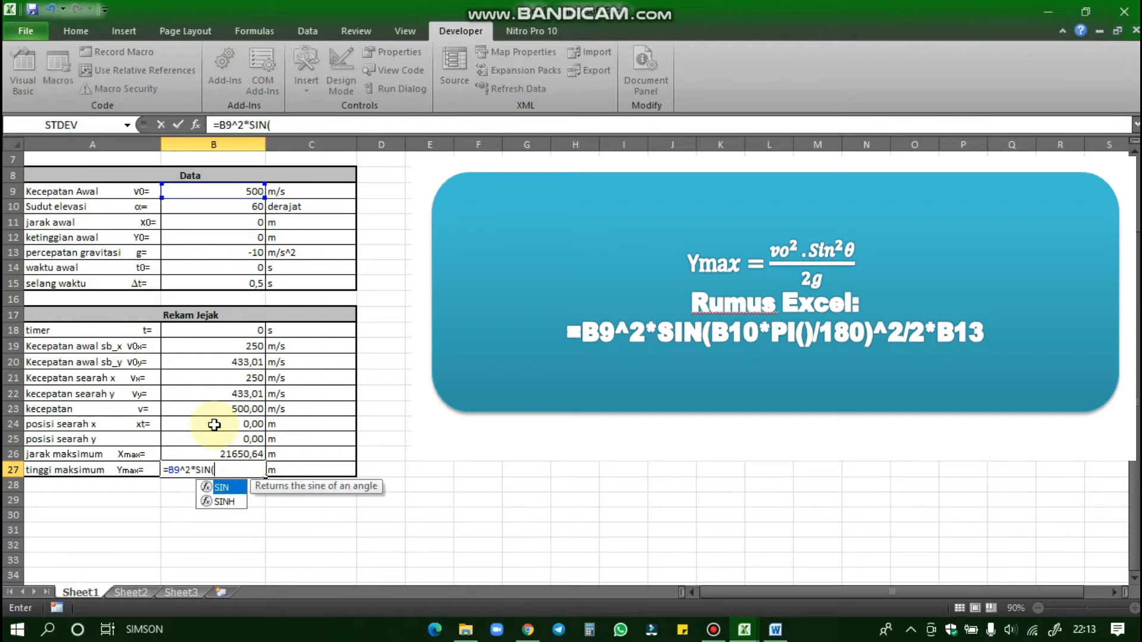
pyautogui.write('B10*PI()')
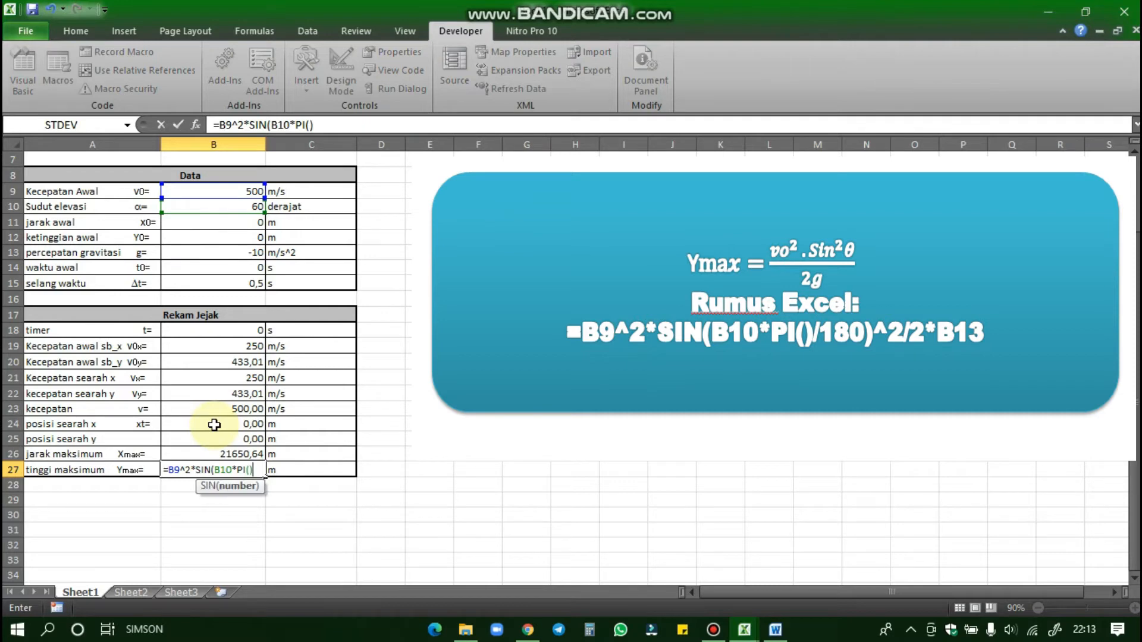
pyautogui.write('^2/2*B13')
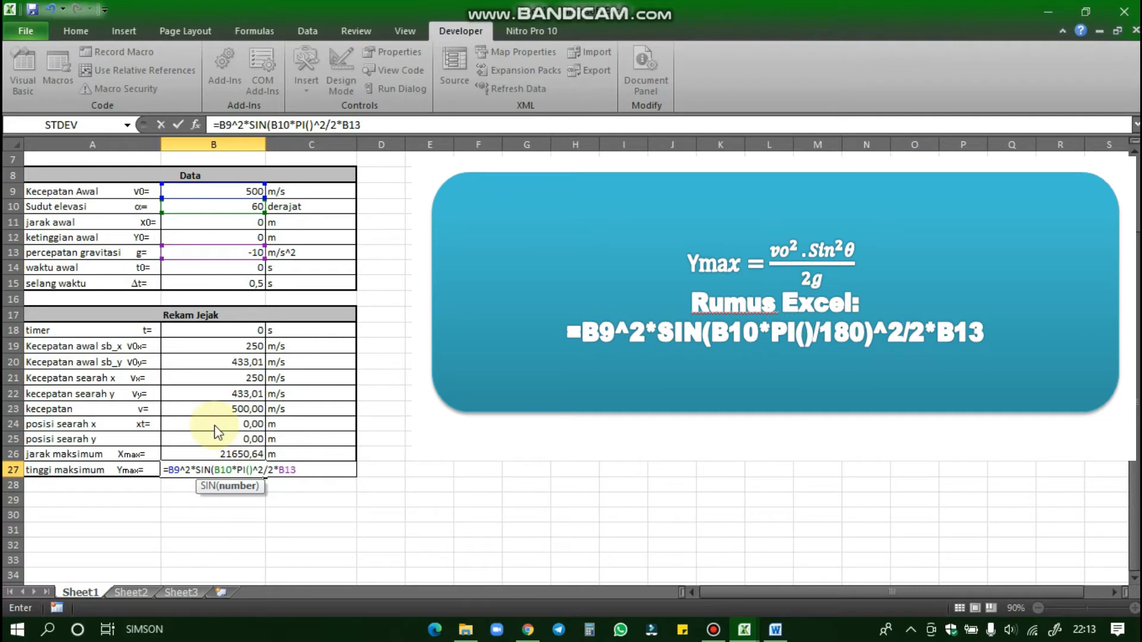
pyautogui.press('Return')
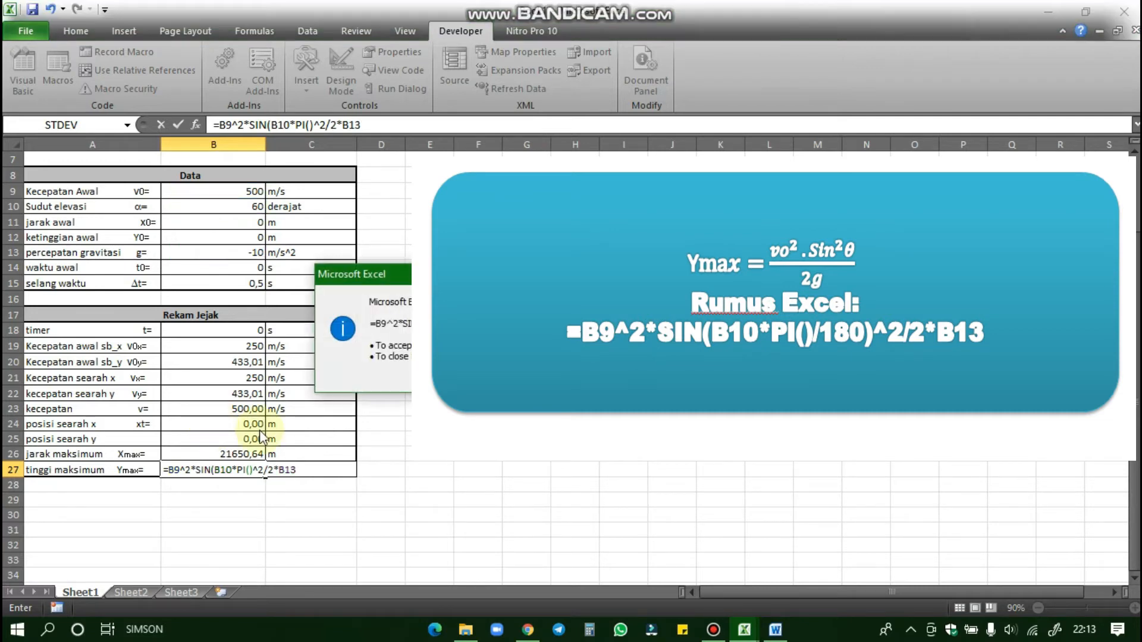
pyautogui.press('Return')
# Add the missing /180) after PI() in the B27 formula, making it =B9^2*SIN(B10*PI()/180)^2/2*B13
pyautogui.click(214, 470)
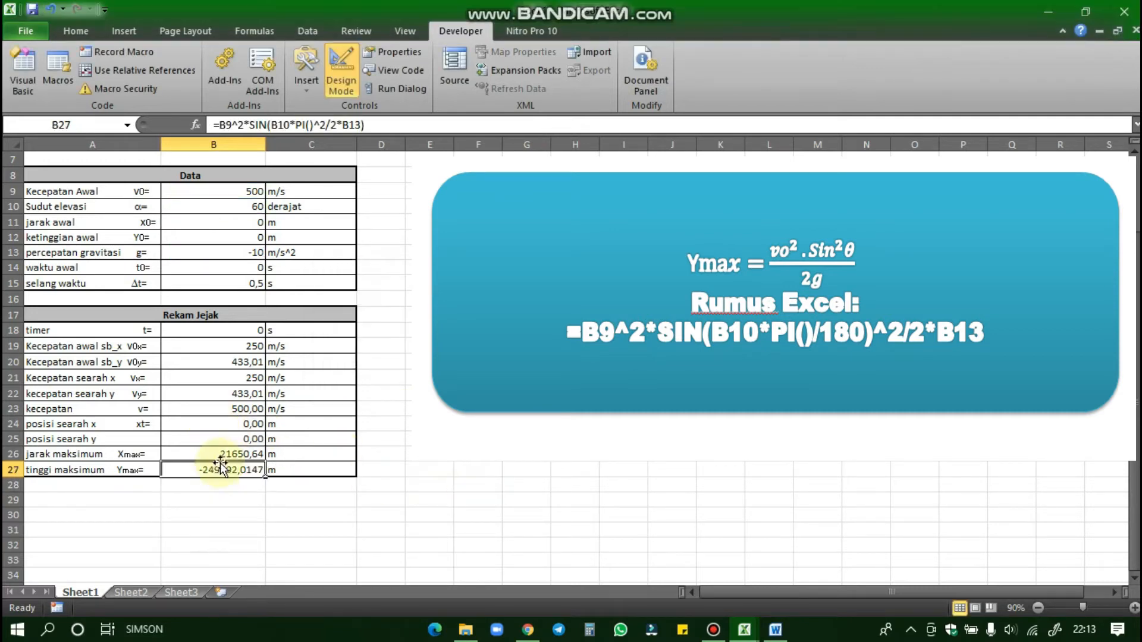
pyautogui.click(316, 125)
pyautogui.write('/180)')
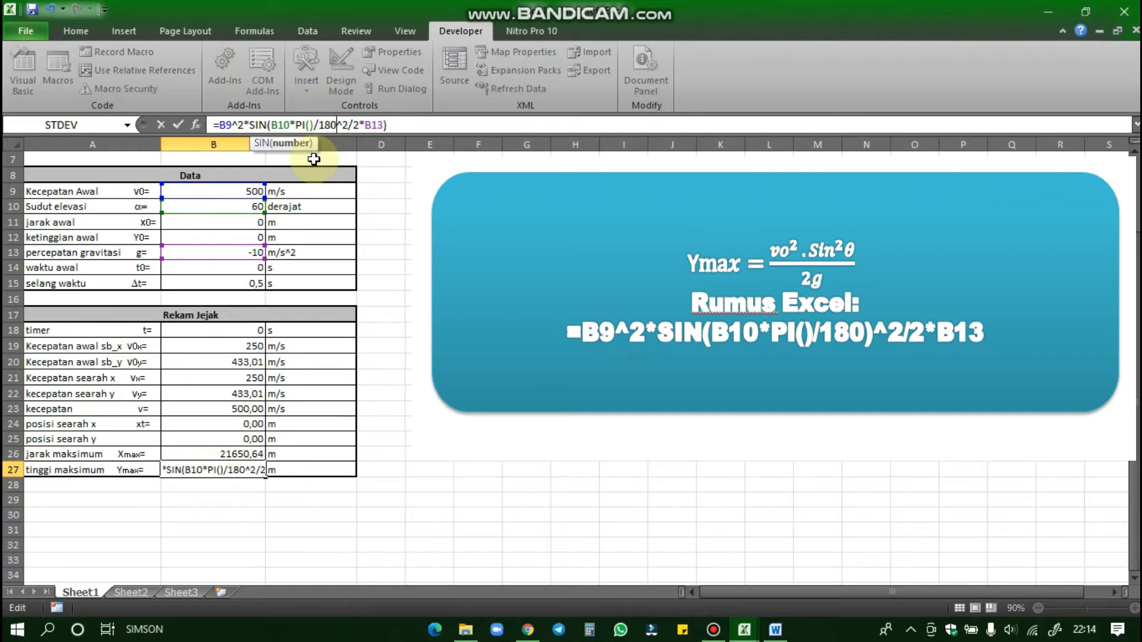
pyautogui.press('Return')
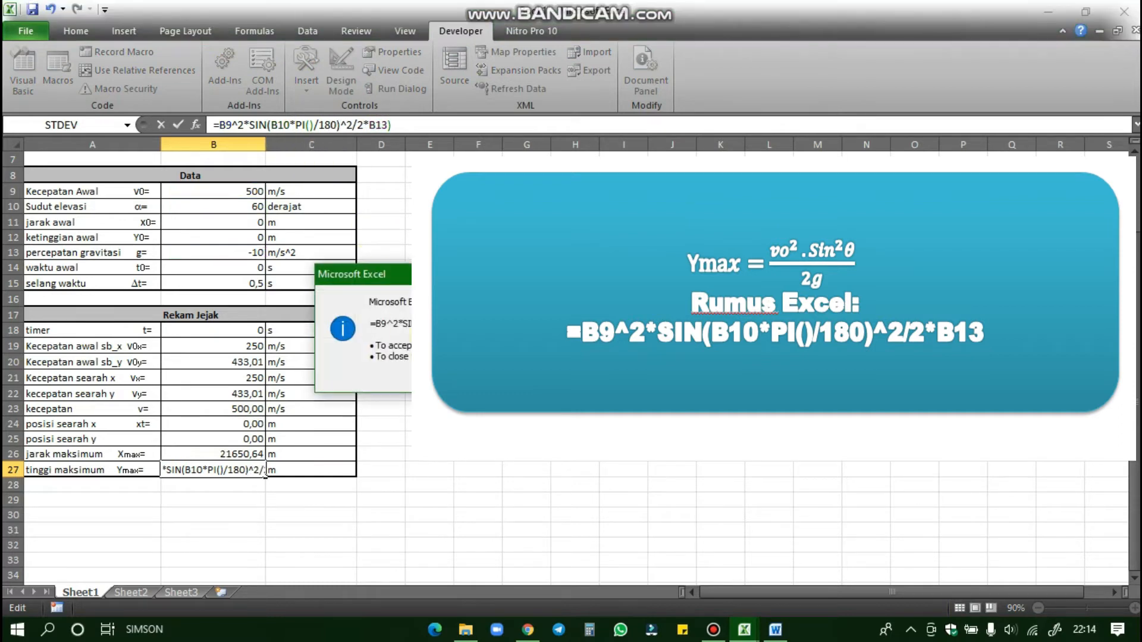
pyautogui.press('Return')
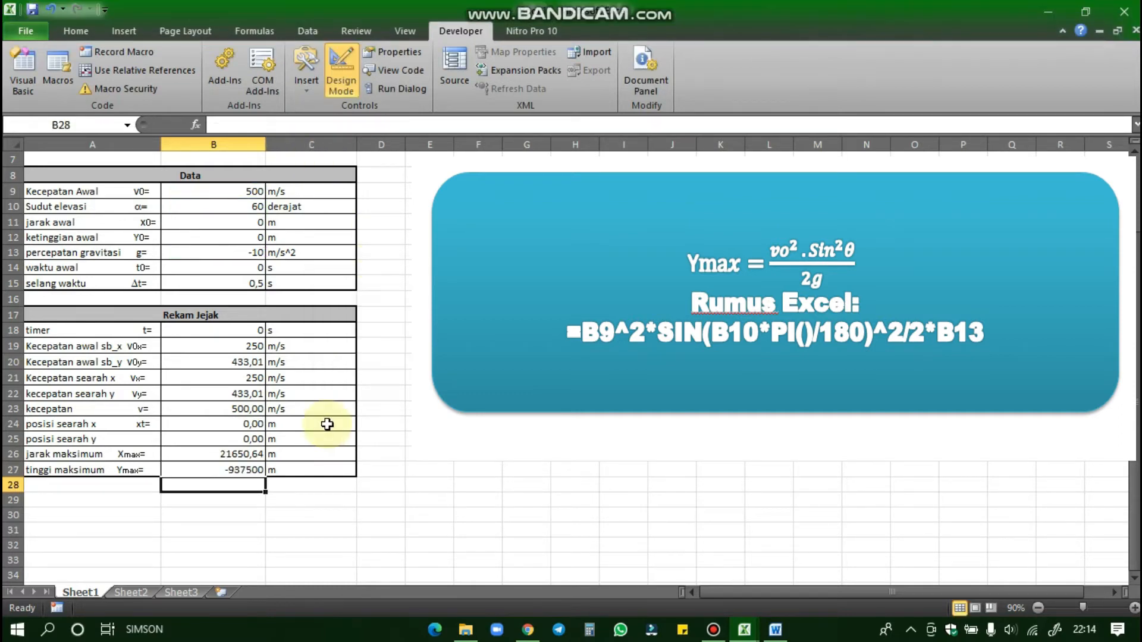
# Insert a blank markers-only scatter chart and place it beside the Bingkai, Data and Rekam Jejak tables
pyautogui.click(575, 423)
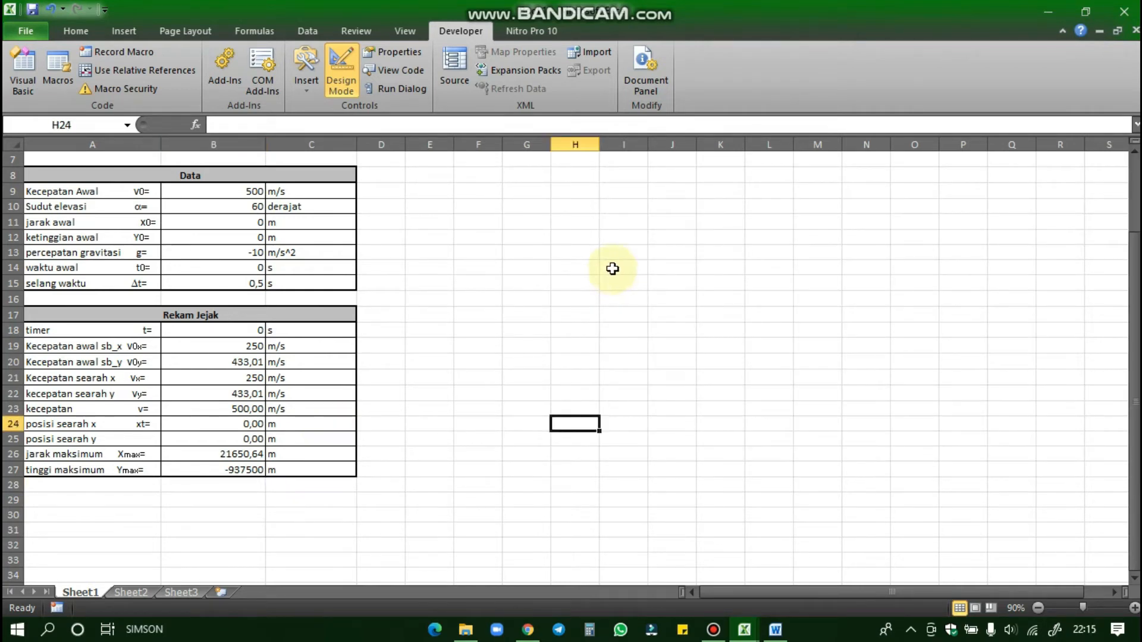
pyautogui.scroll(2, 613, 274)
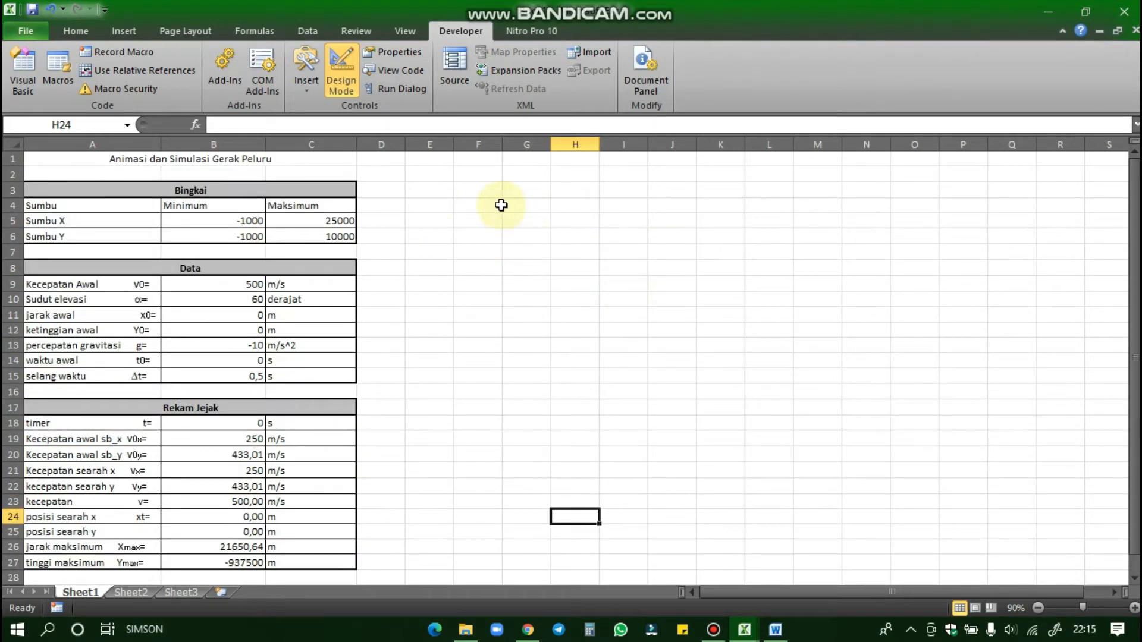
pyautogui.click(113, 31)
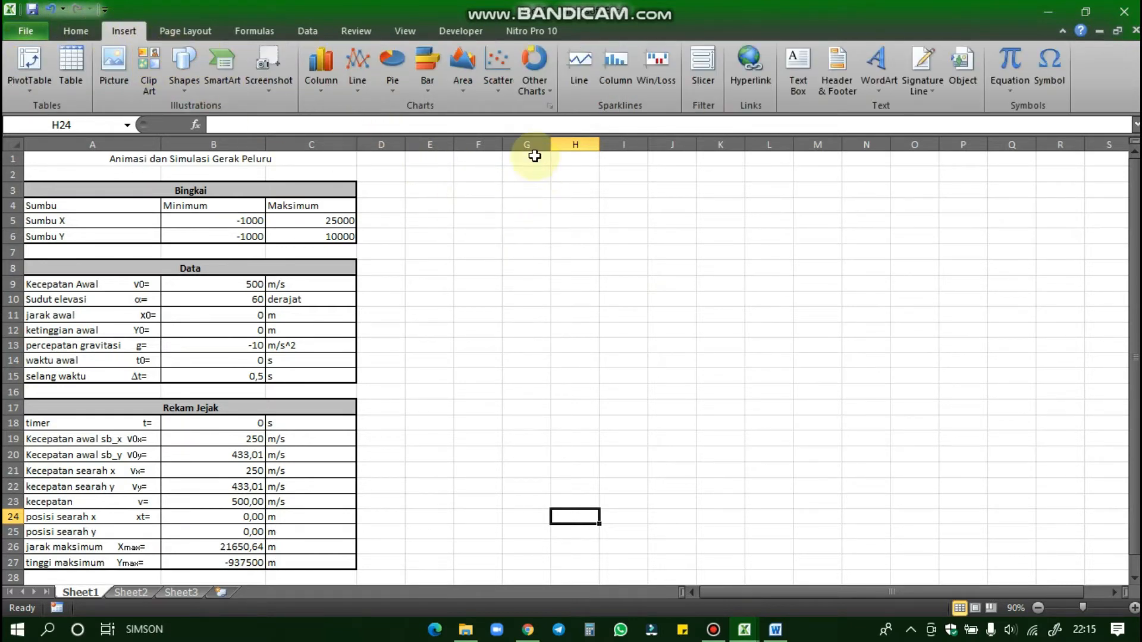
pyautogui.click(508, 90)
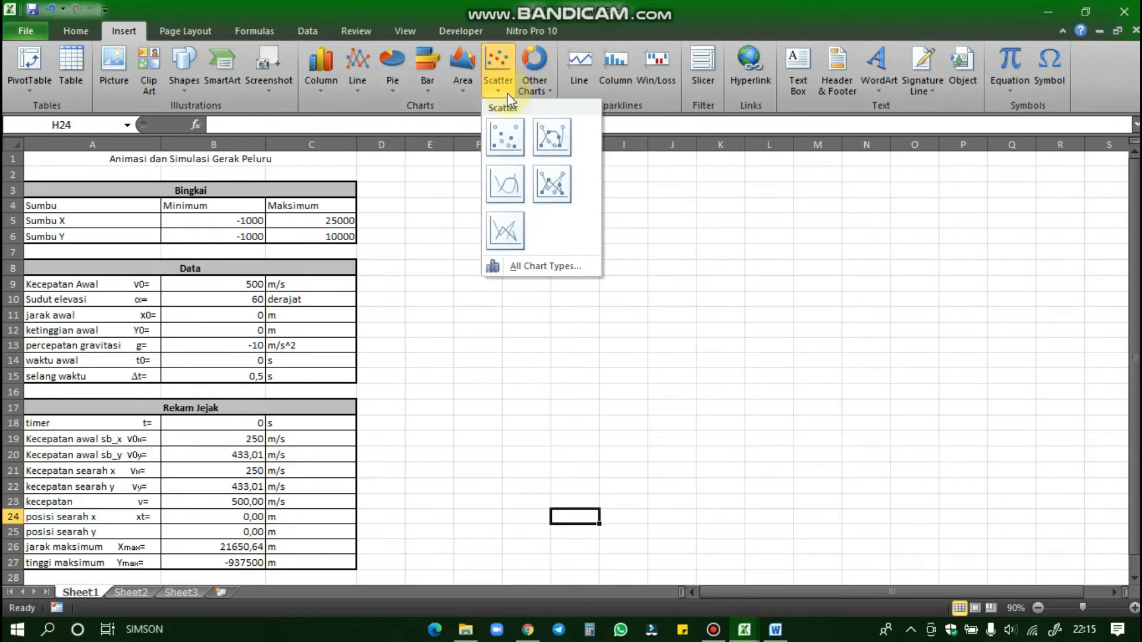
pyautogui.click(514, 140)
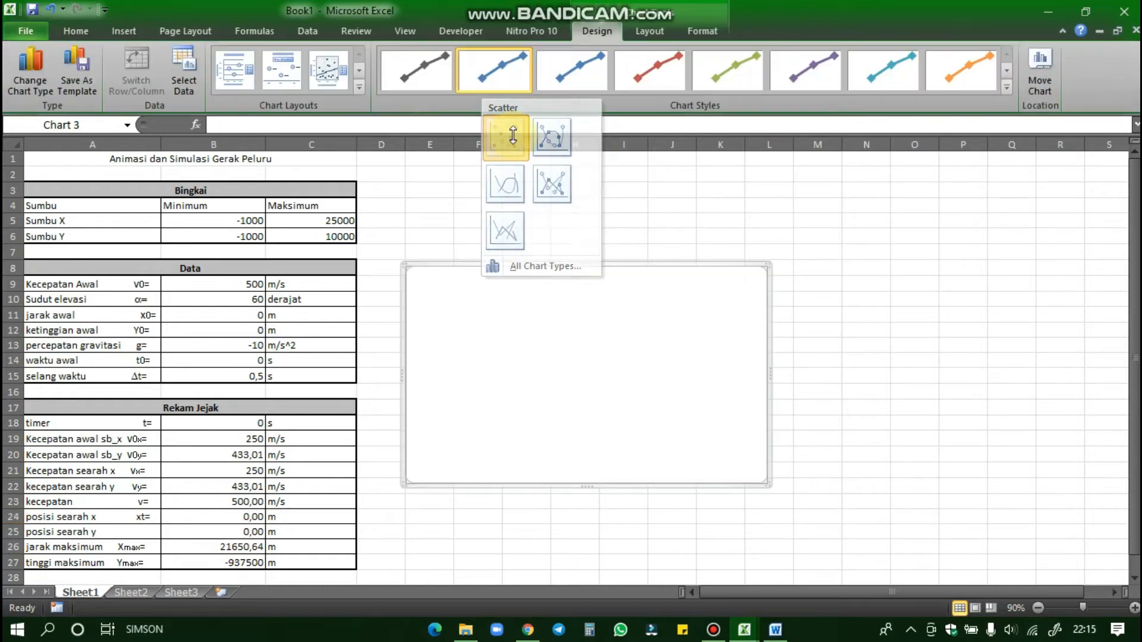
pyautogui.moveTo(502, 302); pyautogui.dragTo(566, 267)
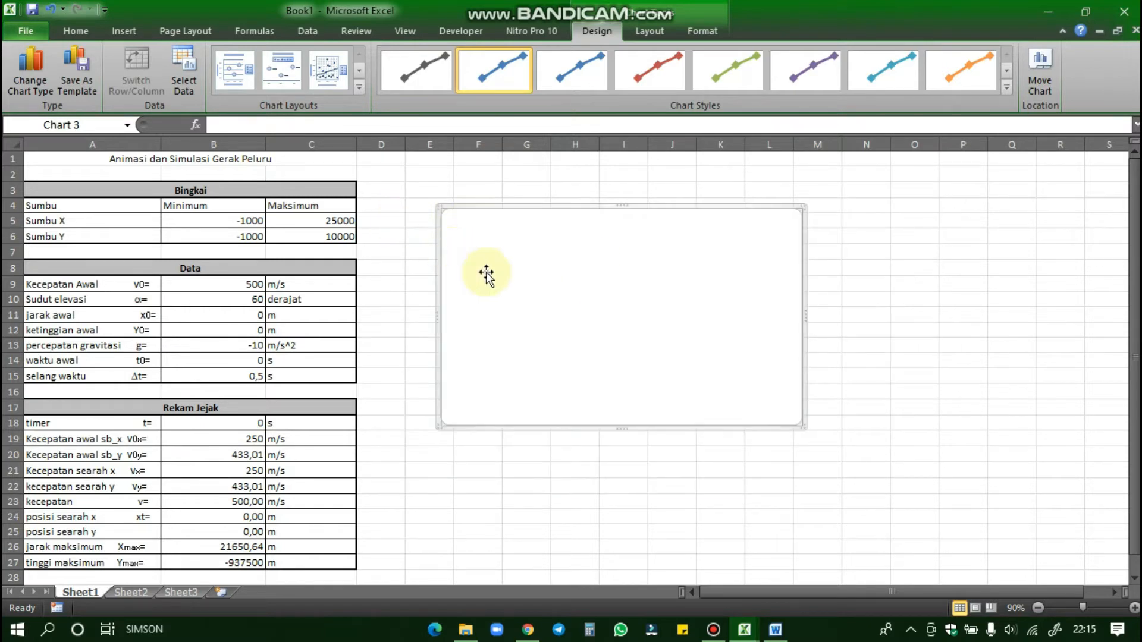
# Add a data series named Animasi dan Simulasi Gerak Peluru to the blank chart
pyautogui.rightClick(595, 306)
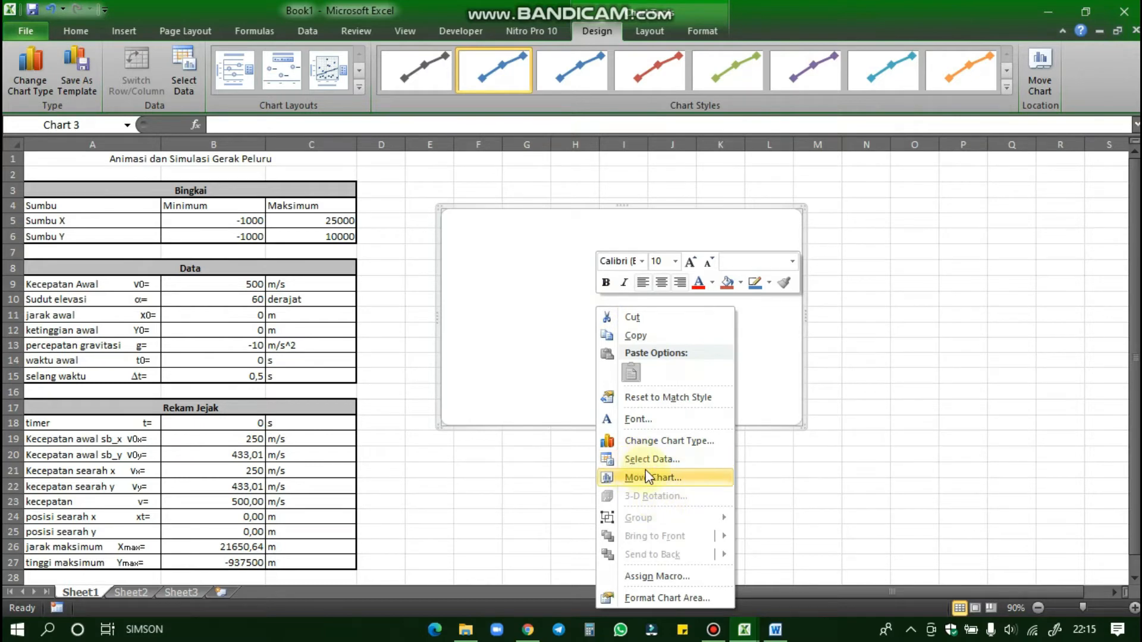
pyautogui.click(630, 460)
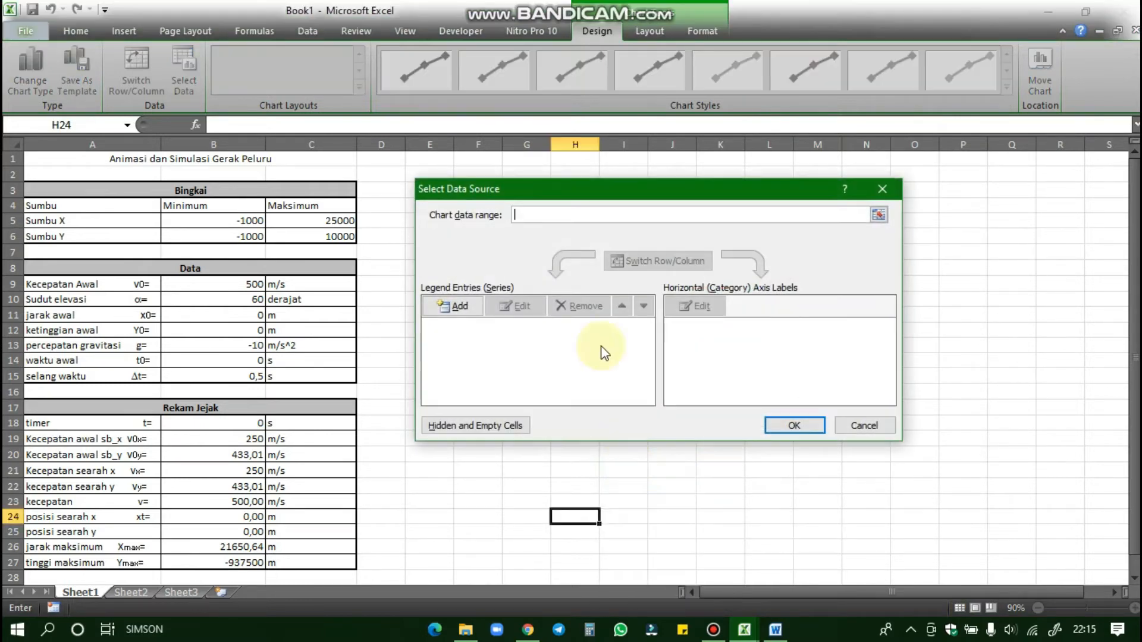
pyautogui.click(447, 311)
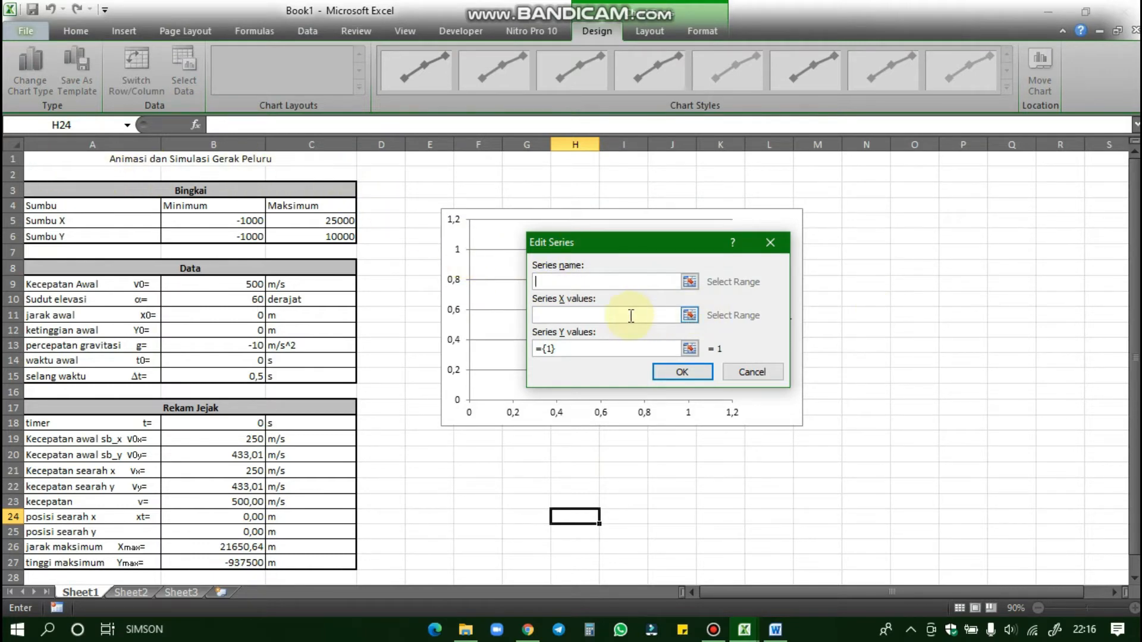
pyautogui.write('Animasi dan Simulasi Gerak Pe')
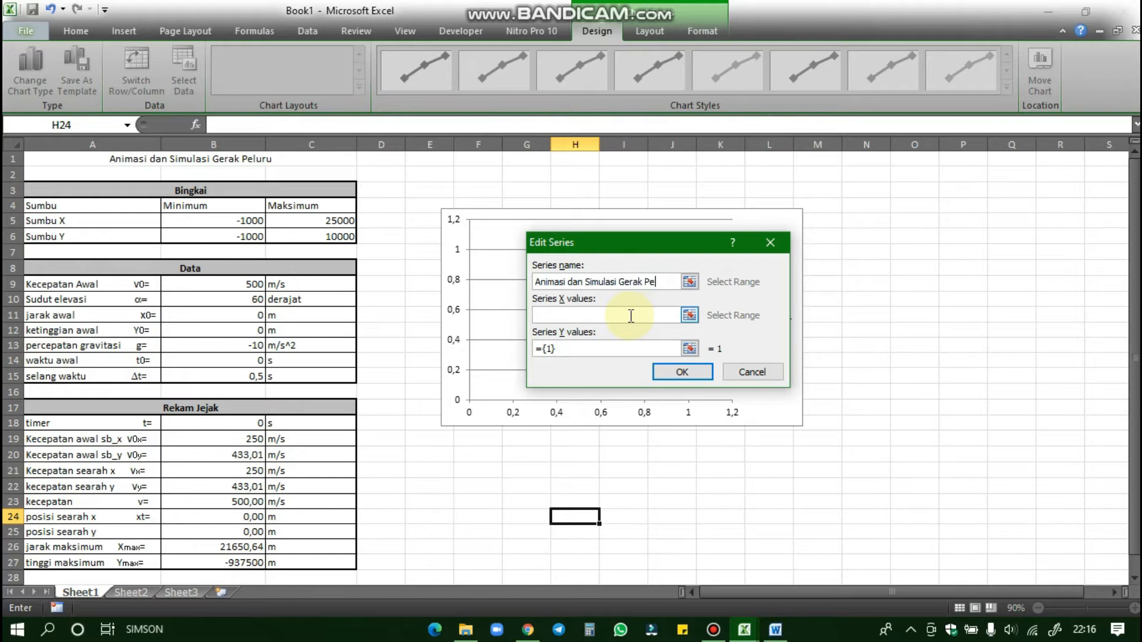
pyautogui.write('luru')
# Set the series X values to cell B24 and its Y values to cell B25, and apply the data source
pyautogui.click(631, 316)
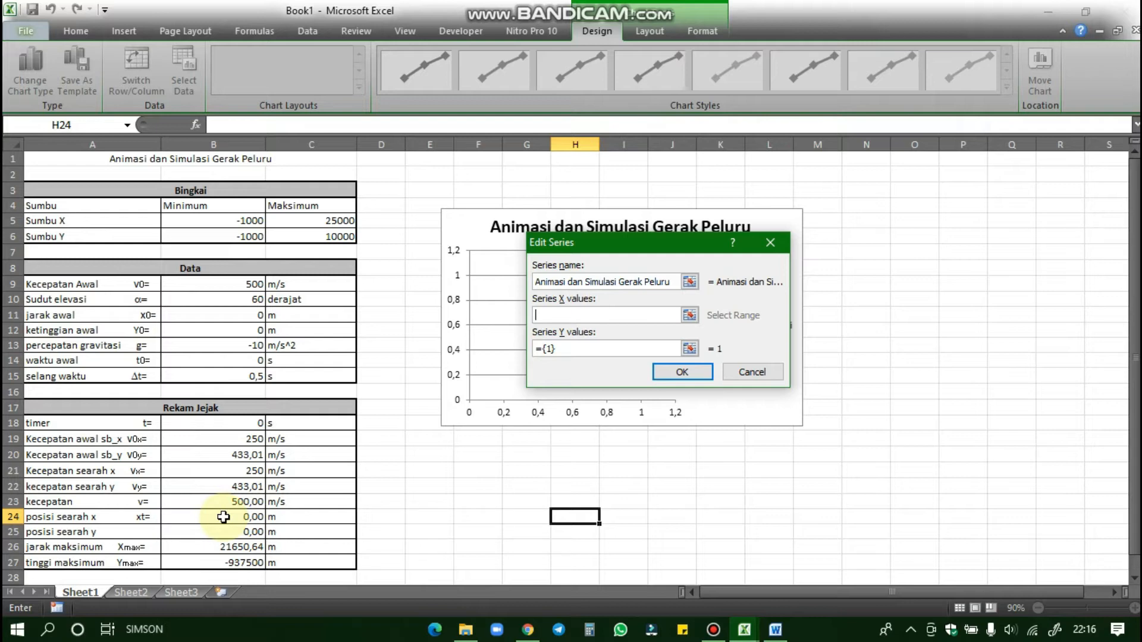
pyautogui.click(223, 517)
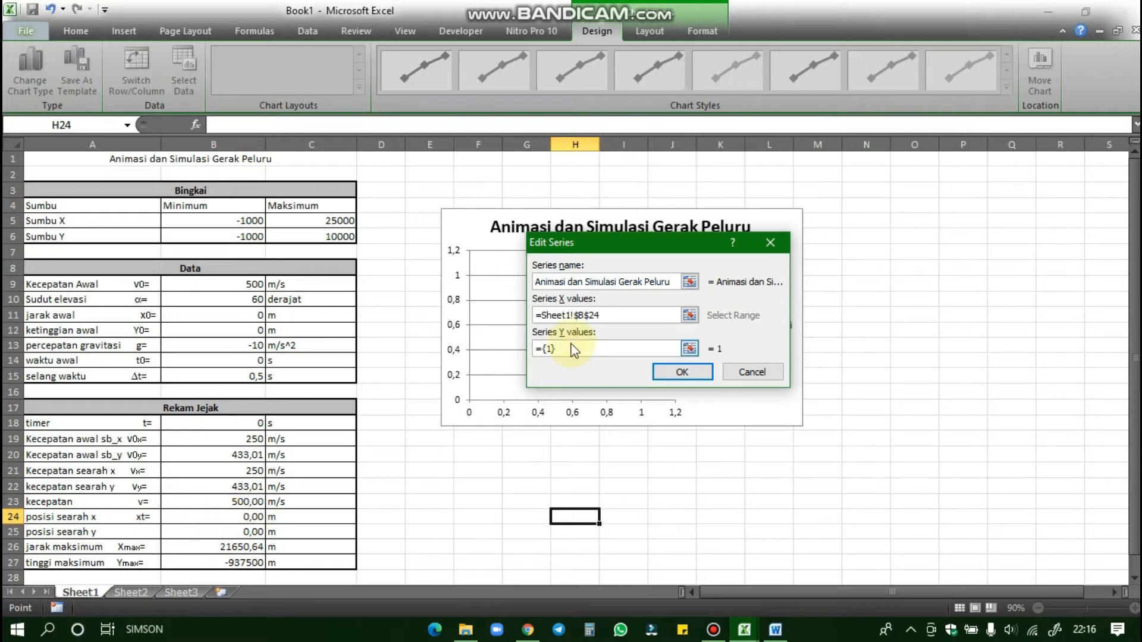
pyautogui.moveTo(574, 350); pyautogui.dragTo(537, 351)
pyautogui.press('BackSpace')
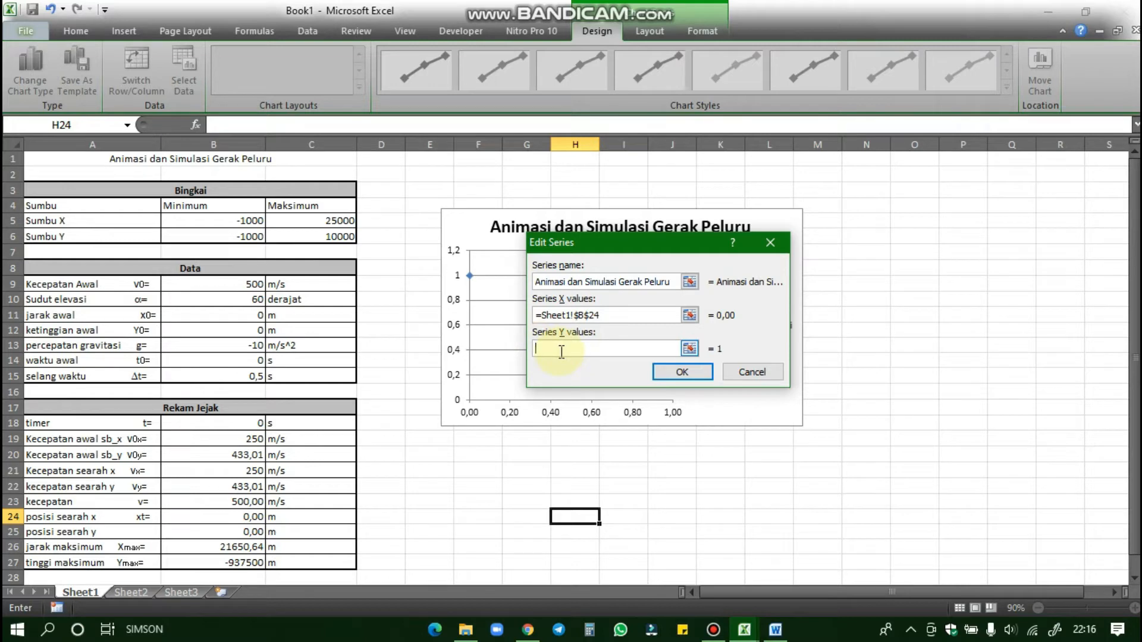
pyautogui.click(193, 534)
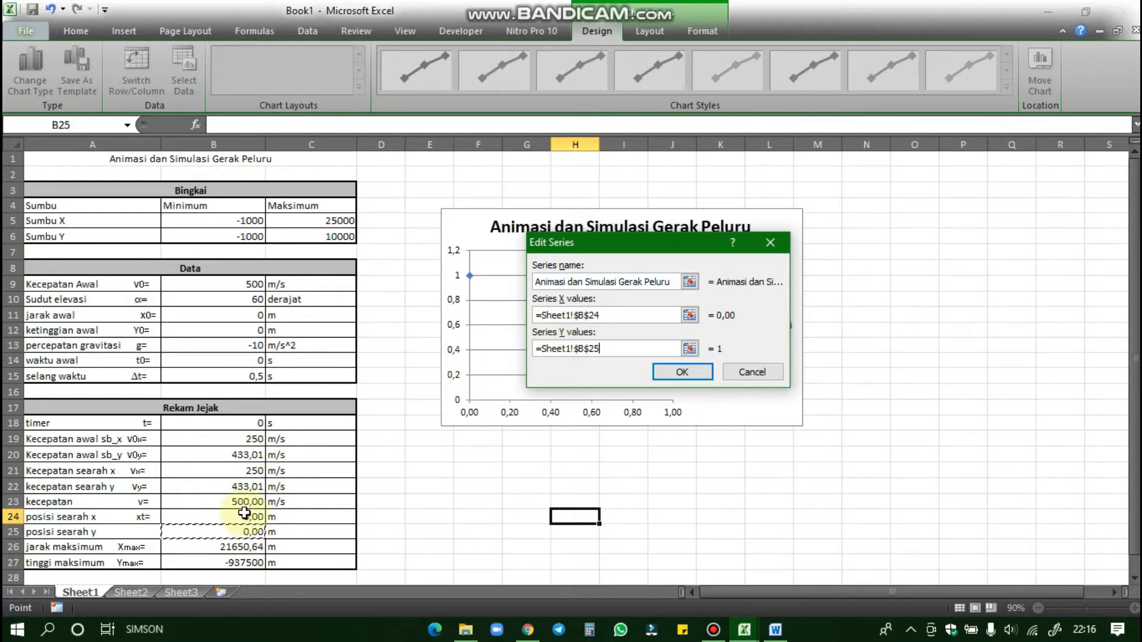
pyautogui.click(684, 374)
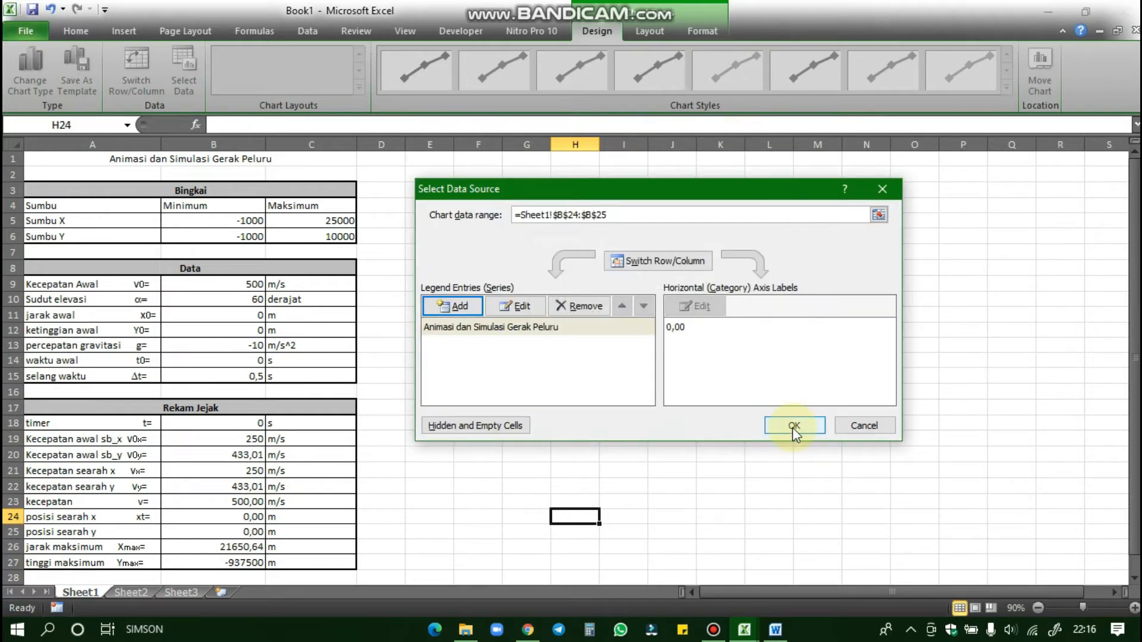
pyautogui.click(793, 426)
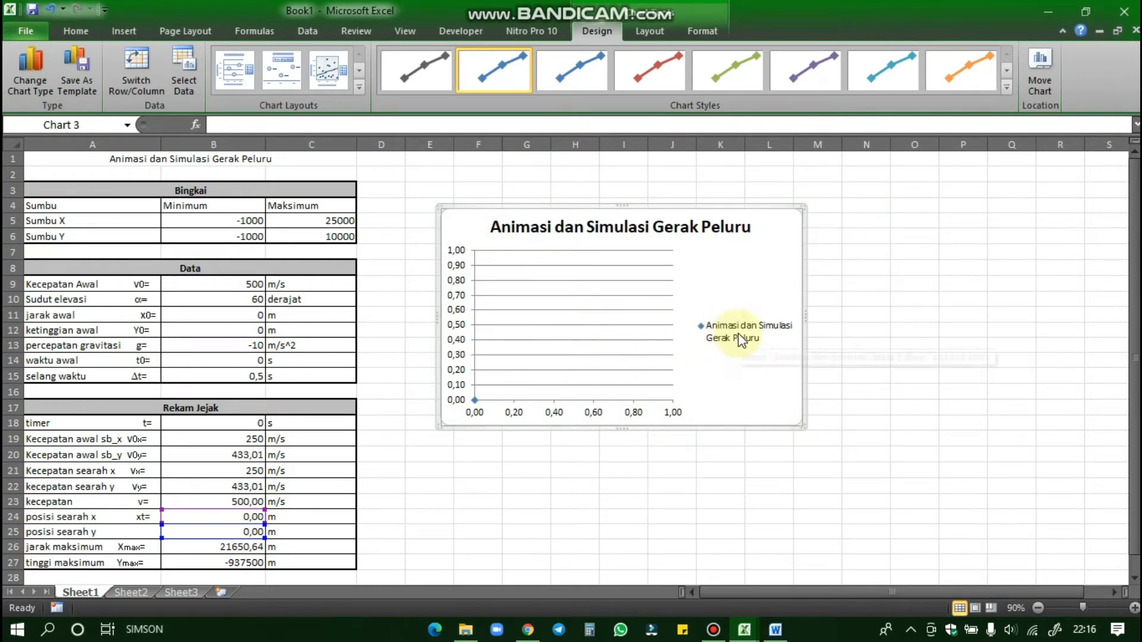
# Remove the chart's legend and horizontal gridlines, and enlarge the chart to about column O and row 25
pyautogui.click(731, 334)
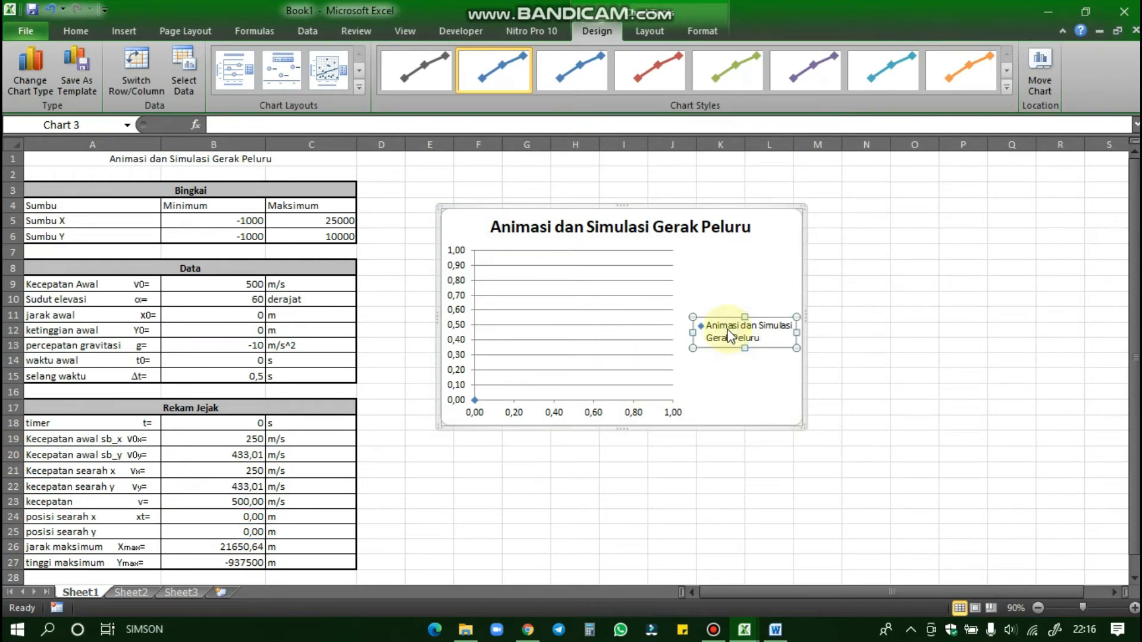
pyautogui.press('Delete')
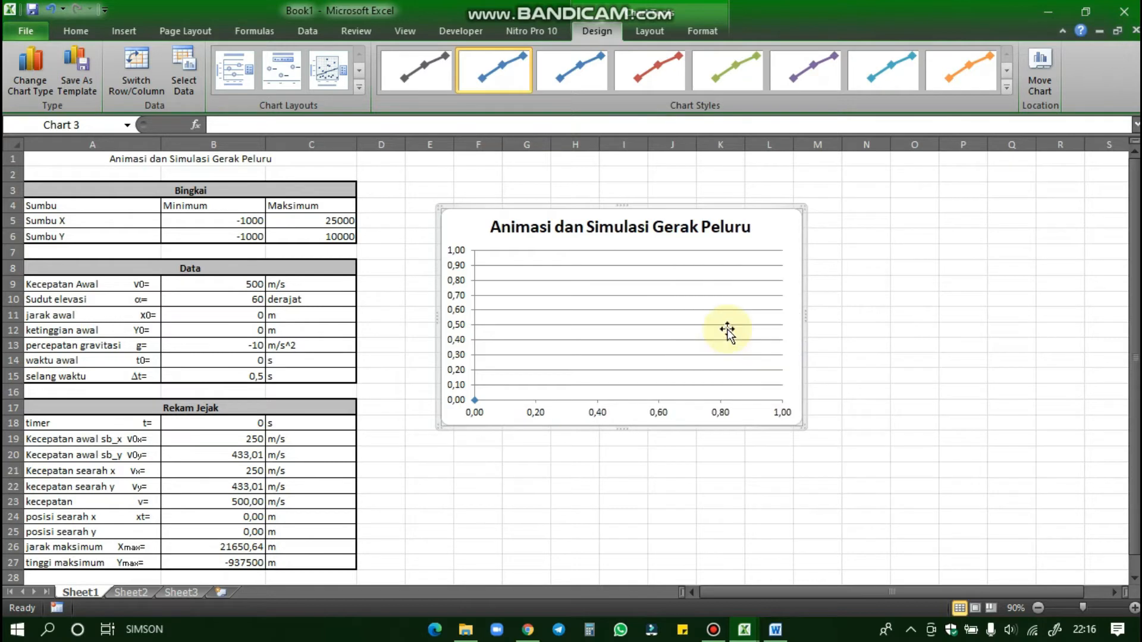
pyautogui.click(549, 310)
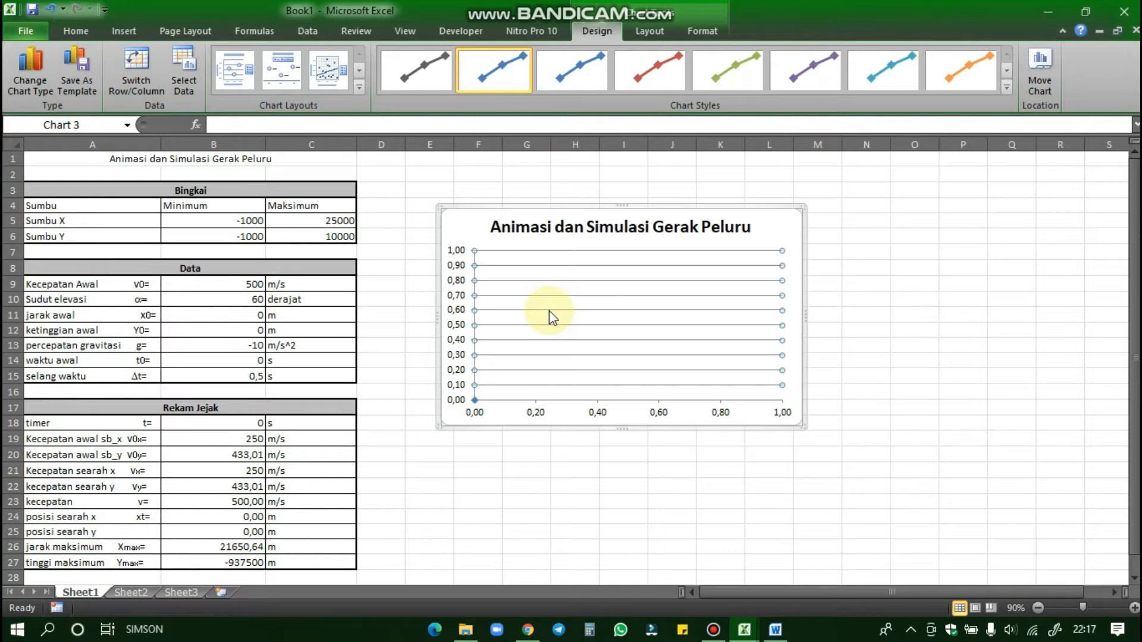
pyautogui.press('Delete')
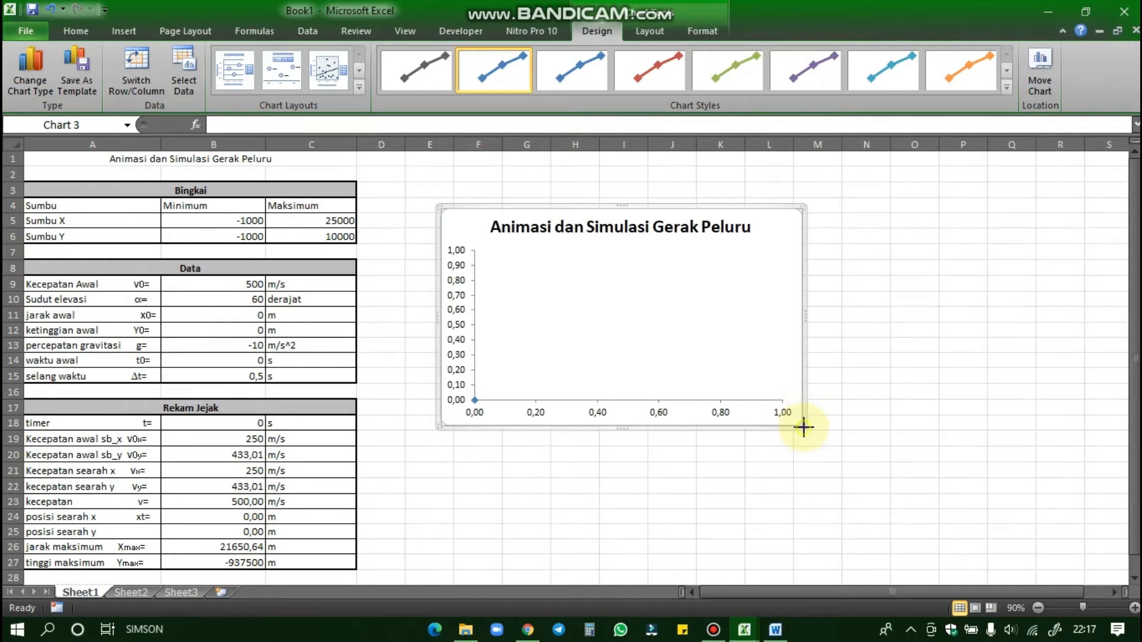
pyautogui.moveTo(804, 427); pyautogui.dragTo(916, 536)
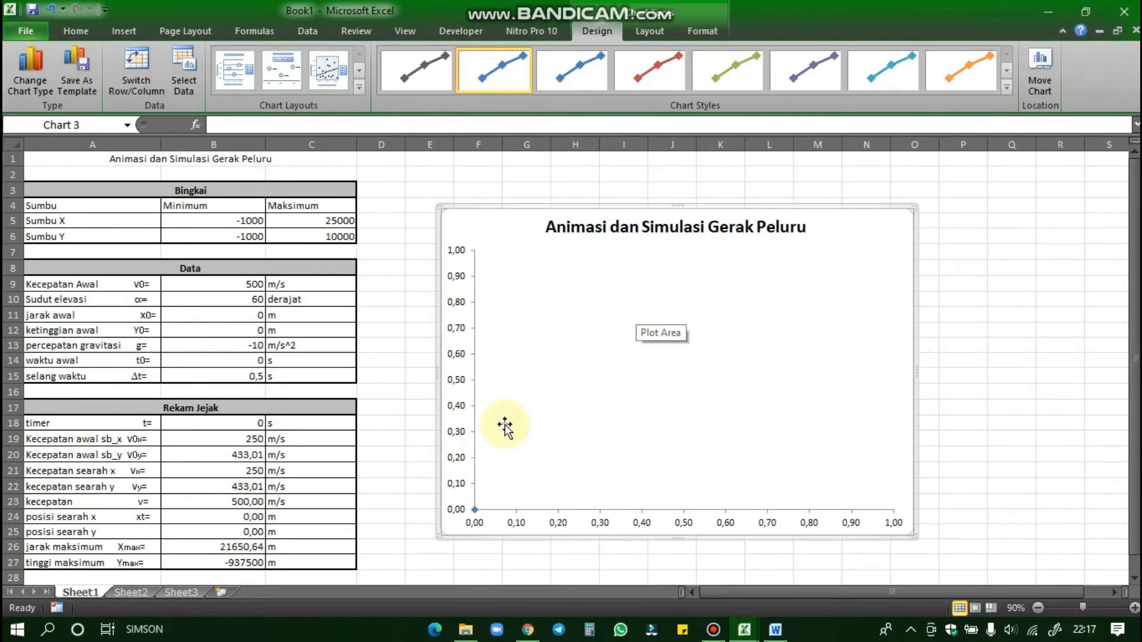
# Format the data series at the origin to use a built-in circle marker
pyautogui.moveTo(475, 510)
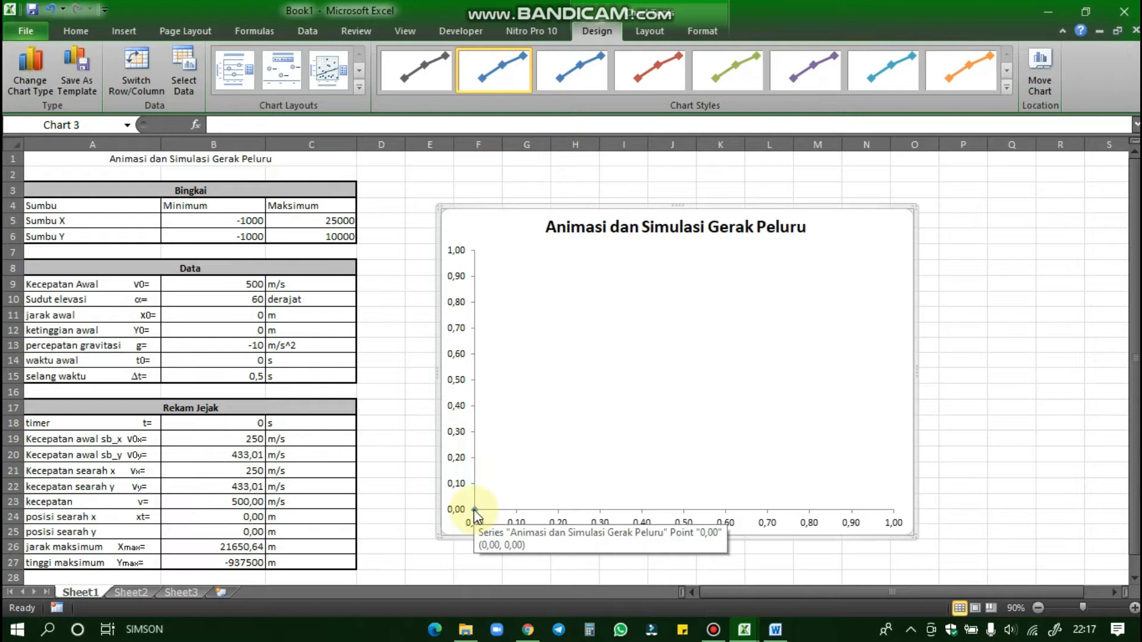
pyautogui.rightClick(475, 512)
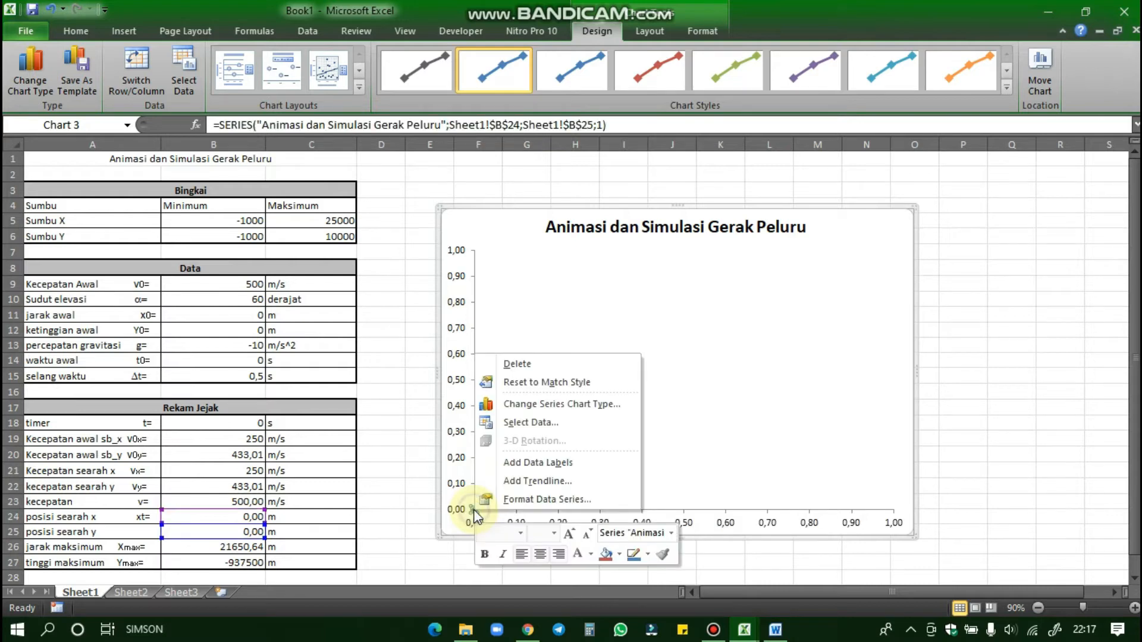
pyautogui.click(535, 500)
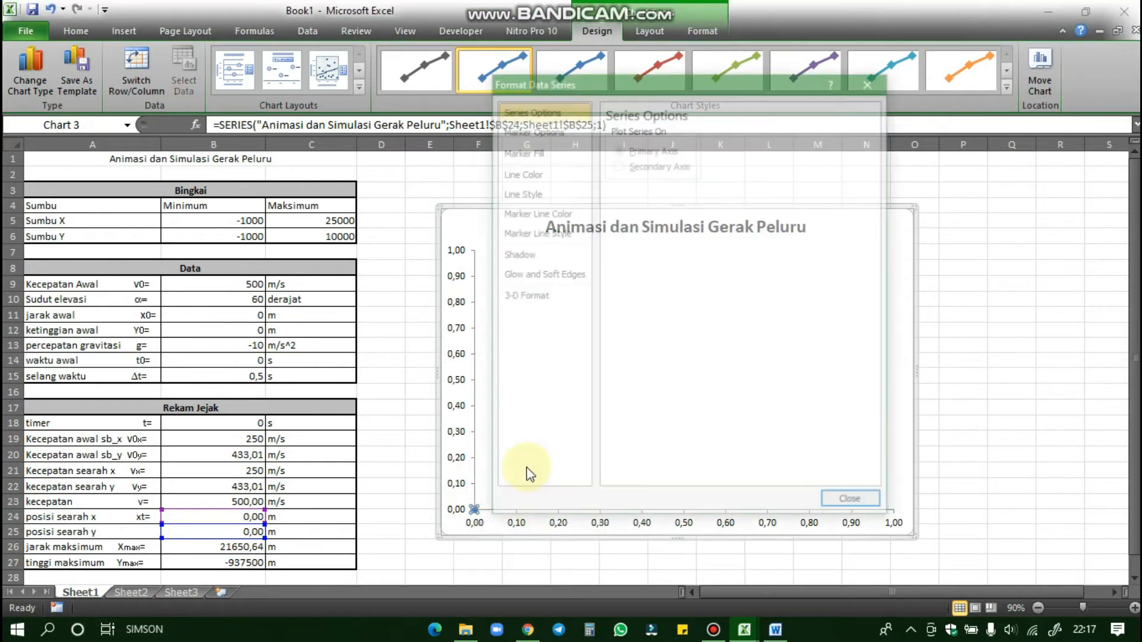
pyautogui.click(558, 136)
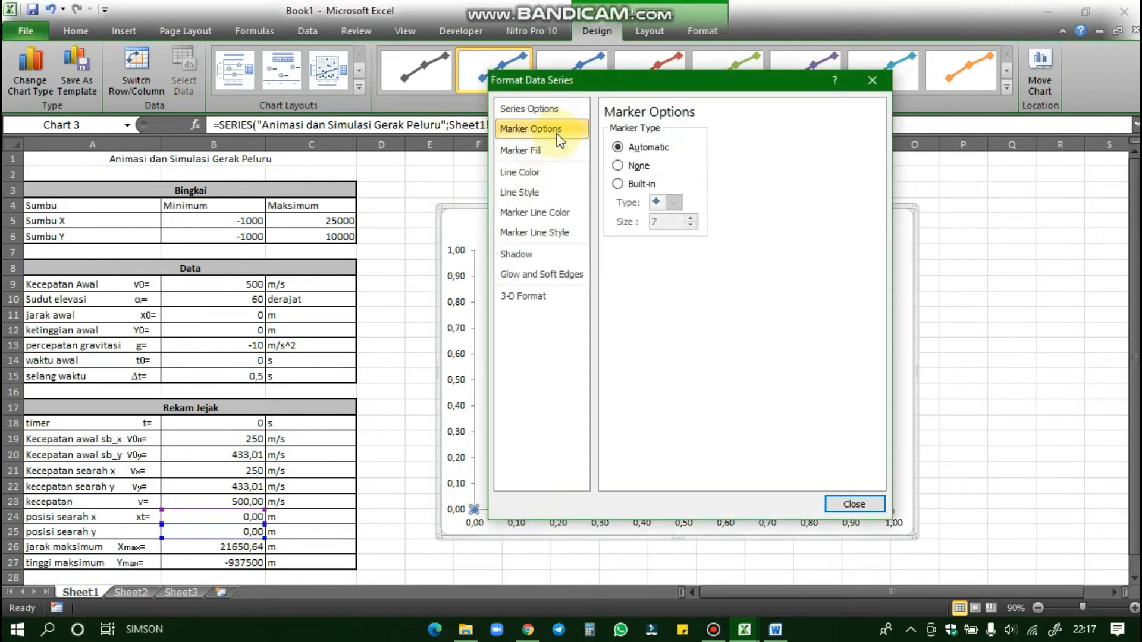
pyautogui.click(626, 183)
pyautogui.click(673, 203)
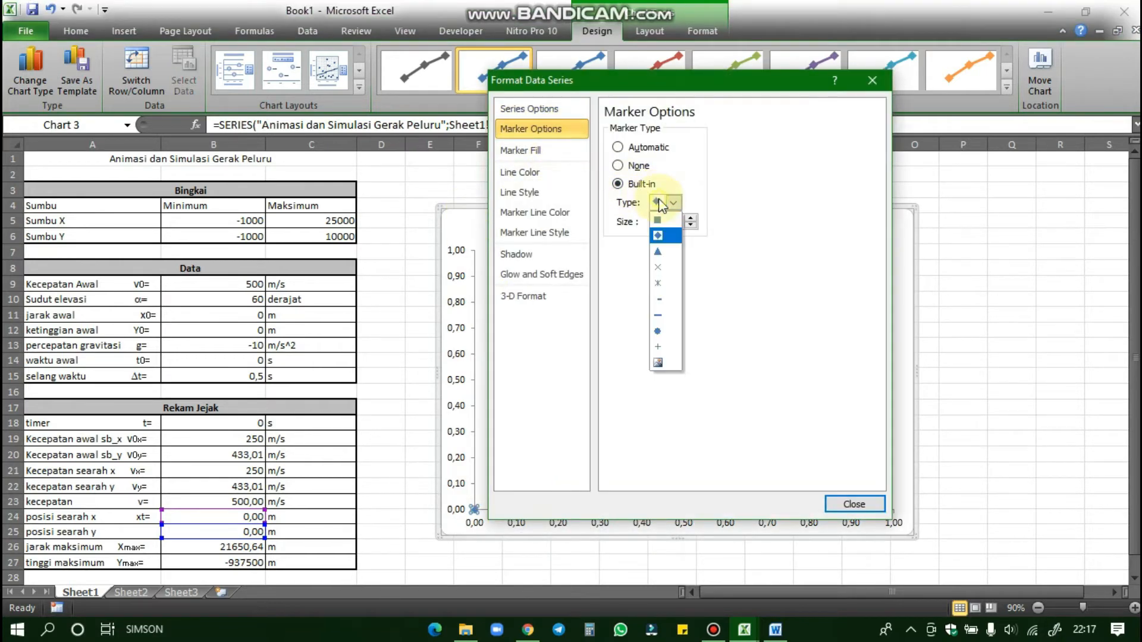
pyautogui.click(657, 331)
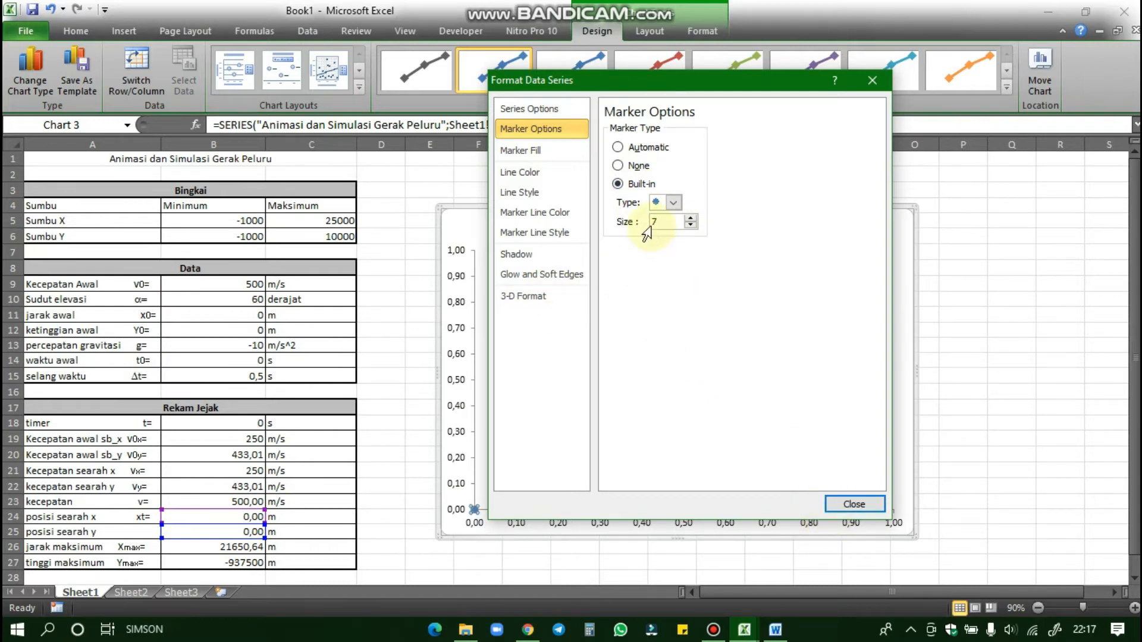
# Use the picture heart-shape-1714807_1280-1024x640 from the Downloads folder as the series marker
pyautogui.click(673, 202)
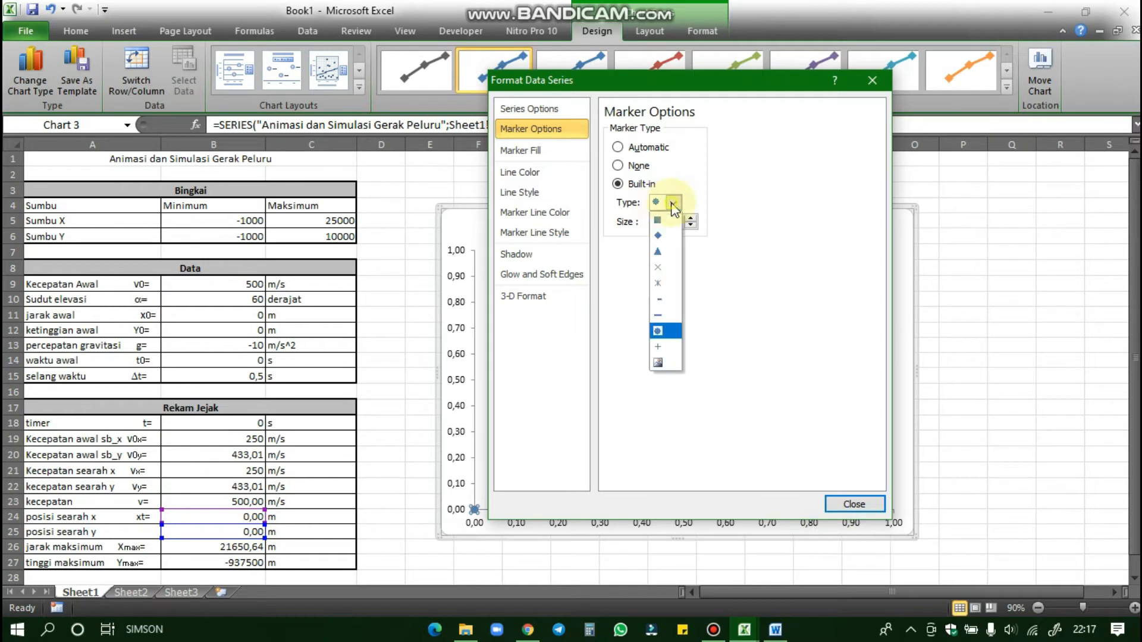
pyautogui.click(658, 362)
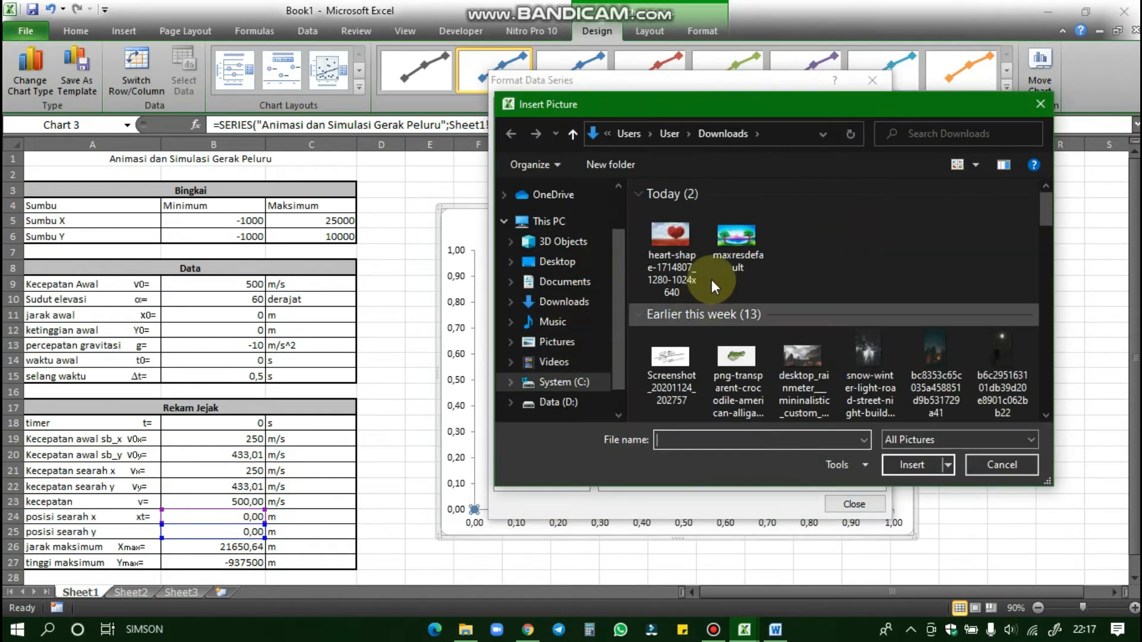
pyautogui.click(662, 258)
pyautogui.click(893, 458)
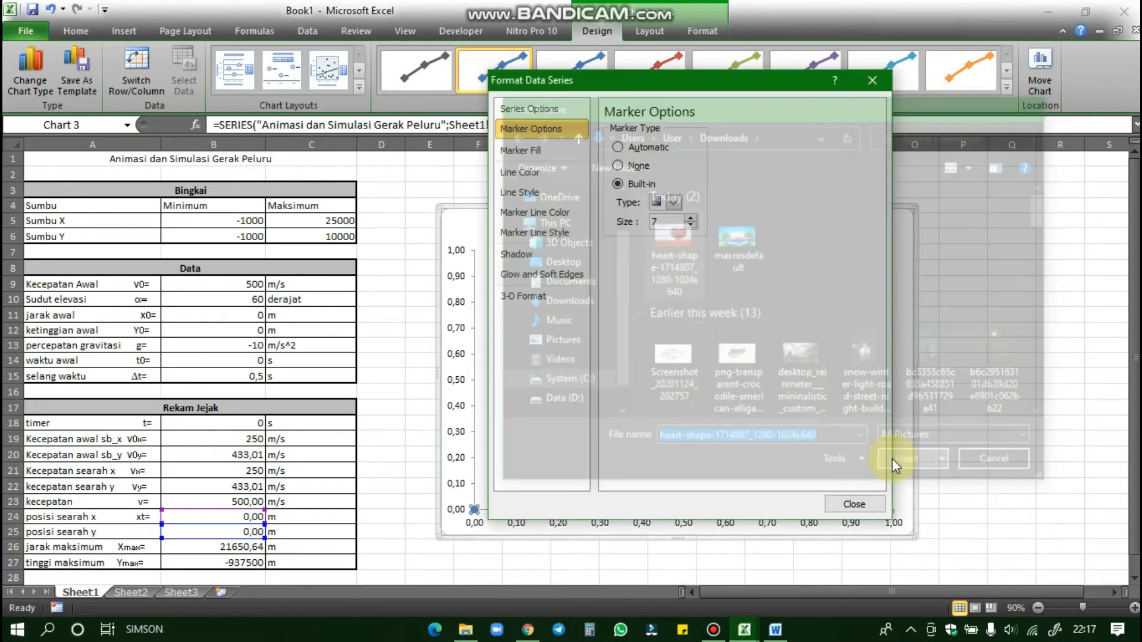
# Switch the picture marker to the built-in circle shape, increase its size to above 10, and deselect the chart
pyautogui.click(673, 204)
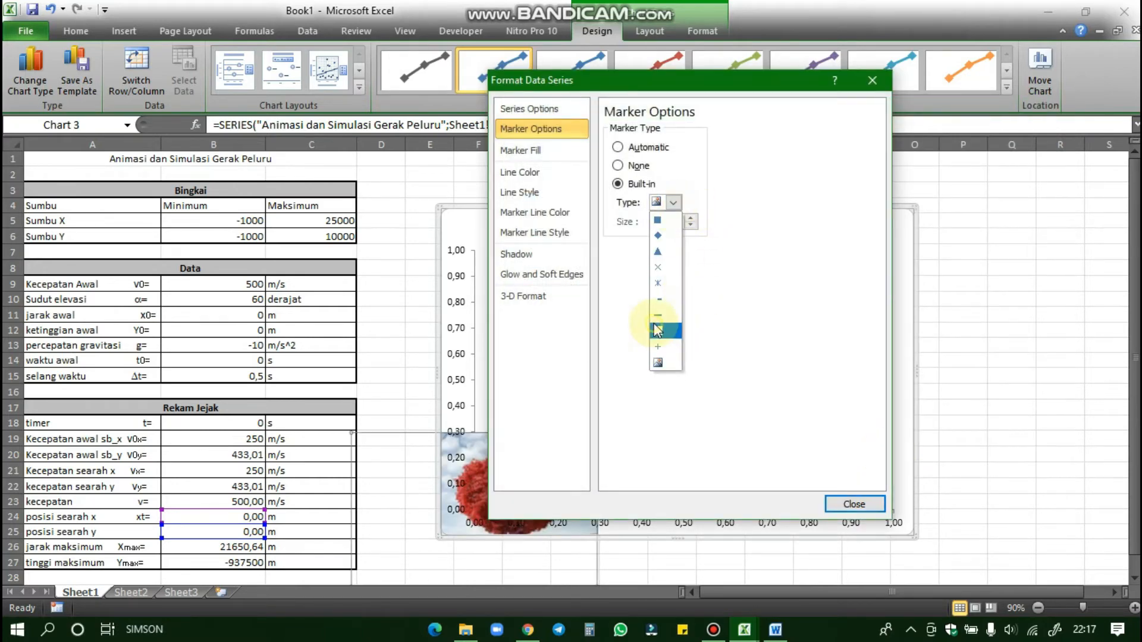
pyautogui.click(657, 330)
pyautogui.click(690, 218)
pyautogui.click(690, 217)
pyautogui.click(690, 218)
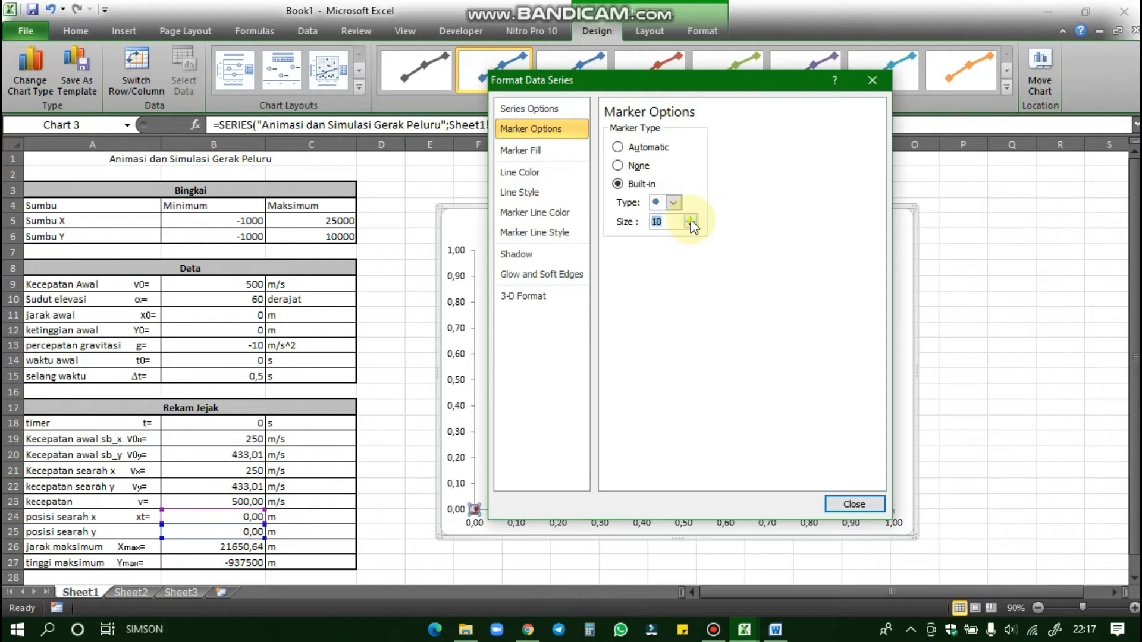
pyautogui.click(690, 219)
pyautogui.click(690, 218)
pyautogui.click(689, 219)
pyautogui.click(690, 218)
pyautogui.click(854, 503)
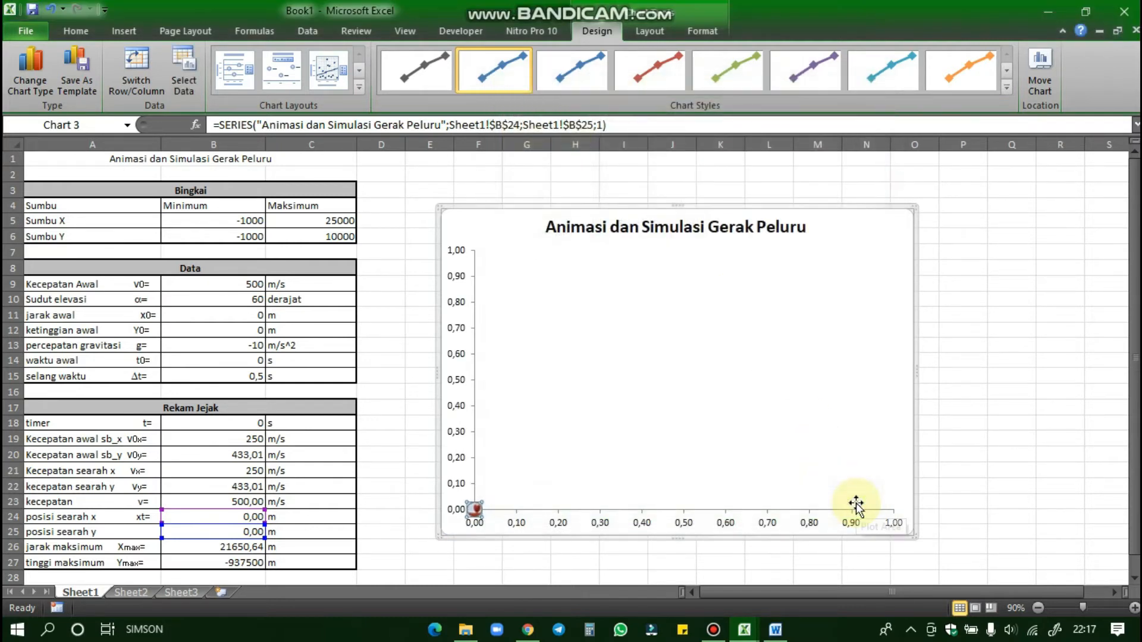
pyautogui.scroll(-1, 529, 505)
pyautogui.click(669, 528)
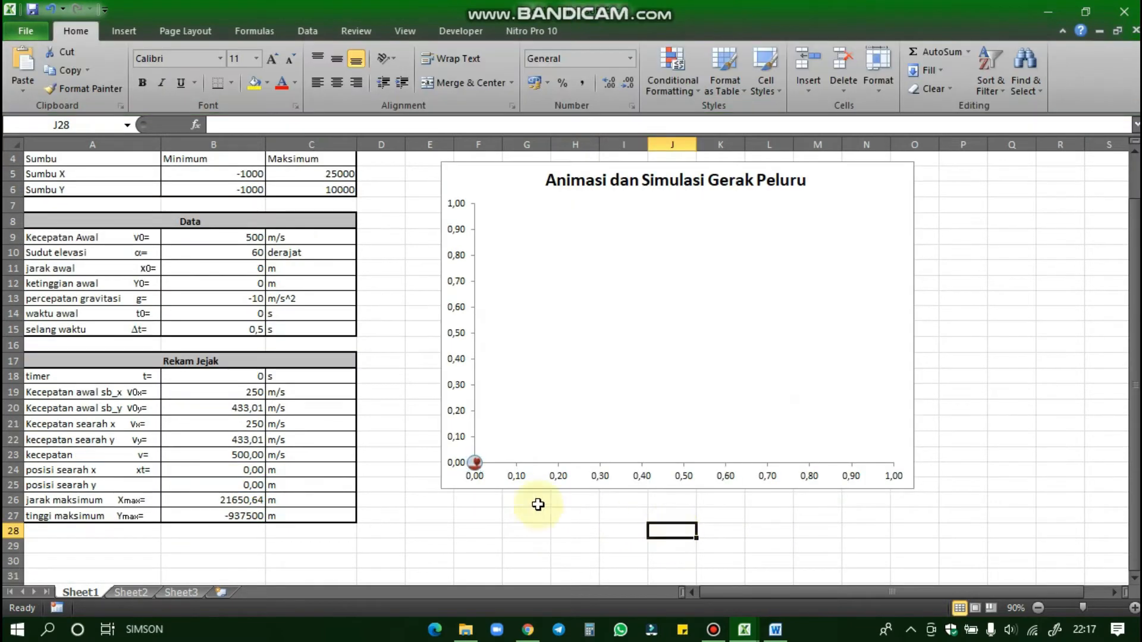
pyautogui.scroll(1, 619, 410)
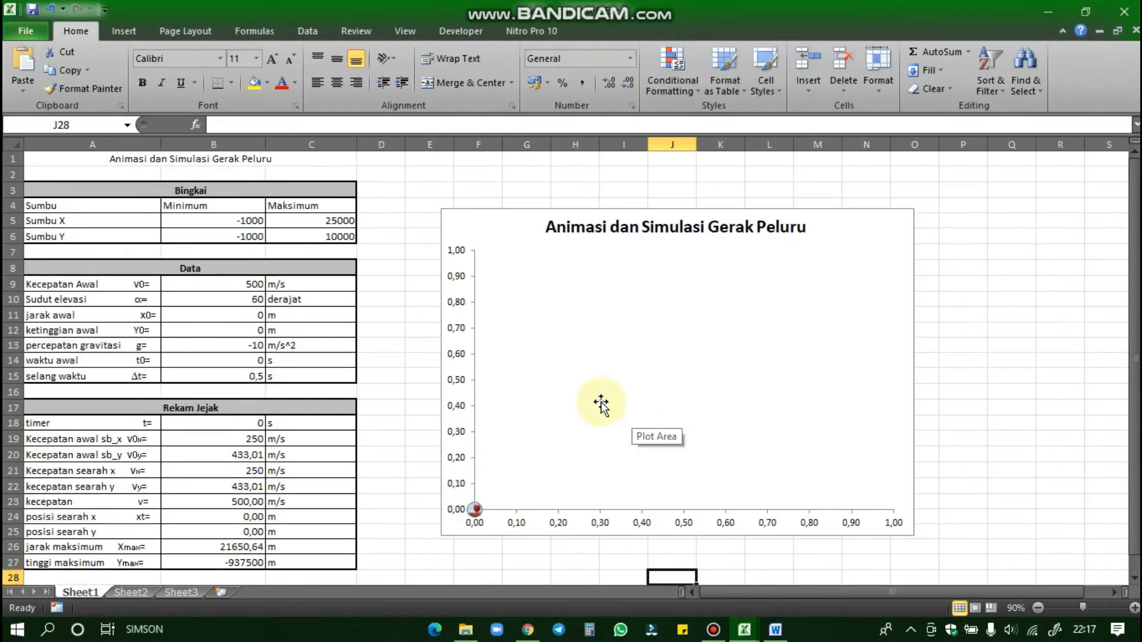
# Fix the chart's vertical axis bounds at a minimum of -1000 and a maximum of 10000
pyautogui.click(464, 305)
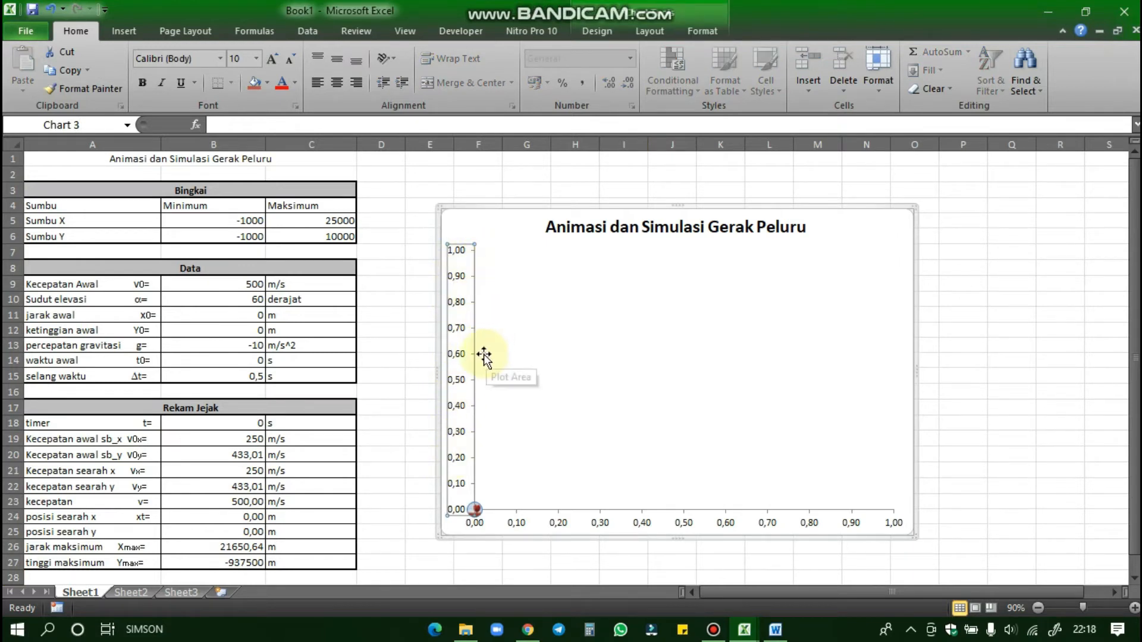
pyautogui.rightClick(454, 330)
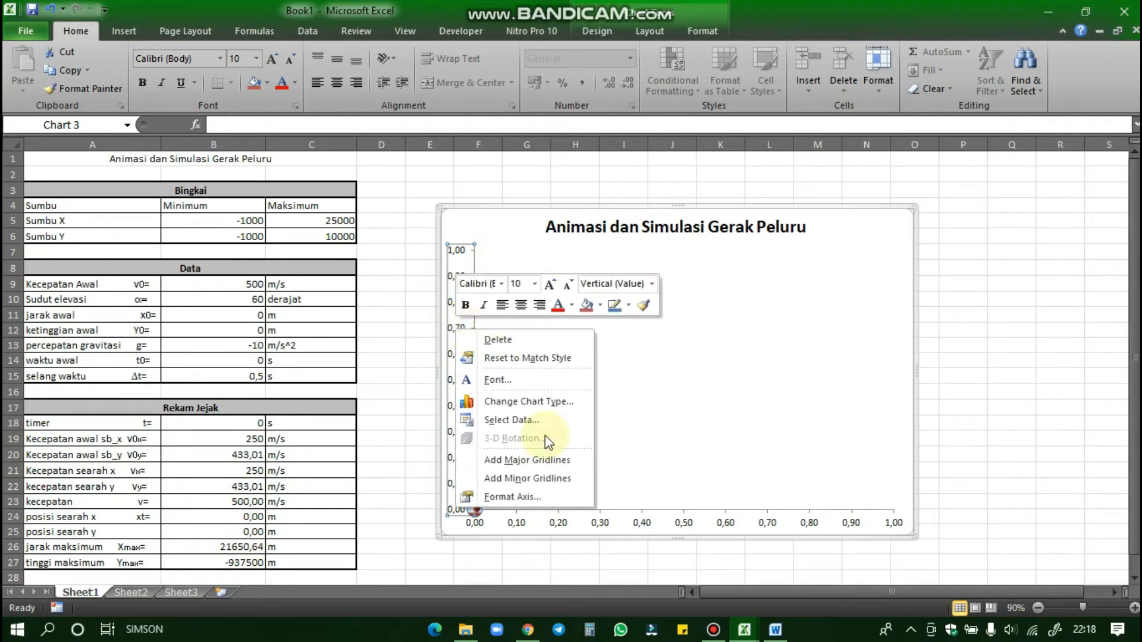
pyautogui.click(561, 503)
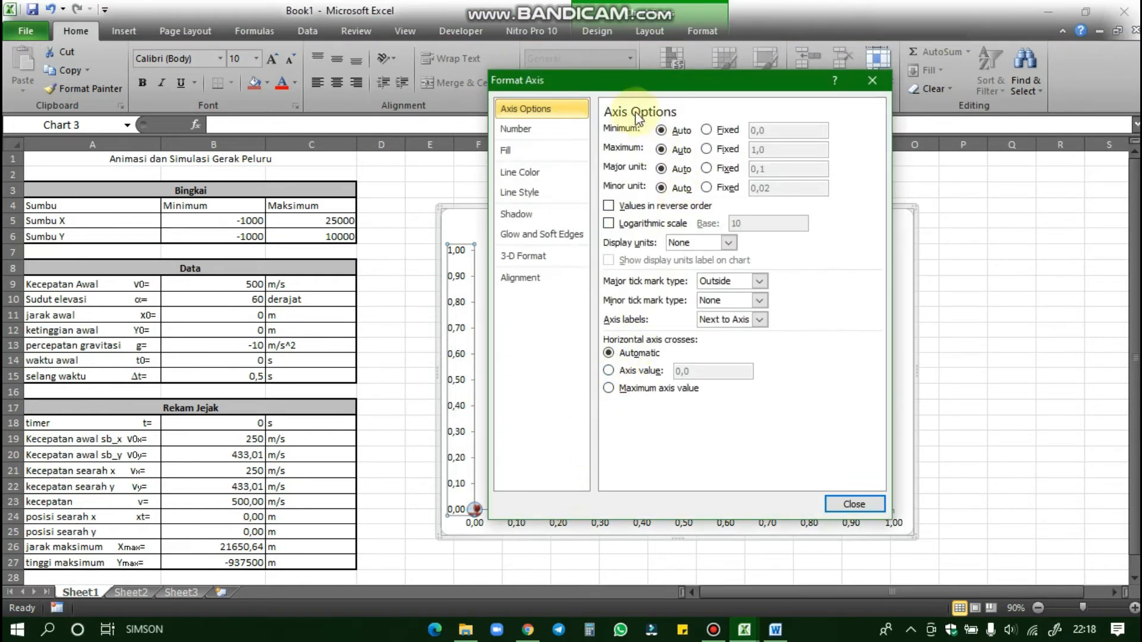
pyautogui.click(714, 130)
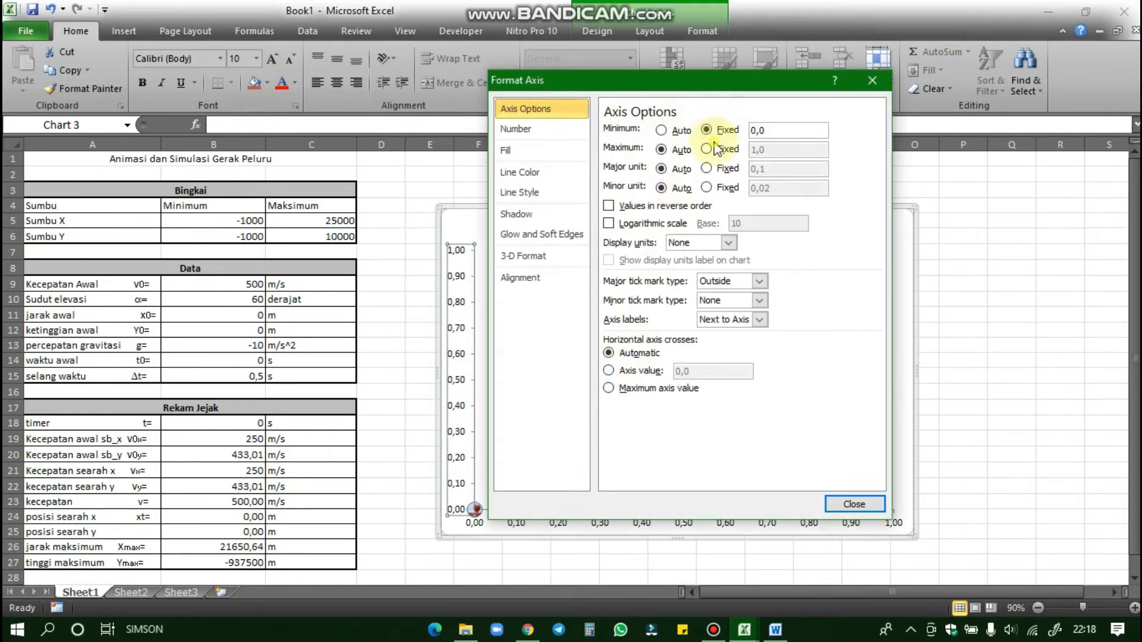
pyautogui.click(708, 150)
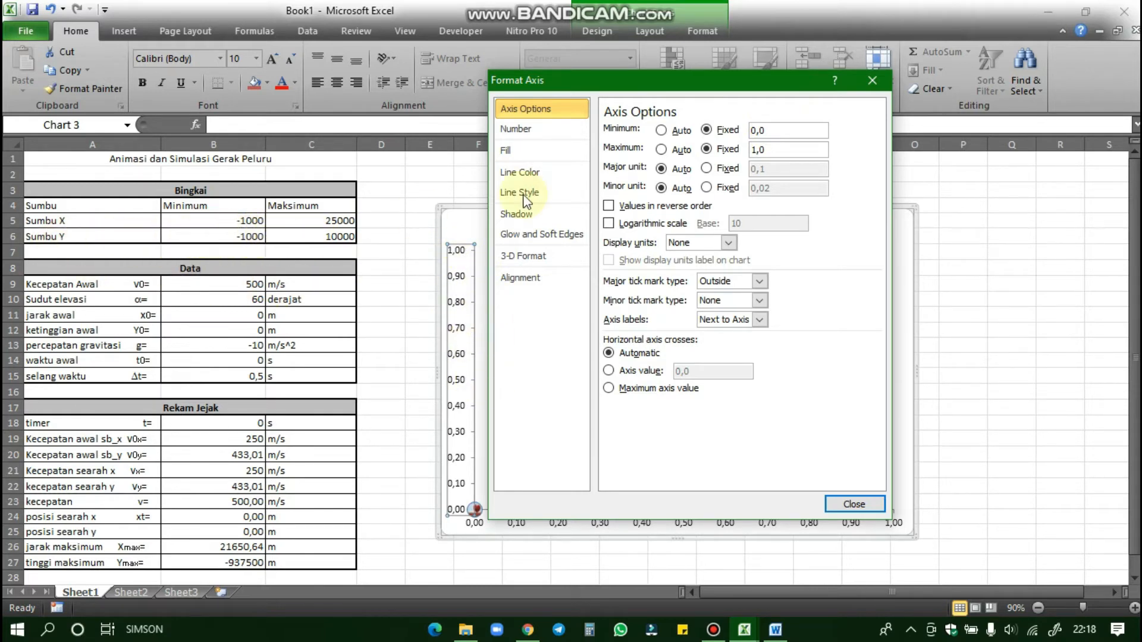
pyautogui.moveTo(779, 130); pyautogui.dragTo(750, 131)
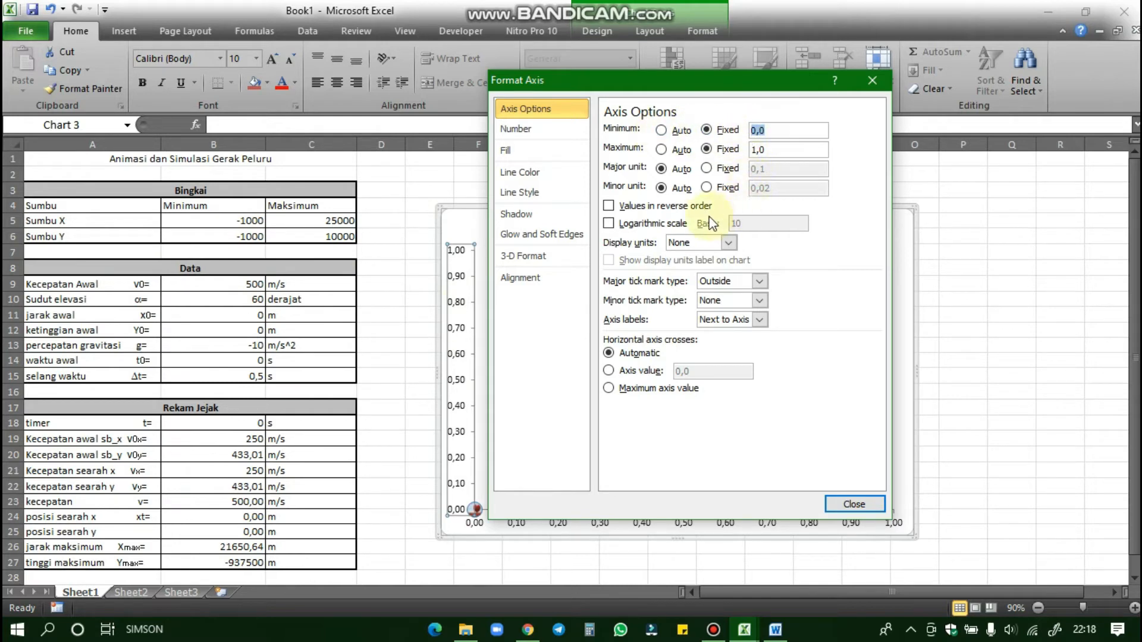
pyautogui.write('-1000')
pyautogui.click(769, 148)
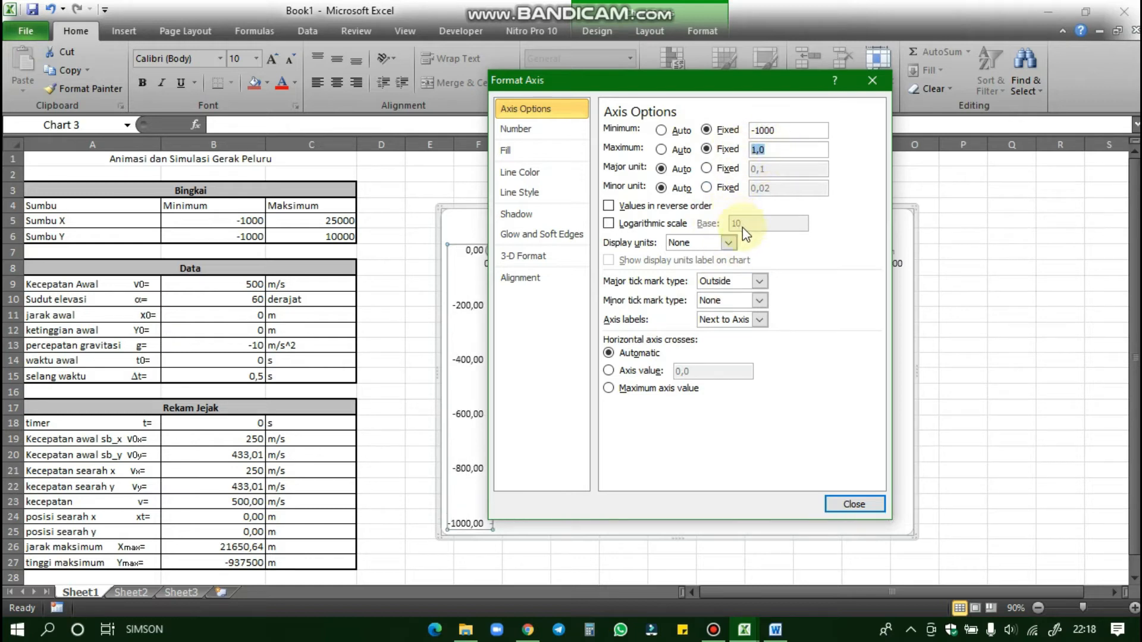
pyautogui.write('10000')
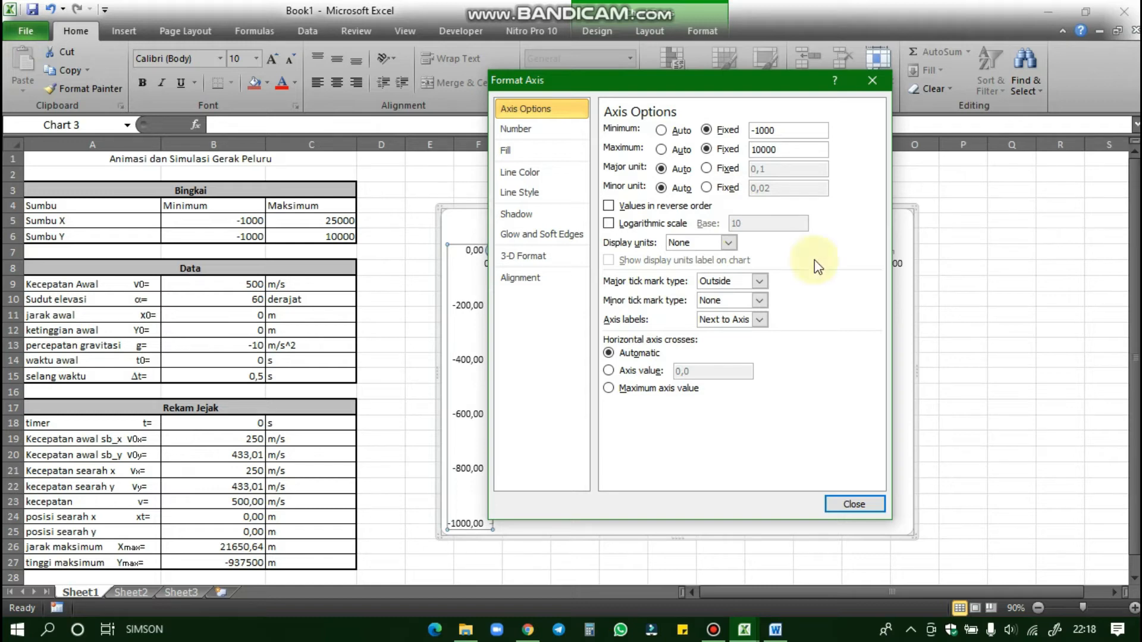
pyautogui.click(850, 505)
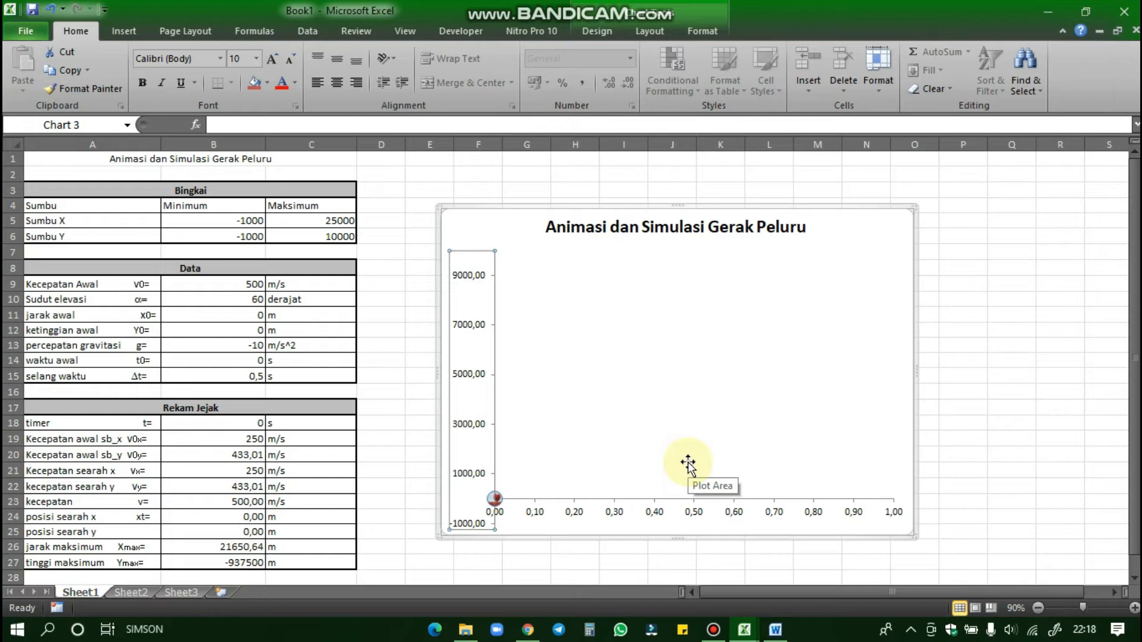
# Set a fixed major unit of 1000 on the chart's vertical axis
pyautogui.rightClick(464, 326)
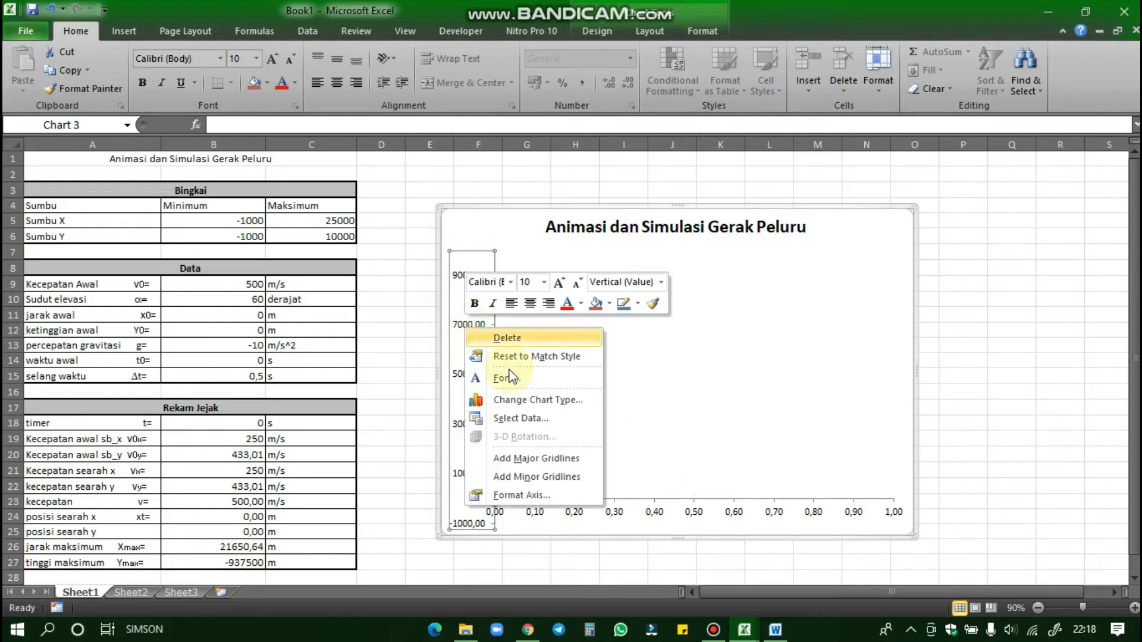
pyautogui.click(522, 495)
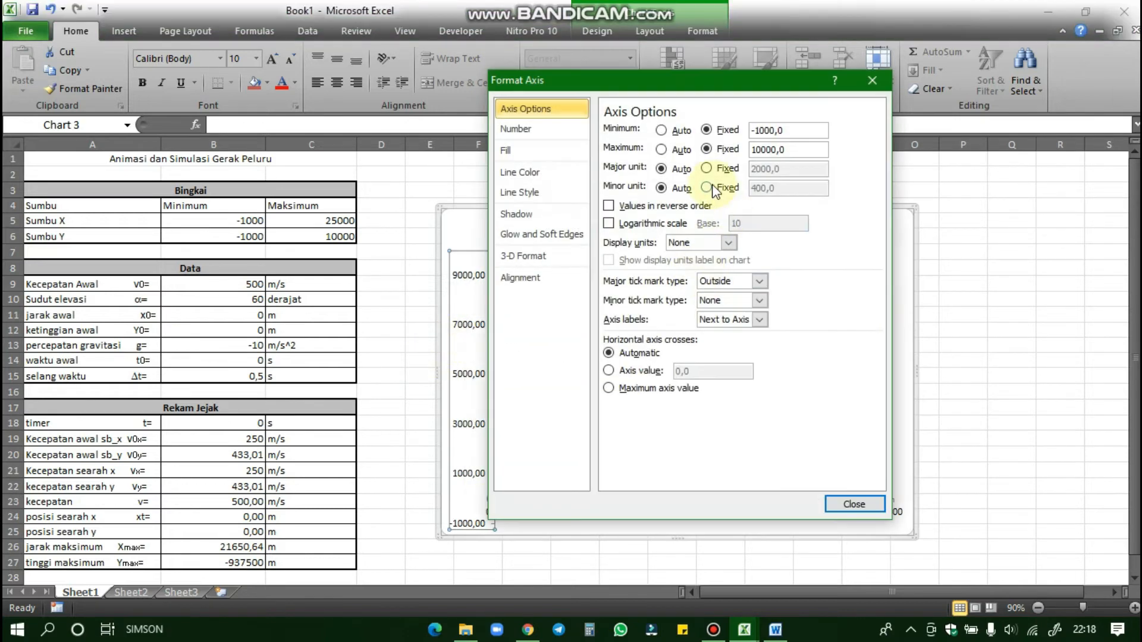
pyautogui.click(706, 168)
pyautogui.click(754, 169)
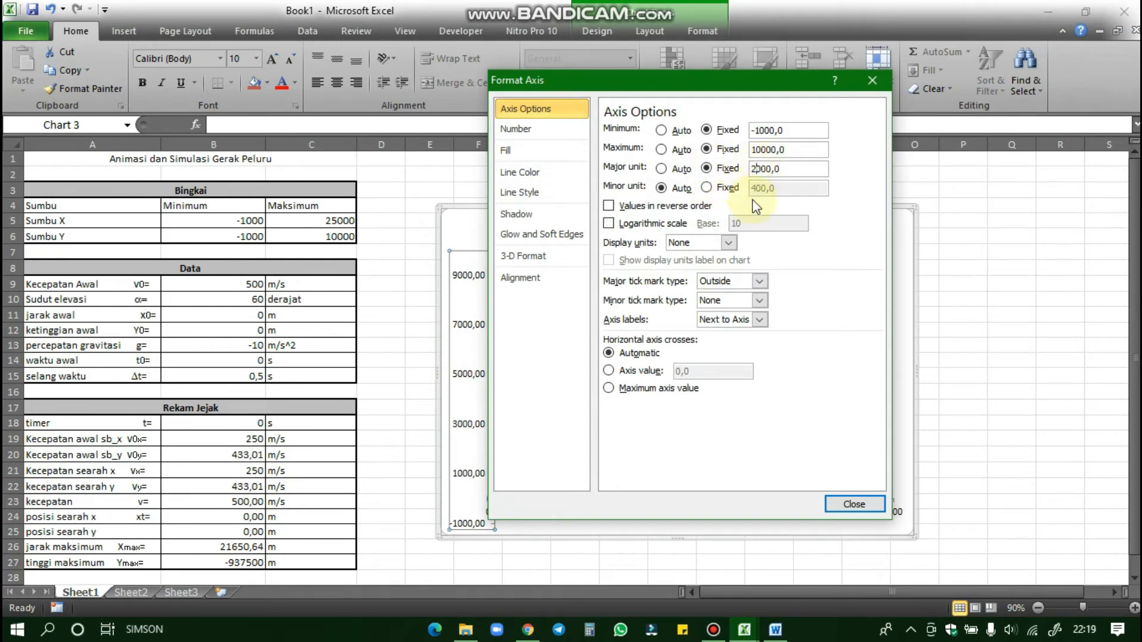
pyautogui.press('BackSpace')
pyautogui.write('1')
pyautogui.click(854, 505)
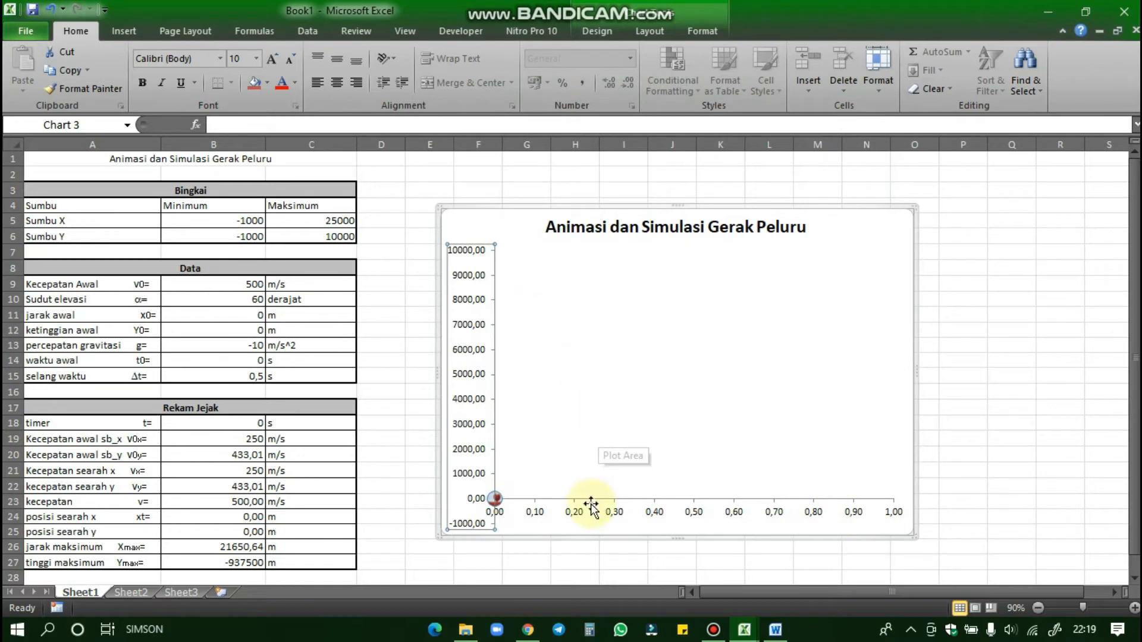
pyautogui.click(576, 518)
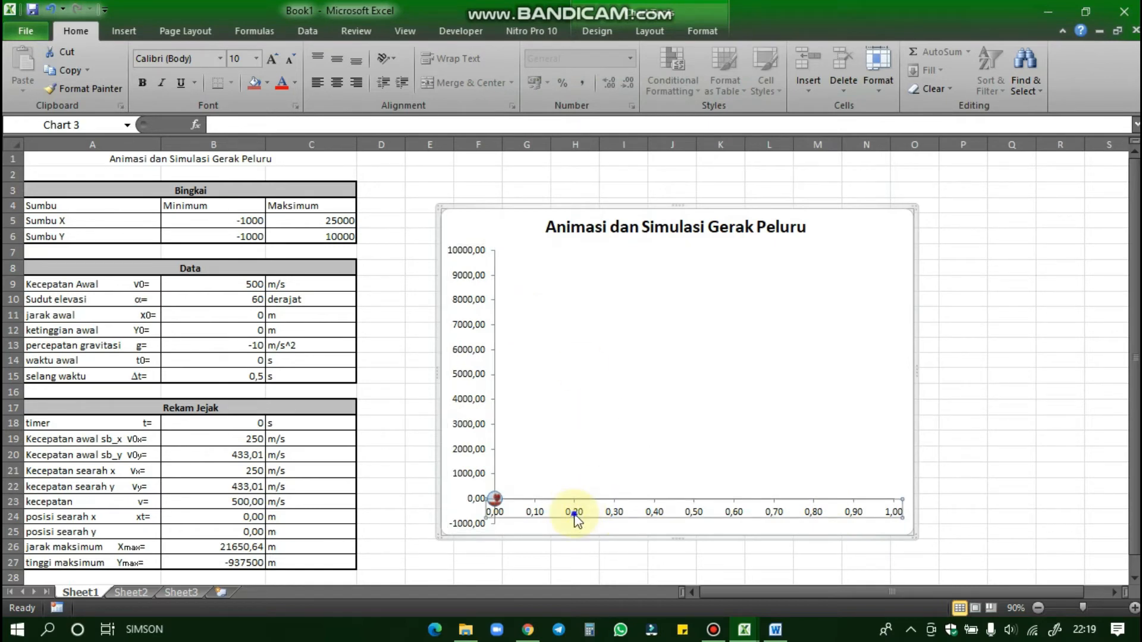
pyautogui.rightClick(576, 520)
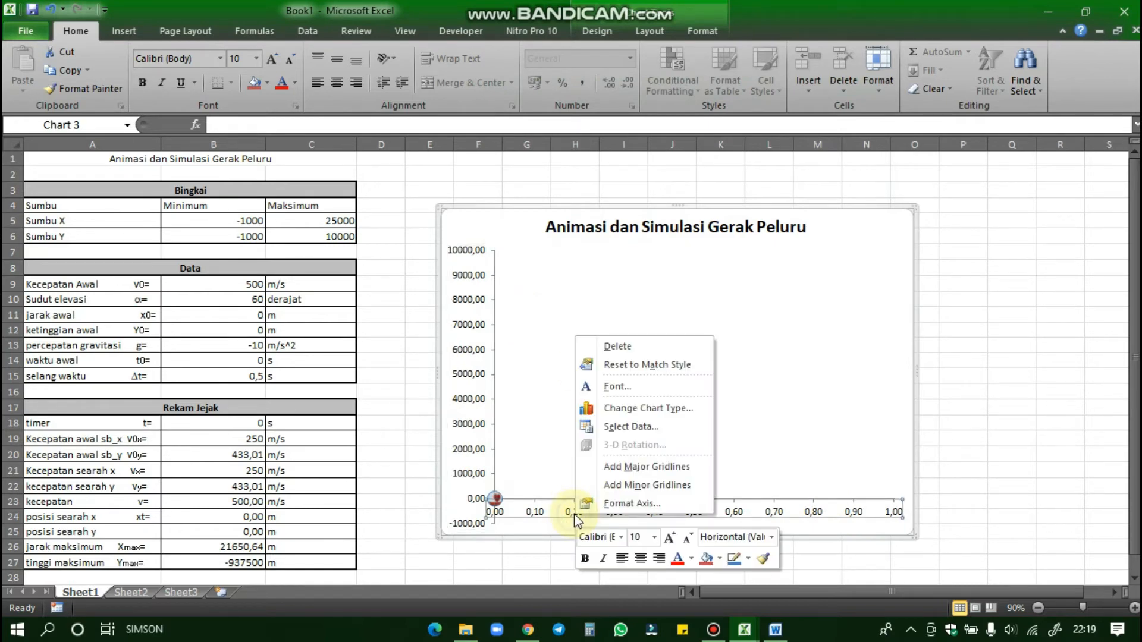
pyautogui.click(609, 427)
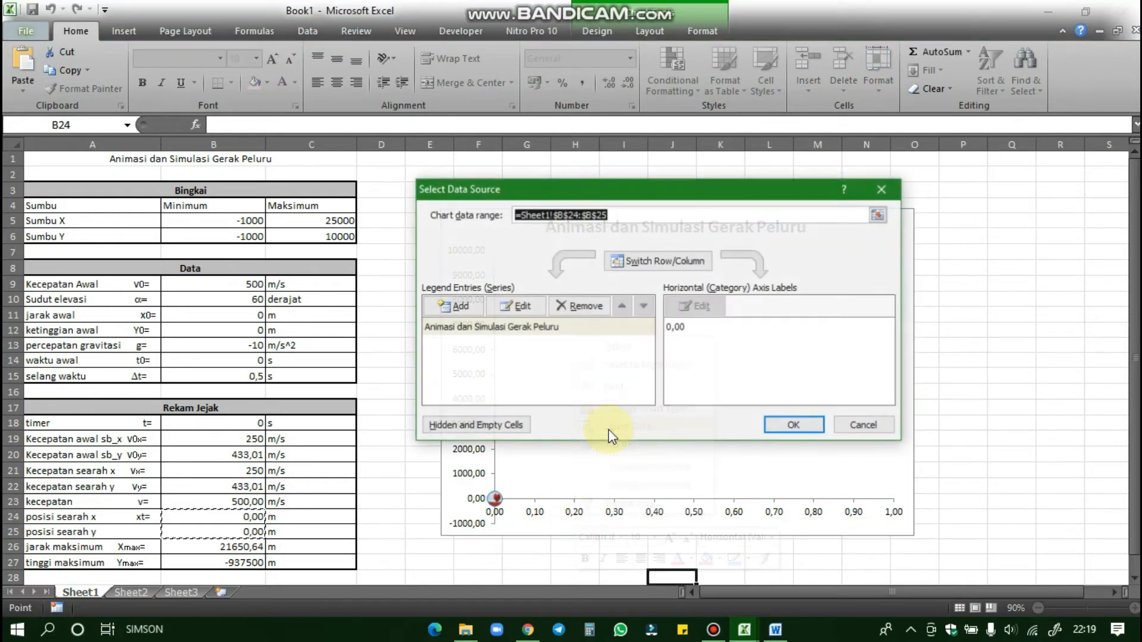
pyautogui.click(872, 434)
# Fix the horizontal axis bounds at a minimum of -1000 and a maximum of 25000, with the major unit on Auto
pyautogui.rightClick(578, 504)
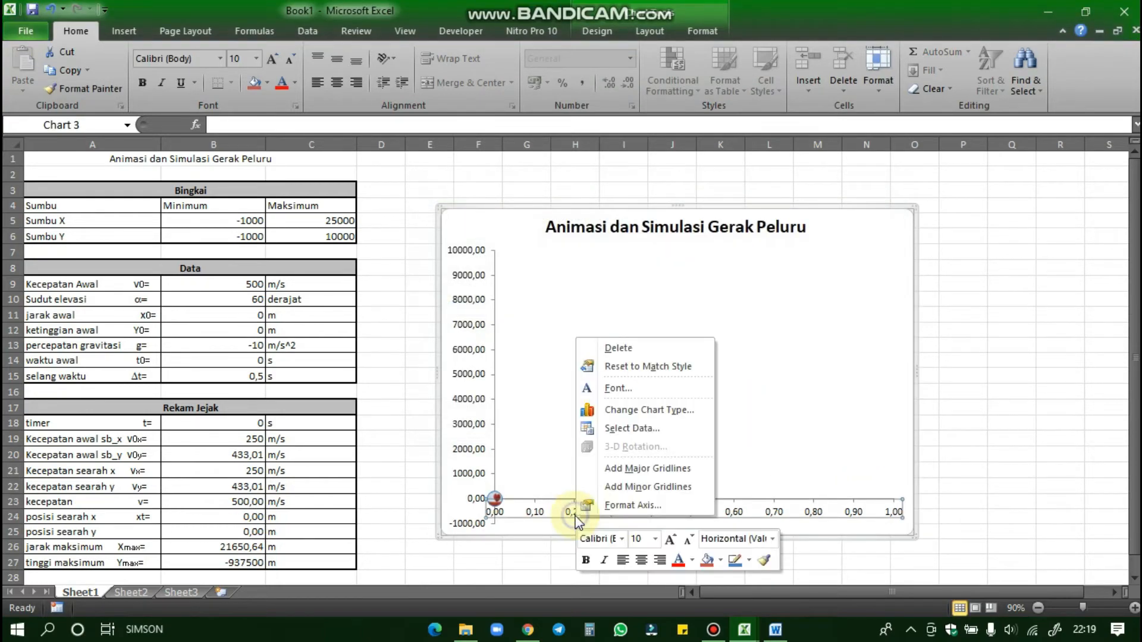
pyautogui.click(631, 504)
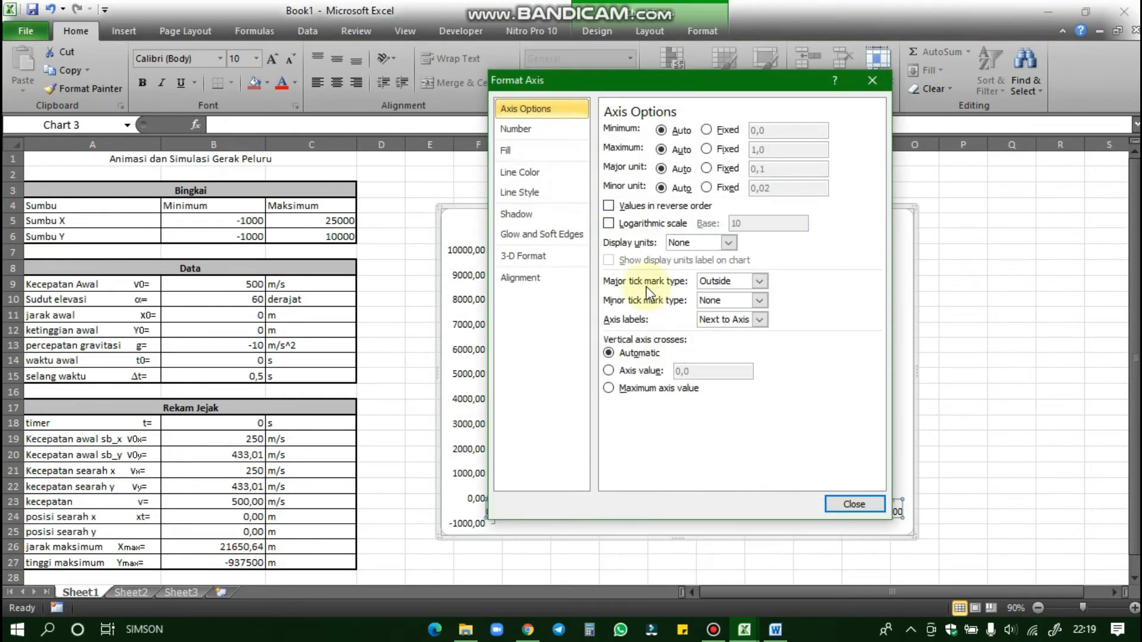
pyautogui.click(718, 132)
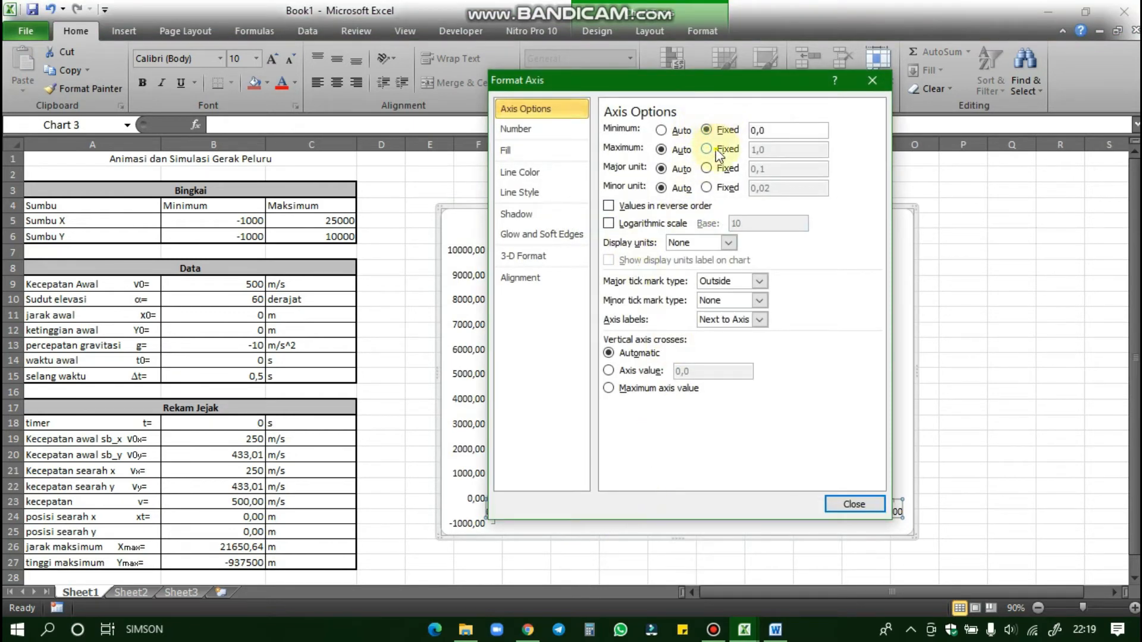
pyautogui.click(716, 150)
pyautogui.click(715, 170)
pyautogui.doubleClick(765, 132)
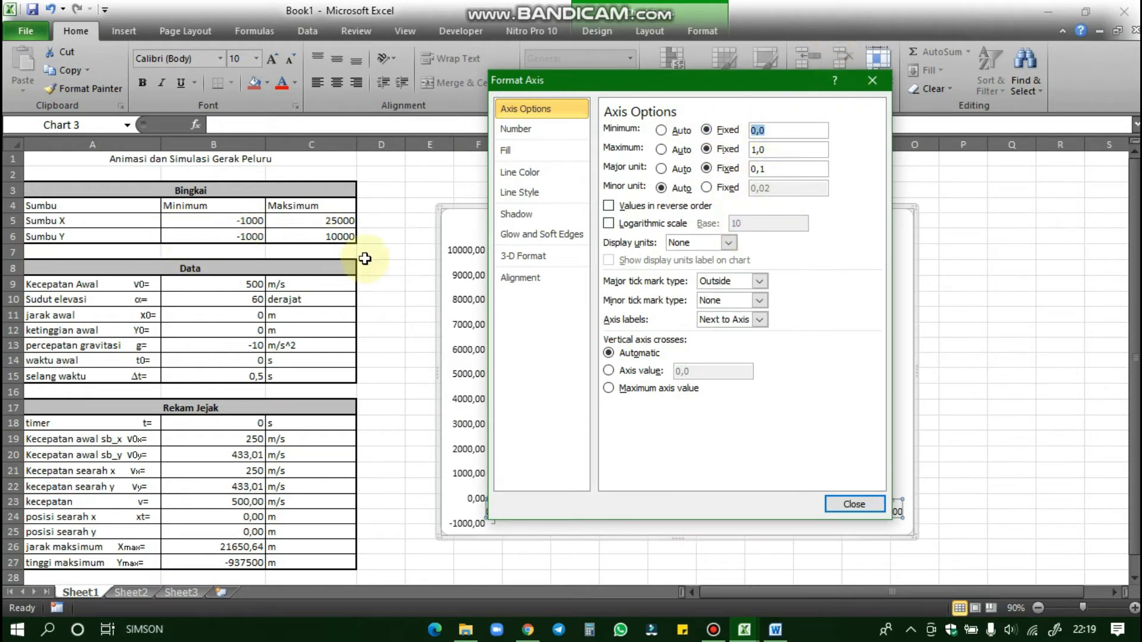
pyautogui.write('-1000')
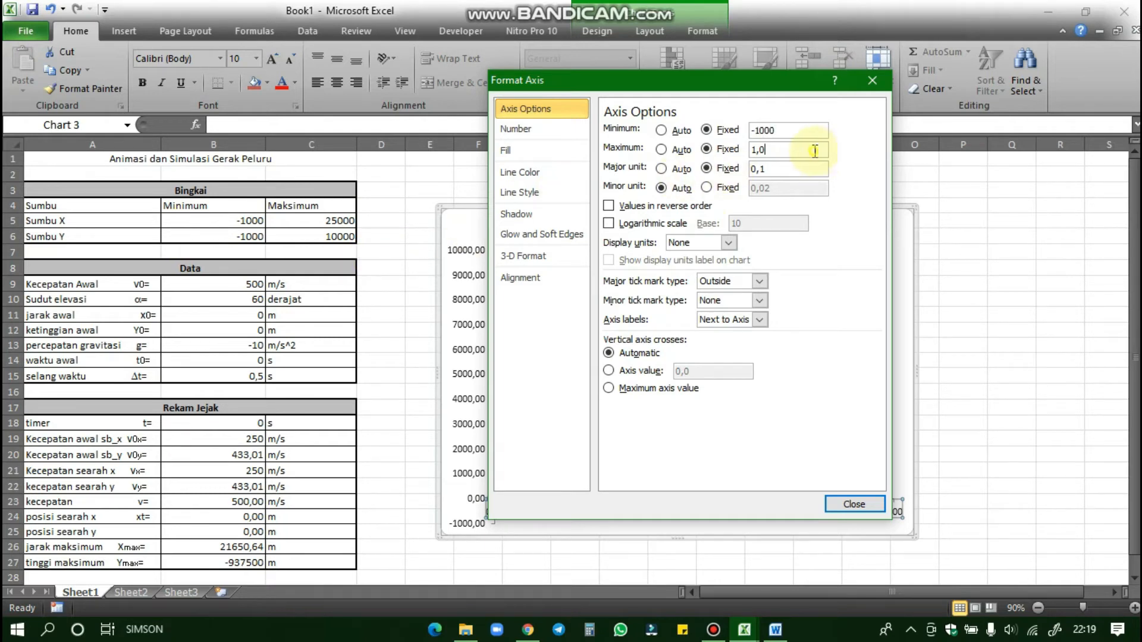
pyautogui.click(720, 153)
pyautogui.write('25000')
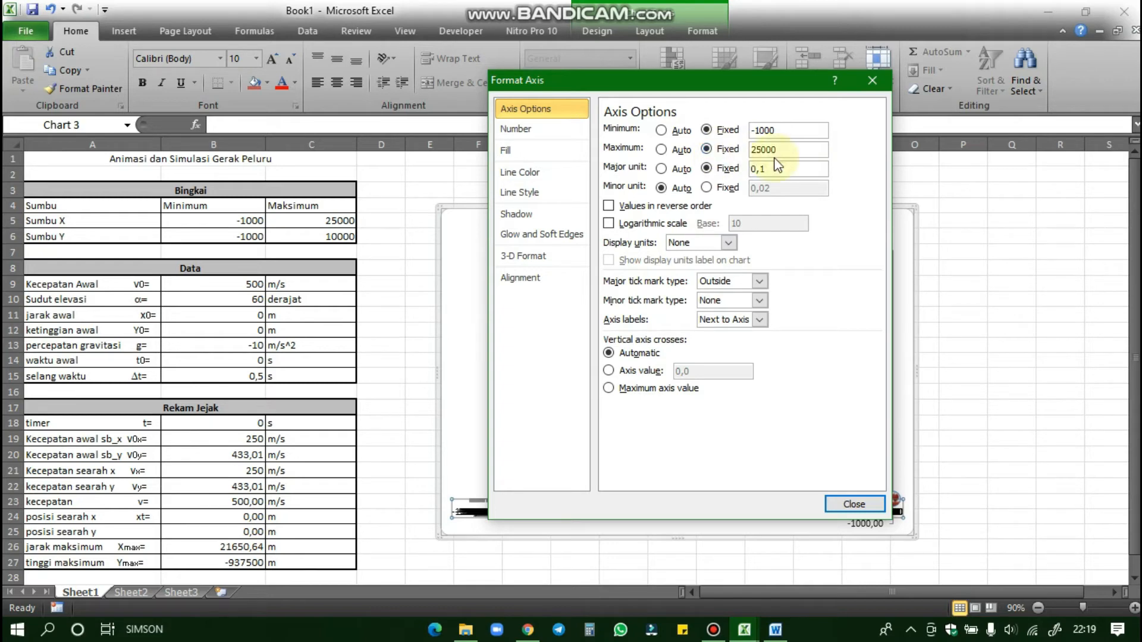
pyautogui.click(738, 169)
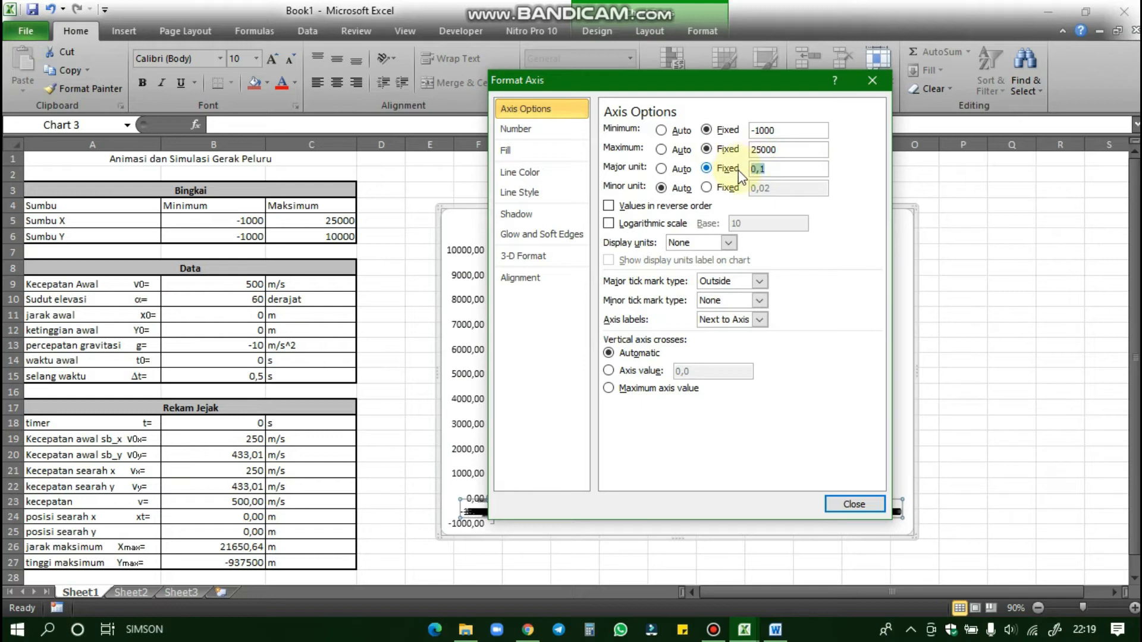
pyautogui.click(678, 169)
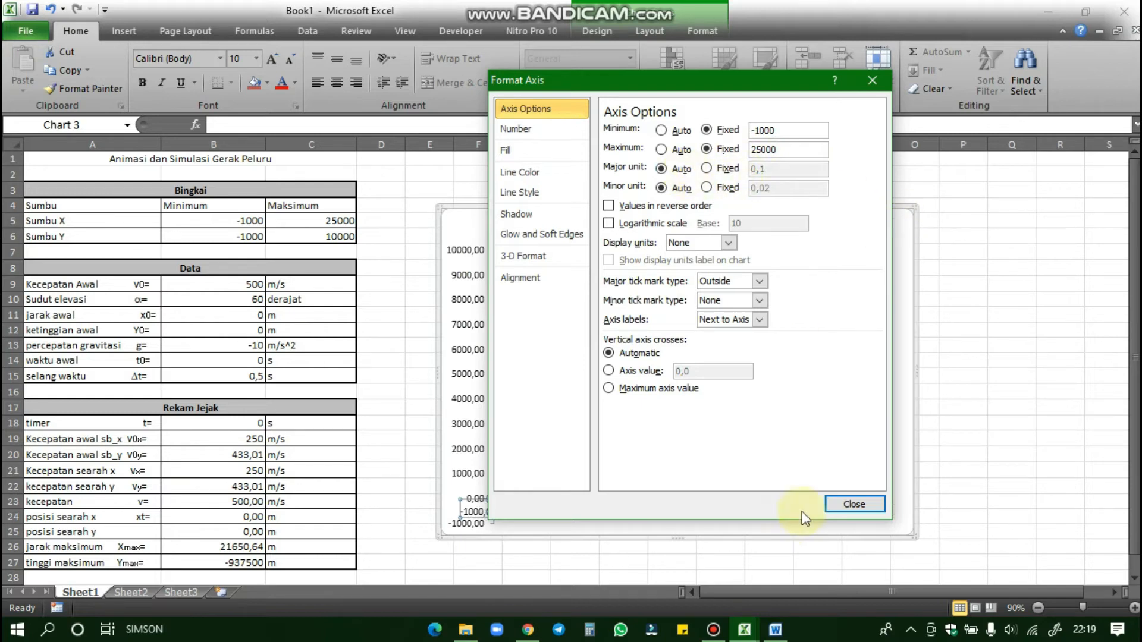
pyautogui.click(846, 504)
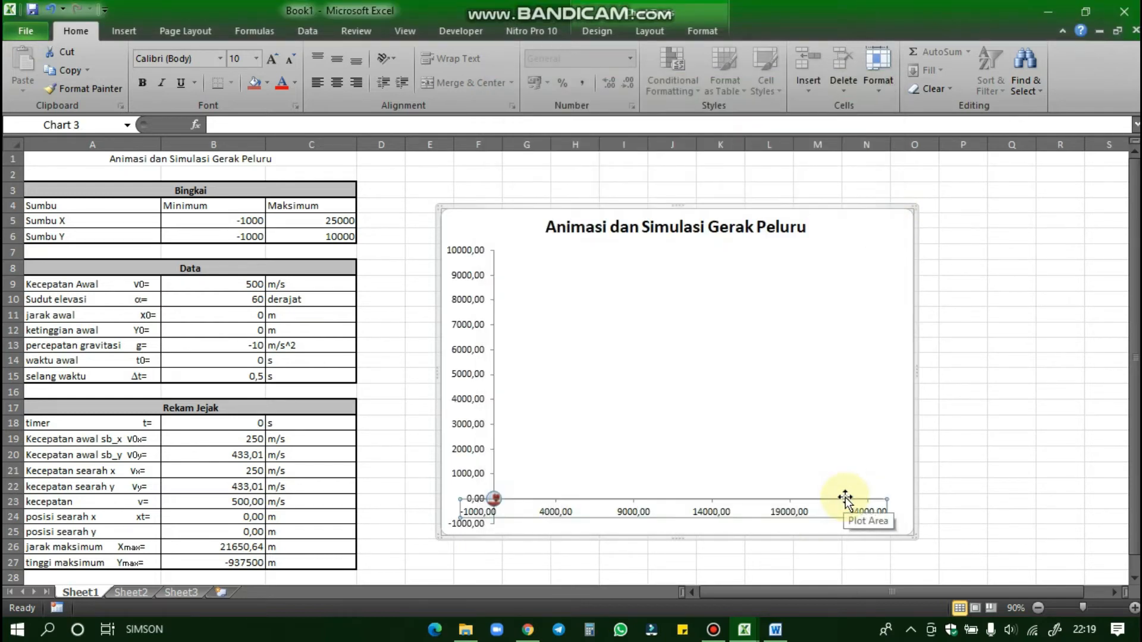
# Shrink the chart so it ends at about column M and row 16, and deselect it
pyautogui.scroll(-1, 951, 386)
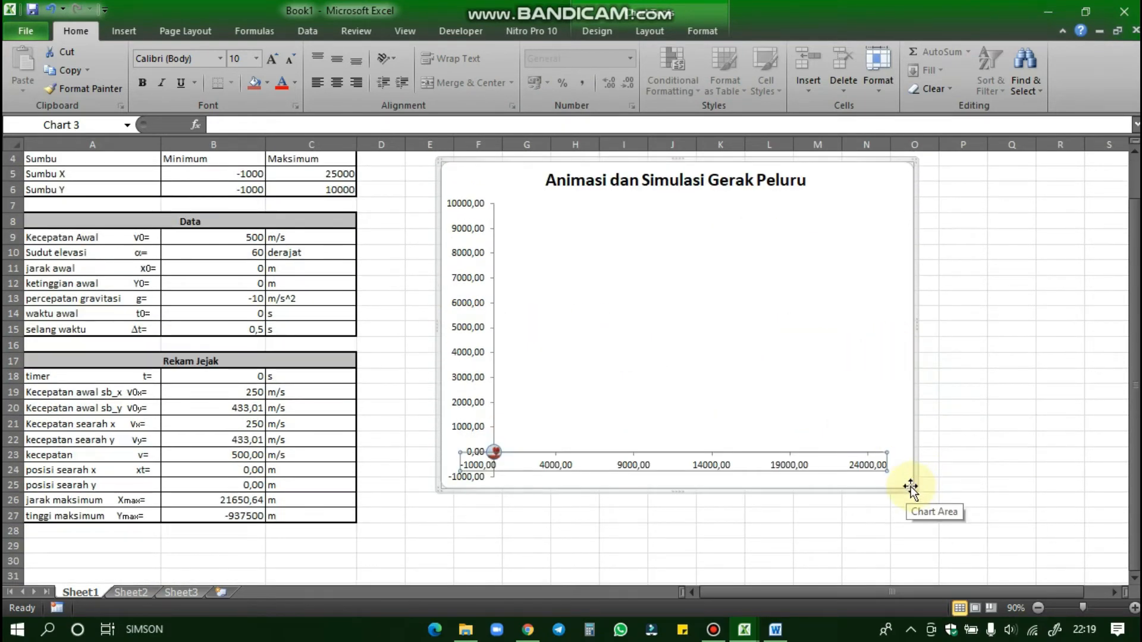
pyautogui.moveTo(916, 488); pyautogui.dragTo(841, 345)
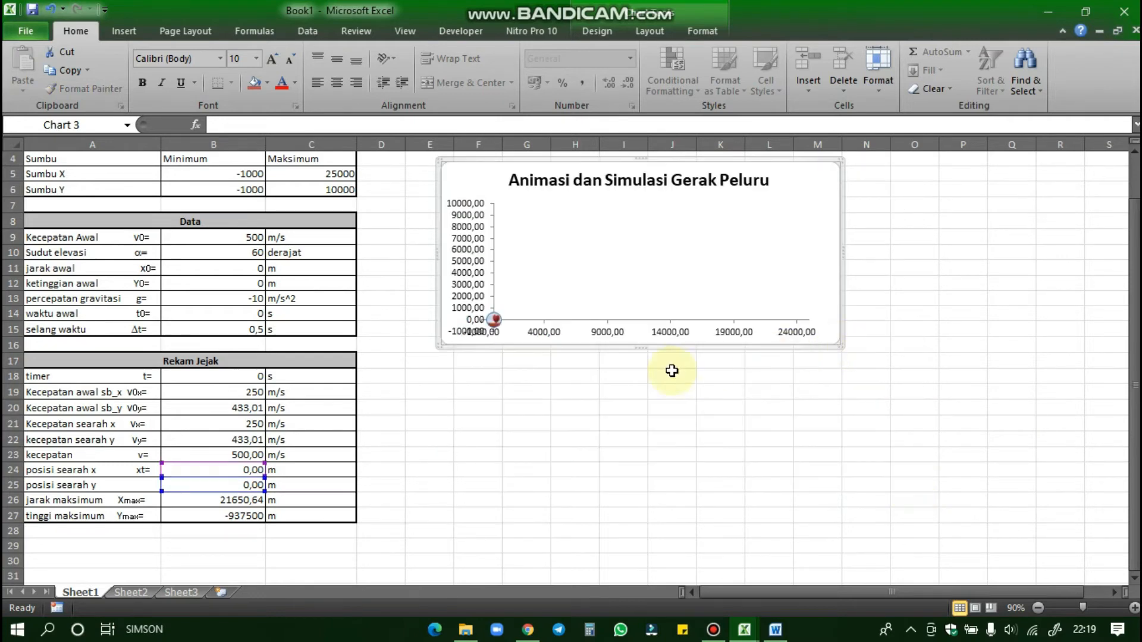
pyautogui.moveTo(501, 334)
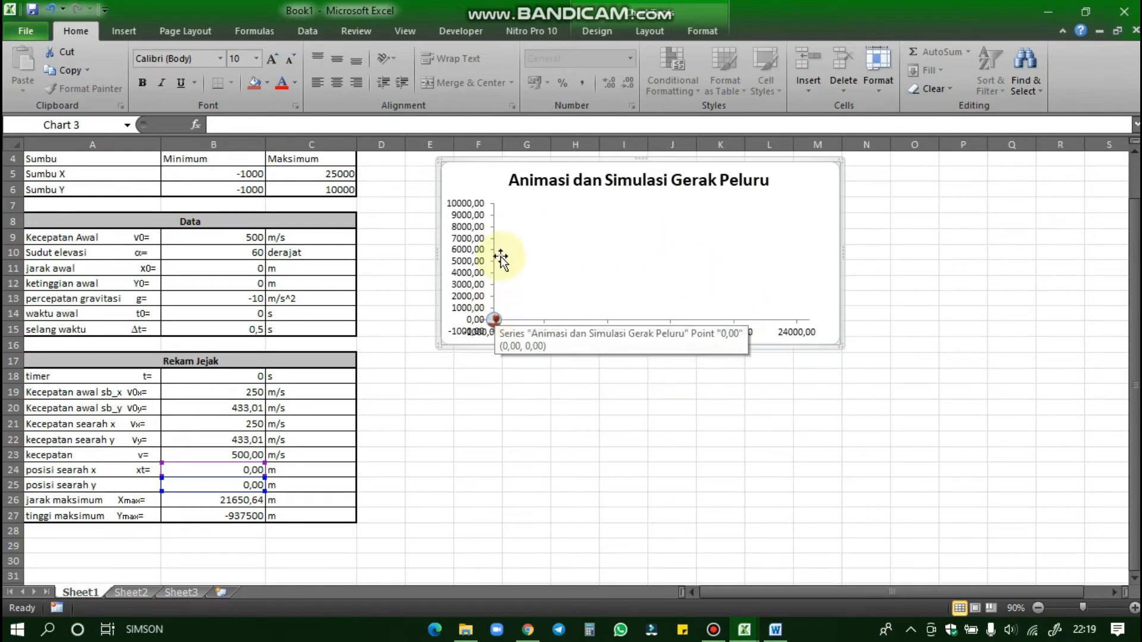
pyautogui.click(448, 382)
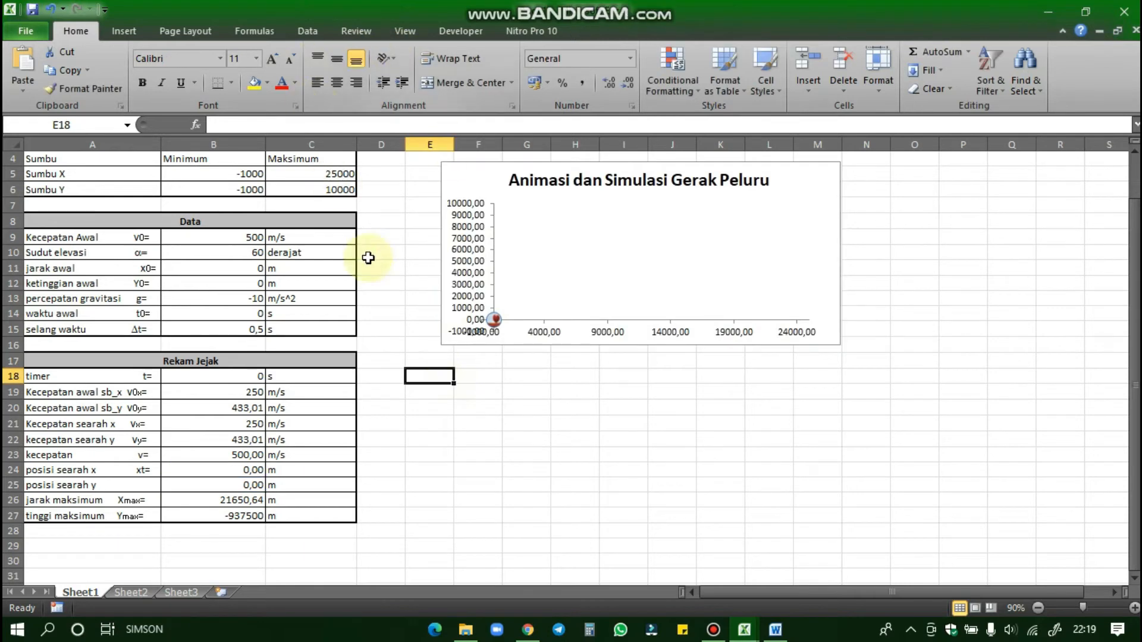
# Insert an ActiveX command button below the chart, spanning about columns E to G and rows 18 to 22
pyautogui.click(473, 36)
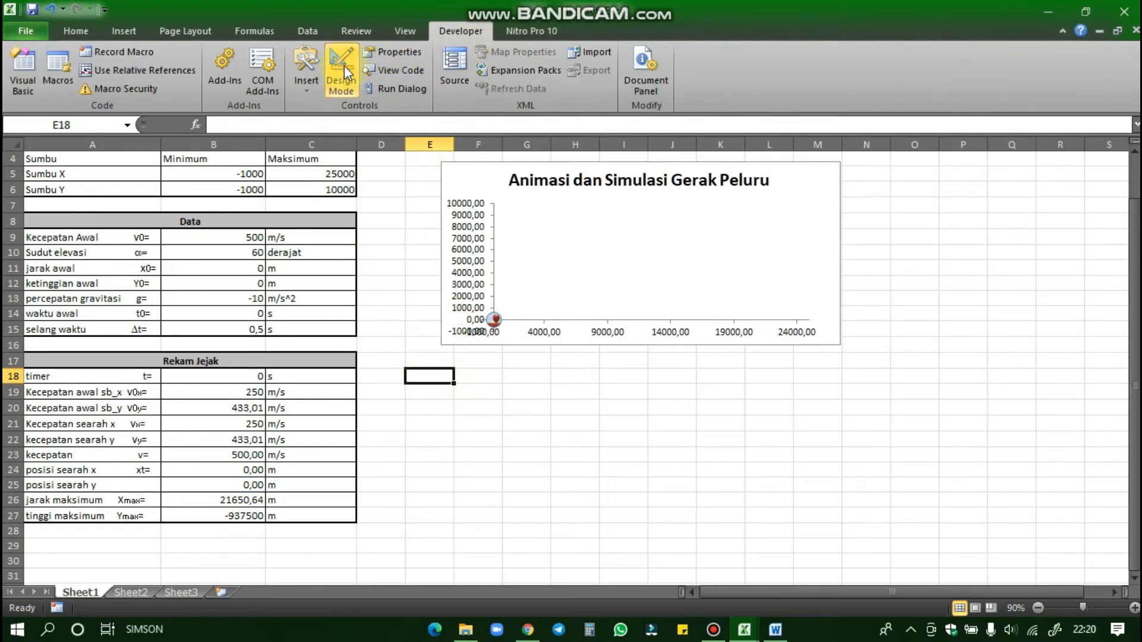
pyautogui.click(341, 88)
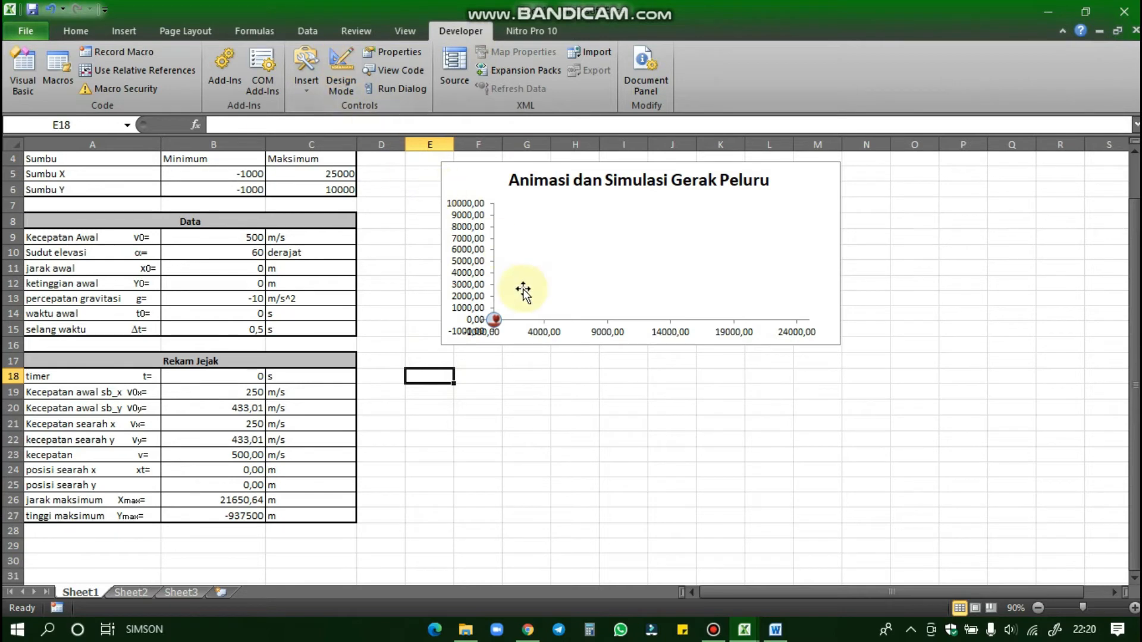
pyautogui.click(307, 83)
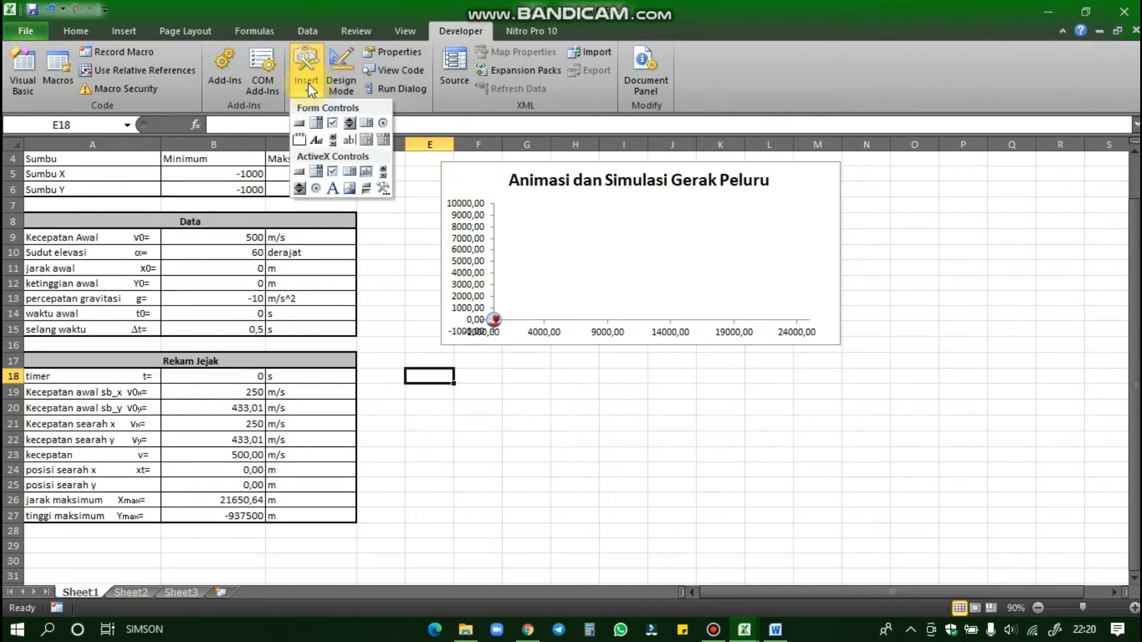
pyautogui.click(301, 173)
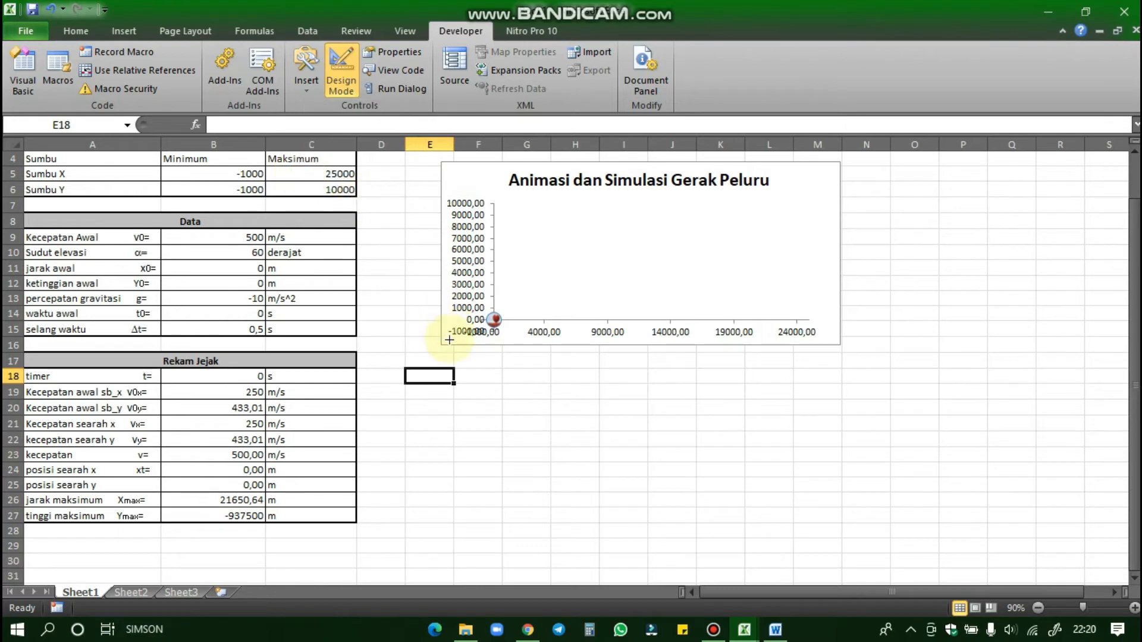
pyautogui.moveTo(425, 381); pyautogui.dragTo(499, 436)
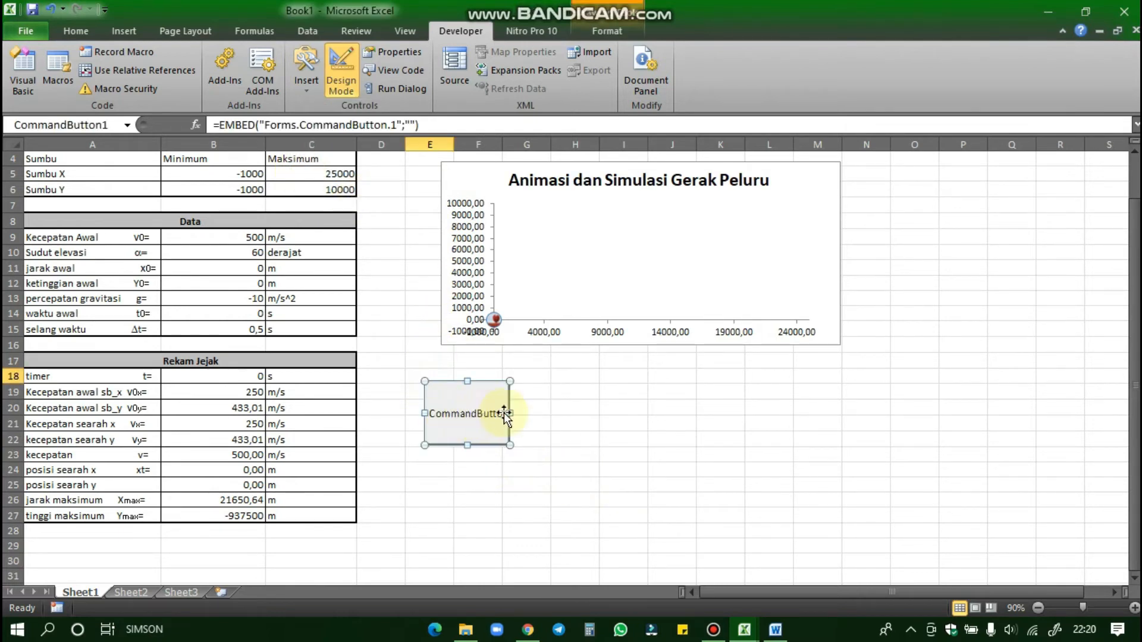
# Rename the new command button's Name property to tembak
pyautogui.rightClick(466, 406)
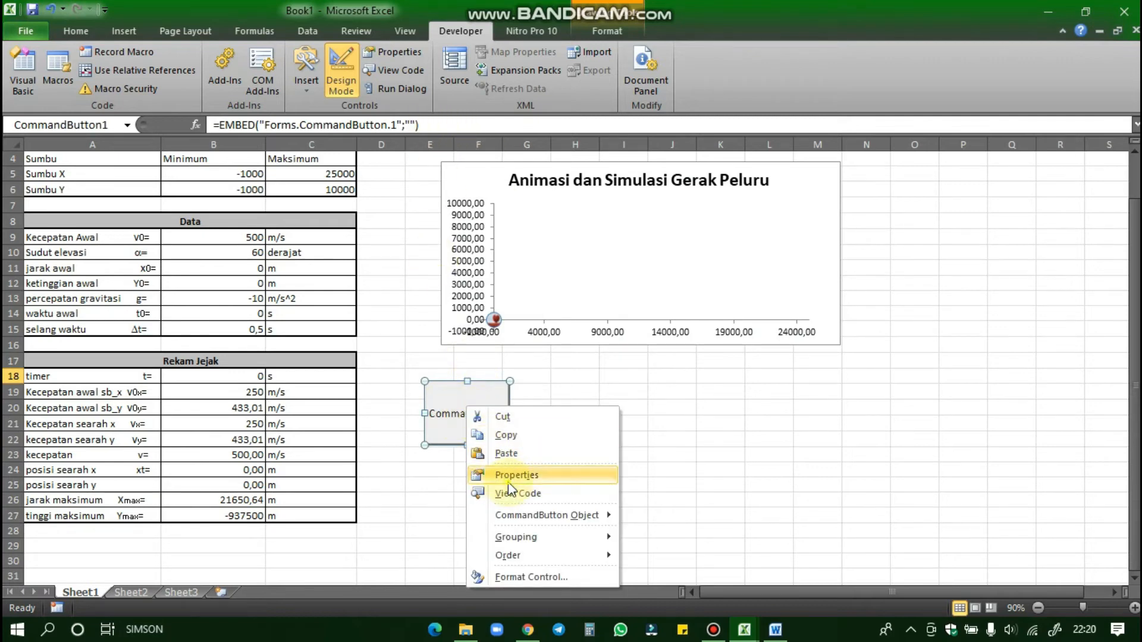
pyautogui.click(509, 482)
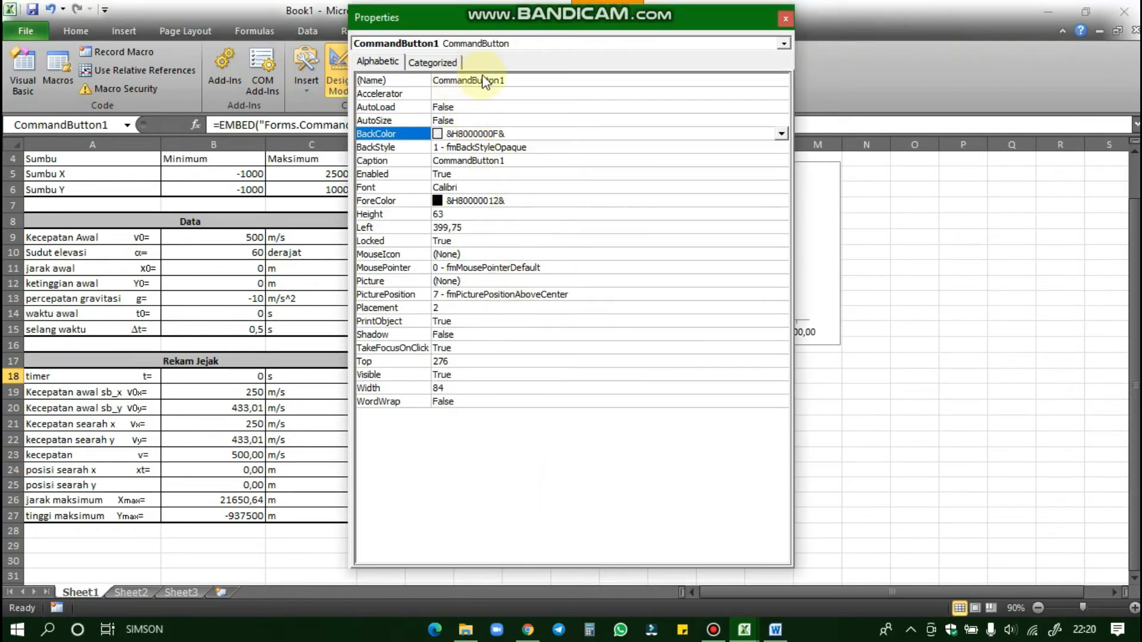
pyautogui.click(519, 81)
pyautogui.doubleClick(507, 81)
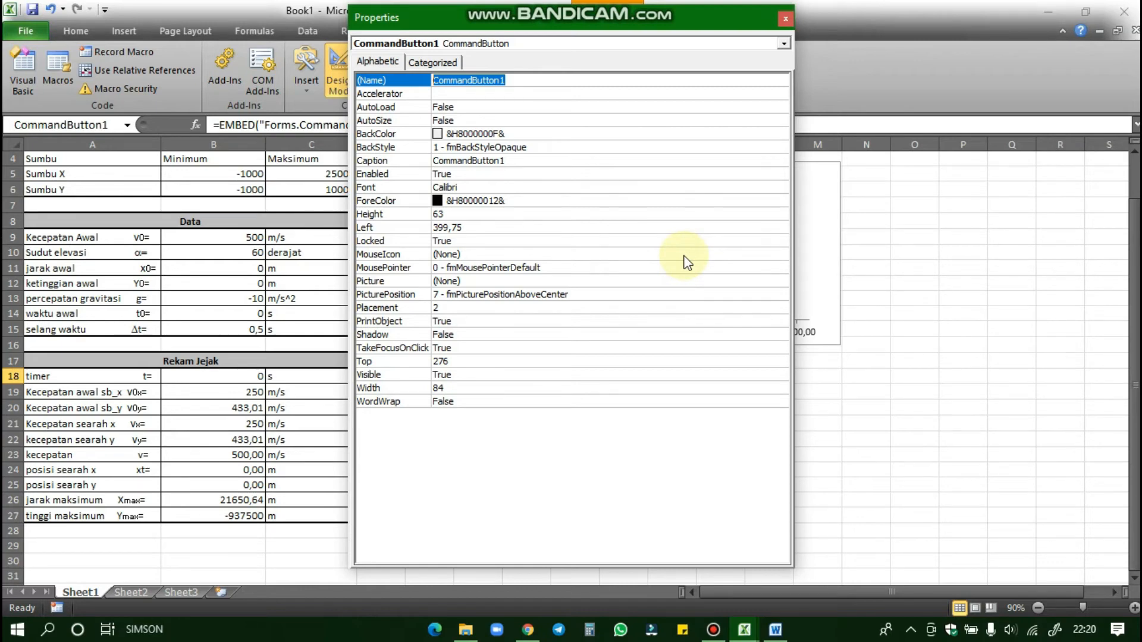
pyautogui.write('tembak')
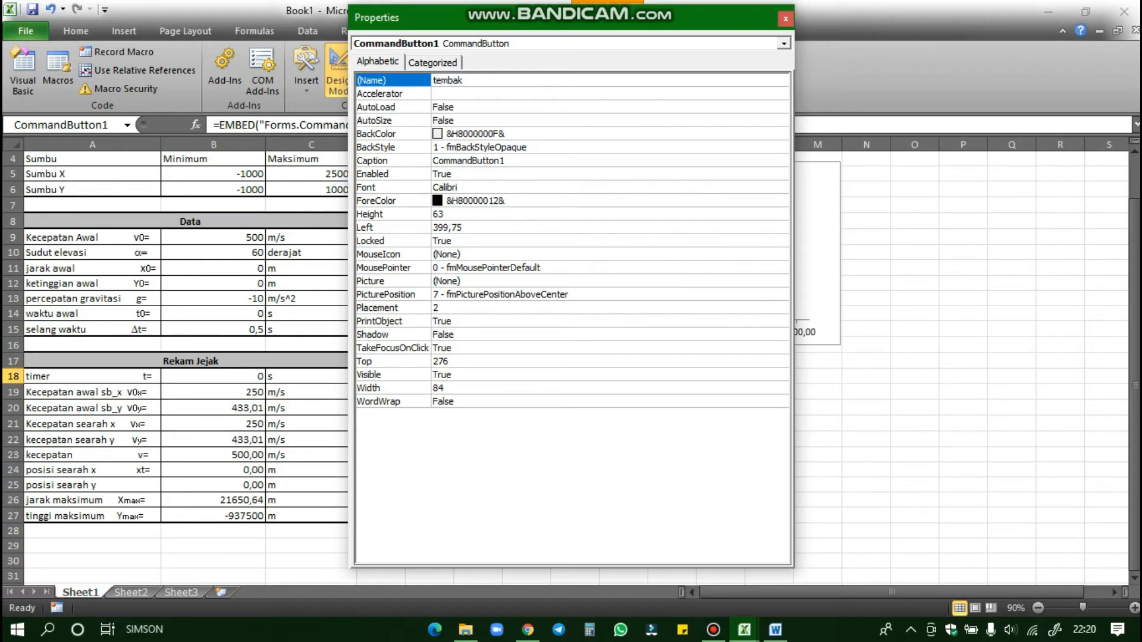
pyautogui.hotkey('shift', 'Left')
pyautogui.hotkey('shift', 'Left')
pyautogui.hotkey('shift', 'Left')
pyautogui.write('=B20-B13*B18')
pyautogui.press('BackSpace')
pyautogui.press('BackSpace')
pyautogui.press('BackSpace')
pyautogui.press('BackSpace')
pyautogui.press('BackSpace')
pyautogui.press('BackSpace')
pyautogui.press('BackSpace')
pyautogui.write('t')
pyautogui.hotkey('shift', 'Left')
pyautogui.hotkey('shift', 'Left')
pyautogui.hotkey('shift', 'Left')
pyautogui.hotkey('shift', 'Left')
# Set the command button's Caption property to Tembak
pyautogui.click(447, 166)
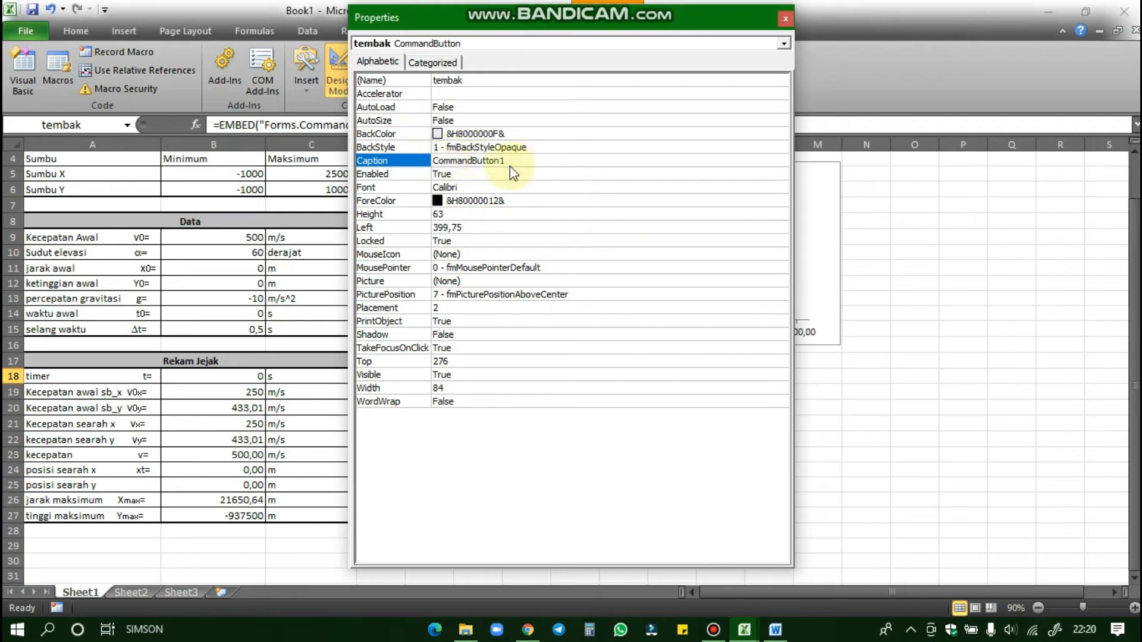
pyautogui.moveTo(510, 161); pyautogui.dragTo(432, 161)
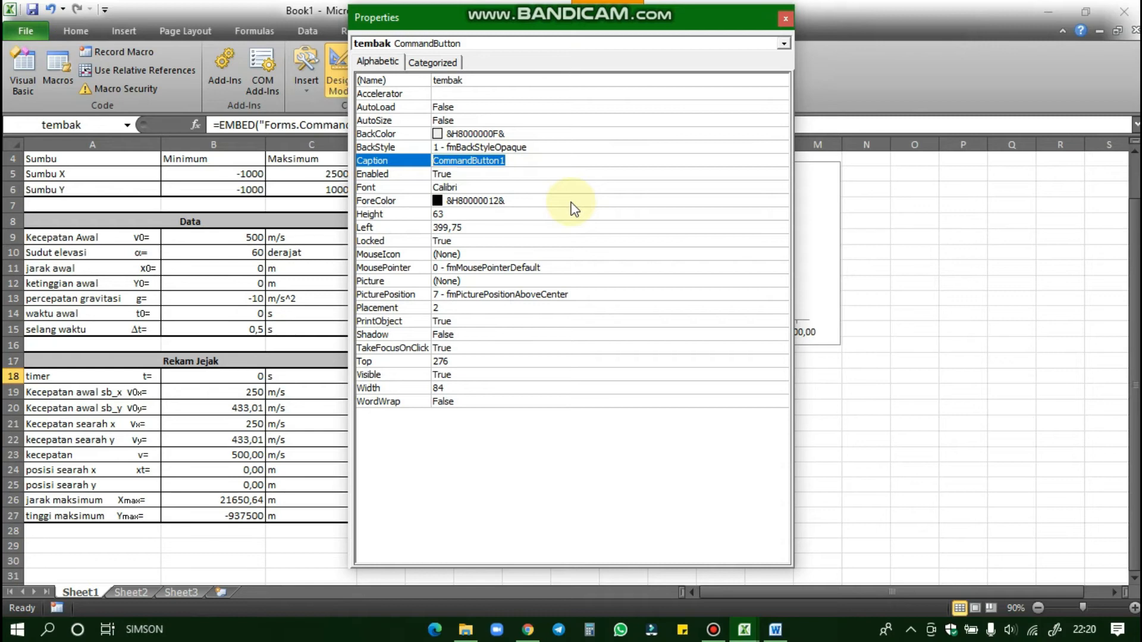
pyautogui.write('V')
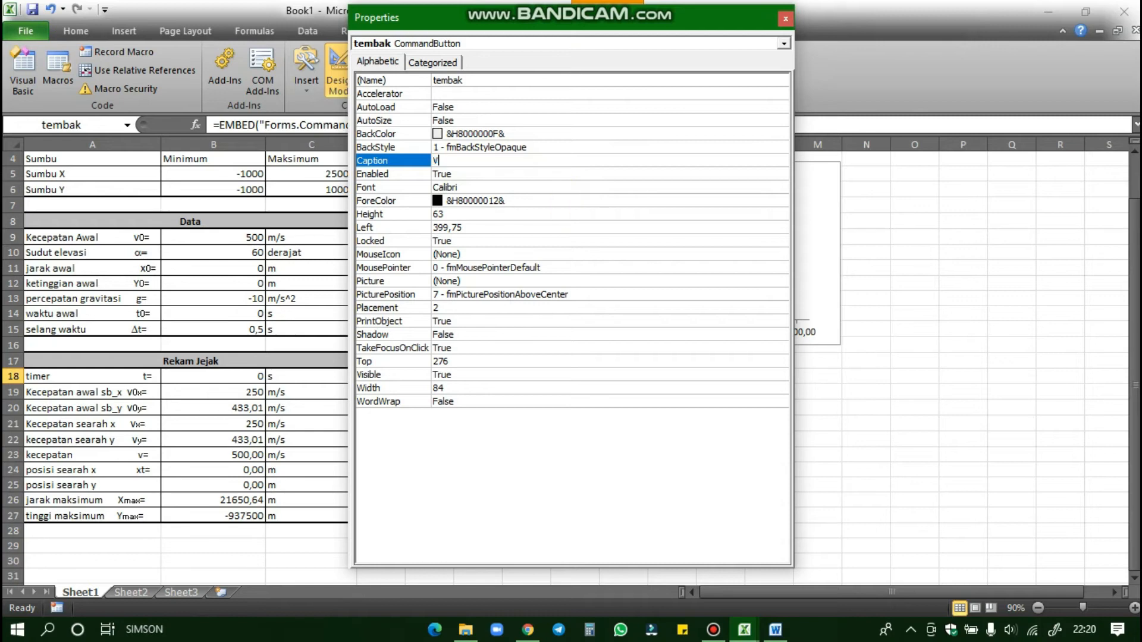
pyautogui.write('tembak')
# Set the command button's BackColor to the system color Active Border, and close its properties
pyautogui.click(613, 132)
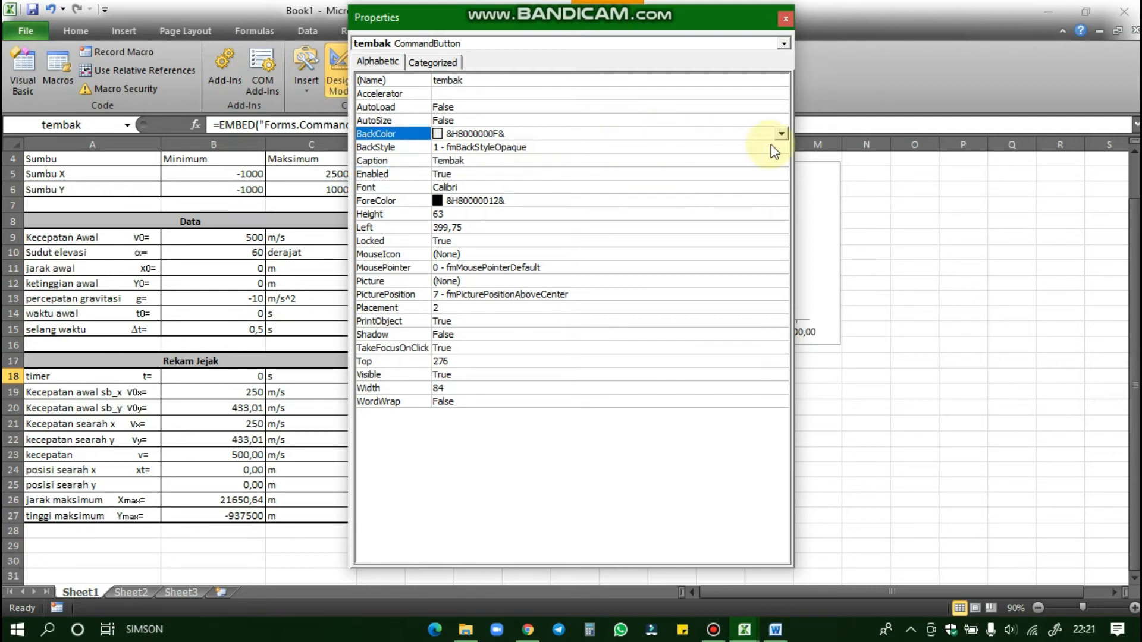
pyautogui.click(781, 134)
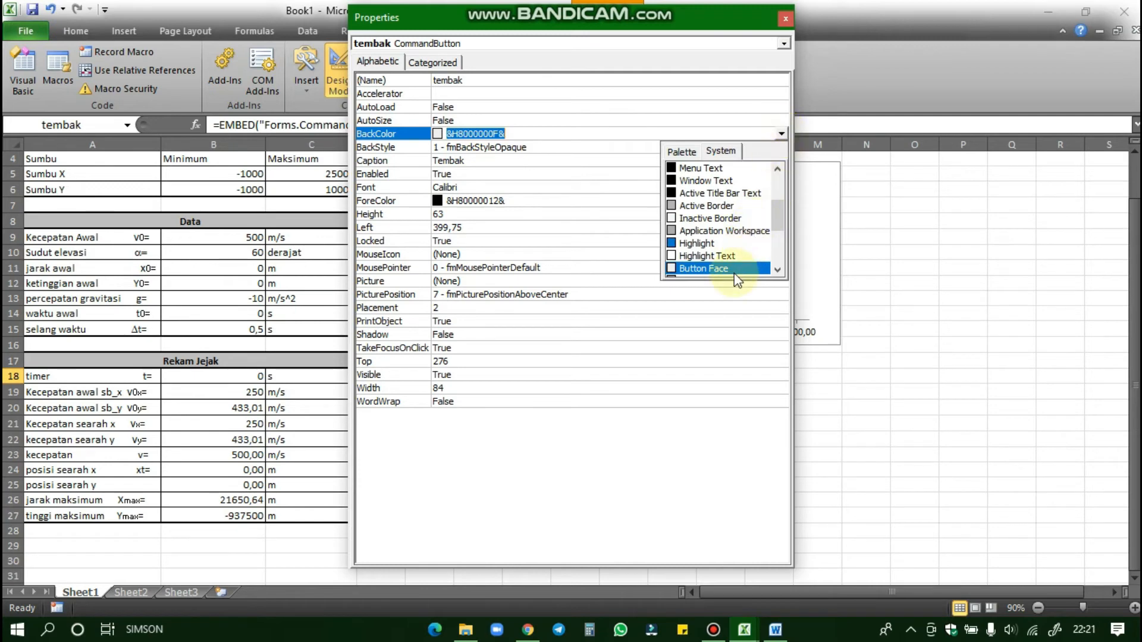
pyautogui.click(705, 206)
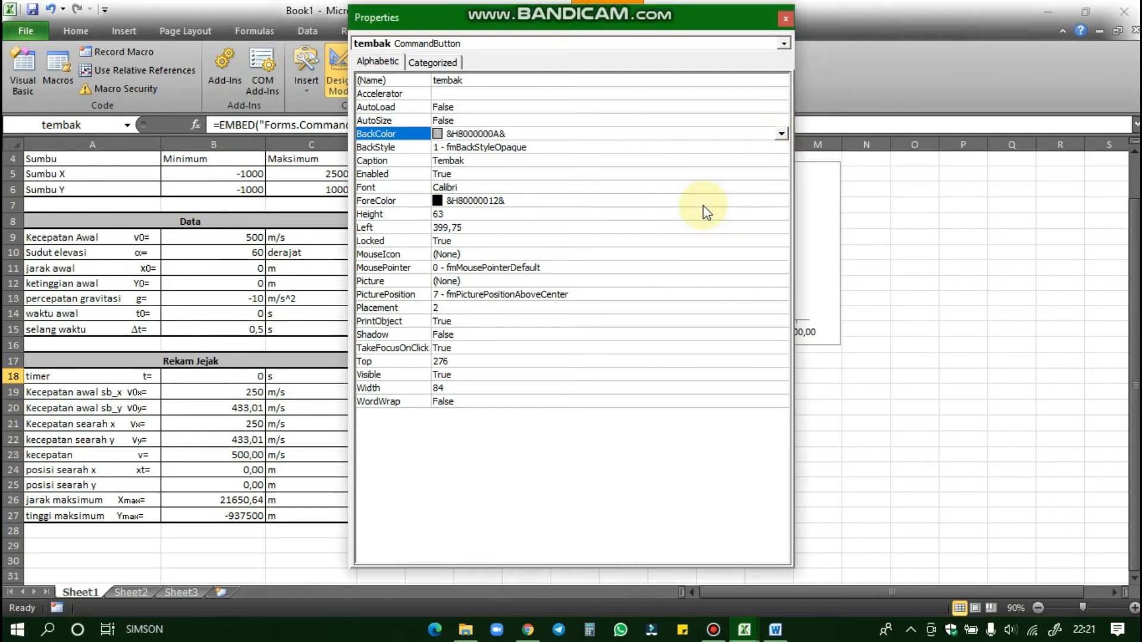
pyautogui.click(786, 21)
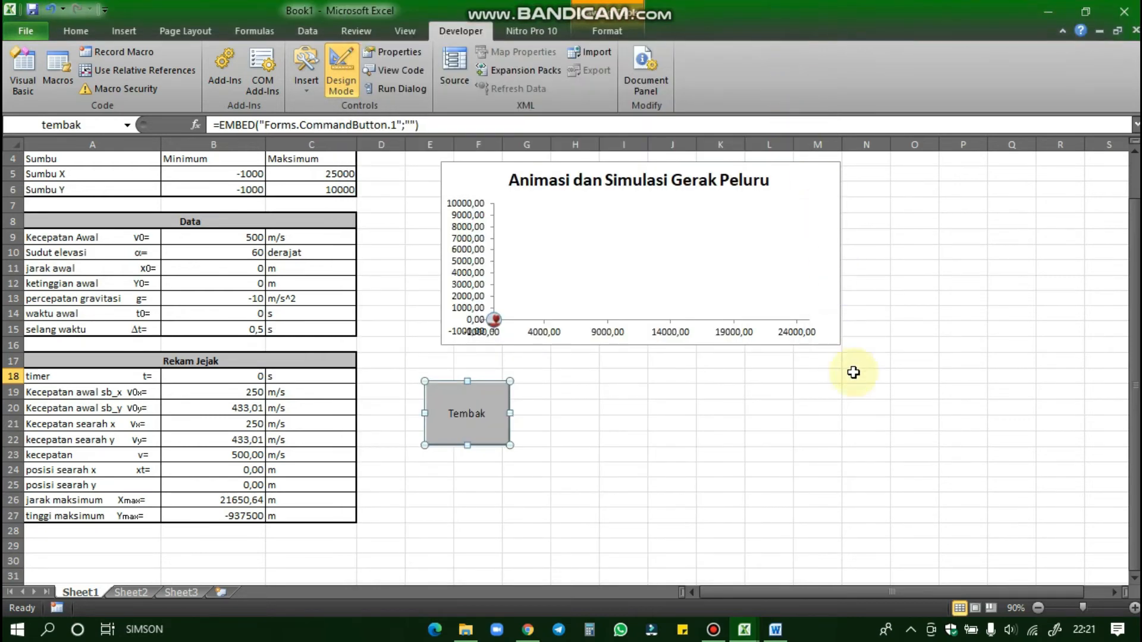
pyautogui.click(837, 392)
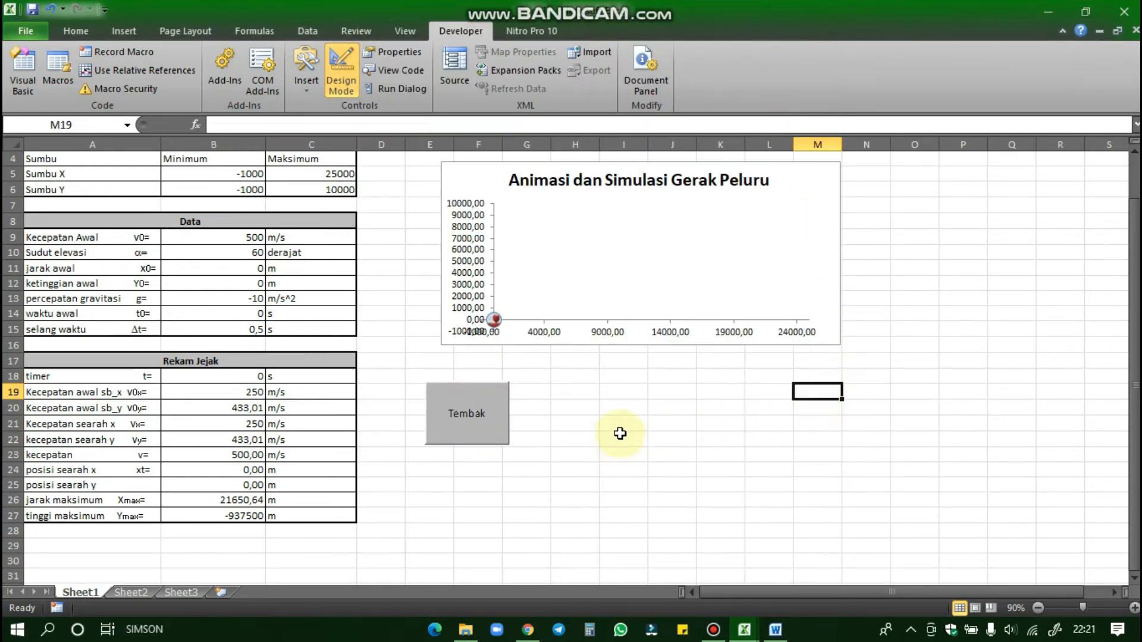
# Open the Tembak button's code and rename its click procedure from Tembak_Click to tembak_Click
pyautogui.click(505, 397)
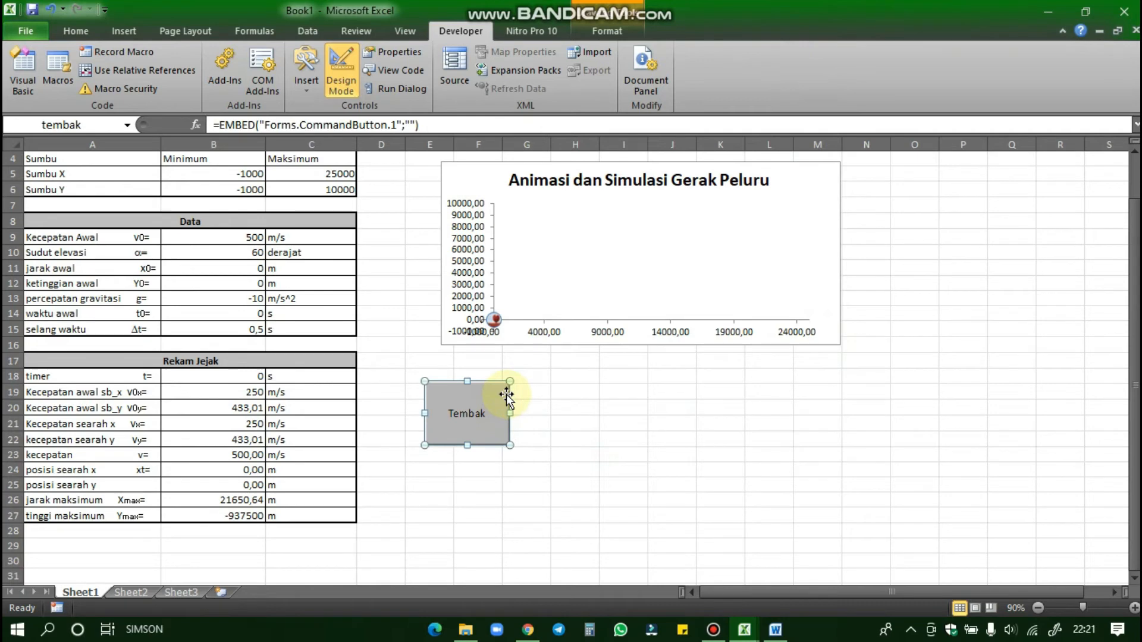
pyautogui.click(404, 71)
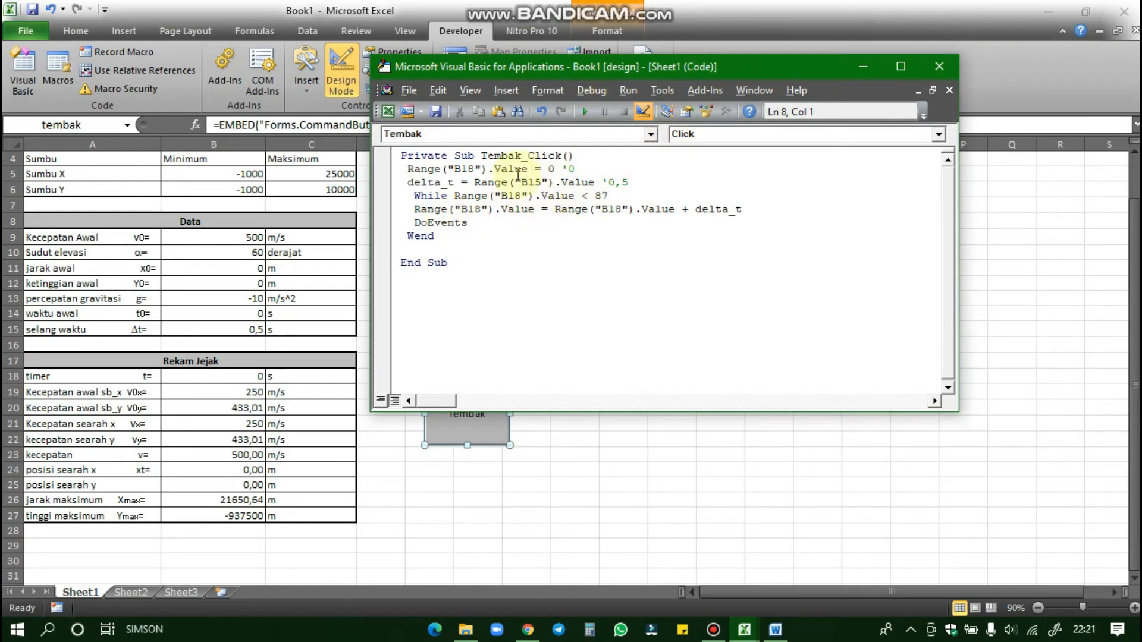
pyautogui.doubleClick(489, 157)
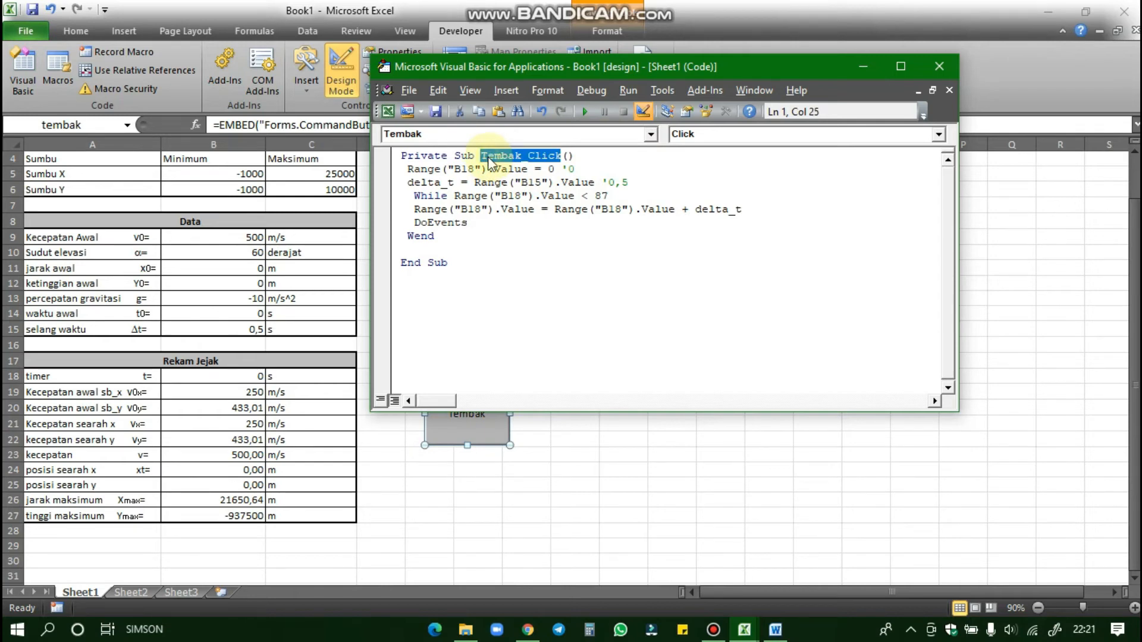
pyautogui.click(488, 160)
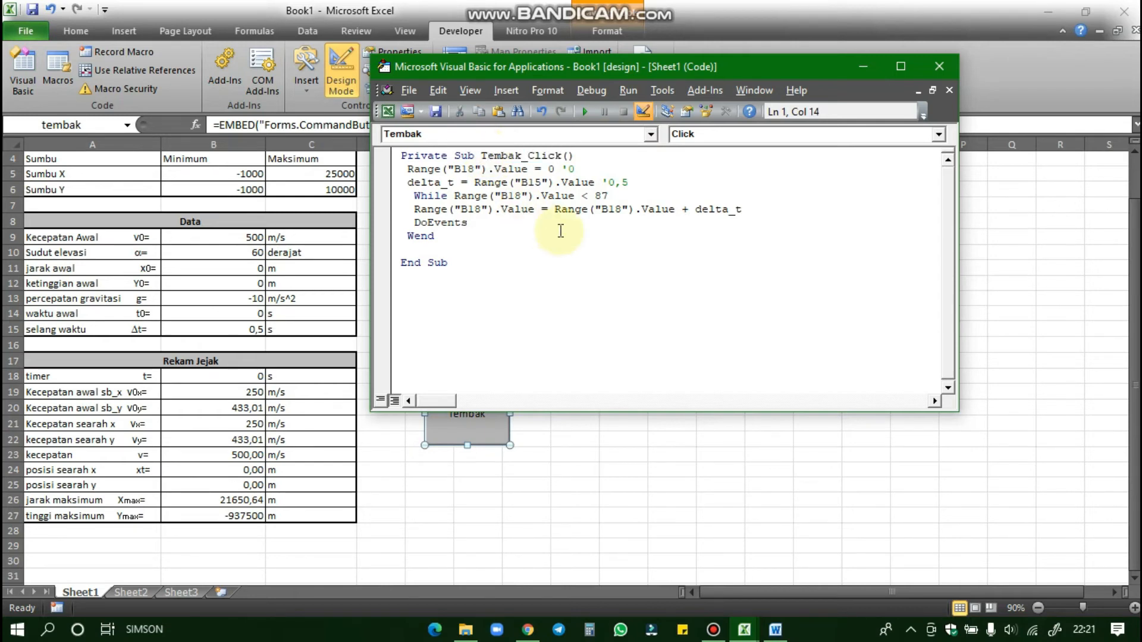
pyautogui.press('BackSpace')
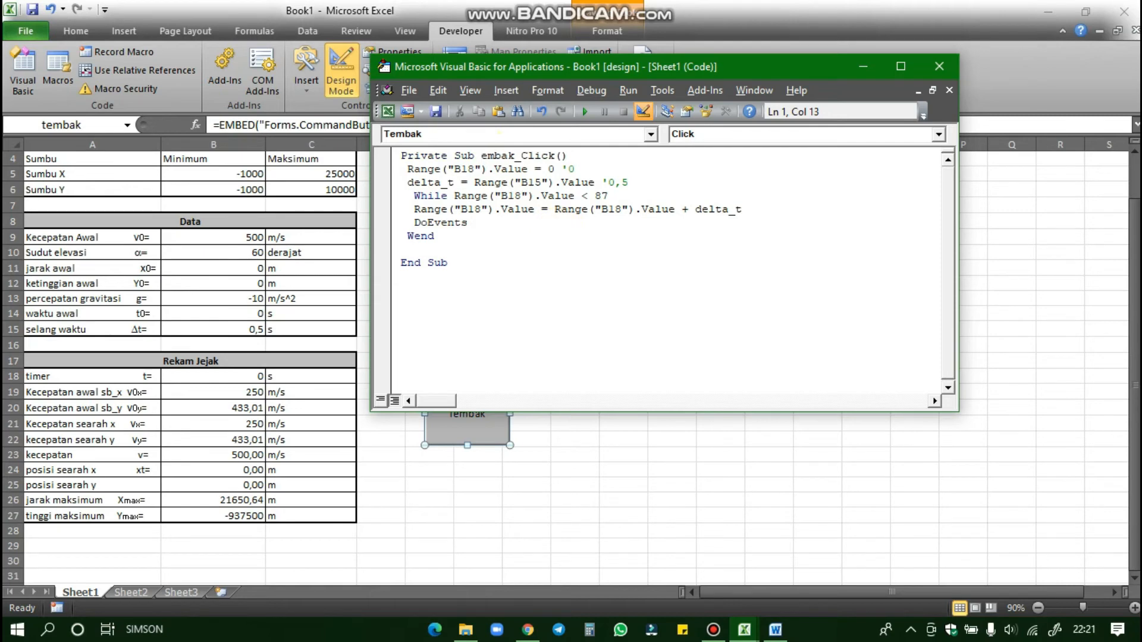
pyautogui.write('t')
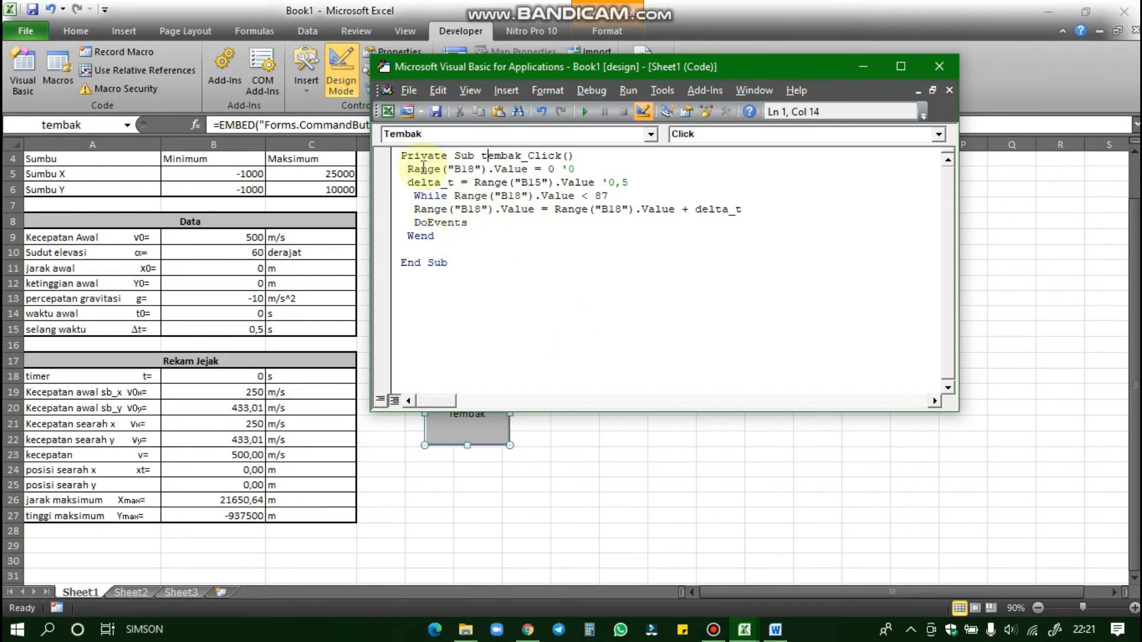
# Examine the B18 timer reset, the delta_t assignment and the While condition in the tembak_Click code
pyautogui.doubleClick(475, 170)
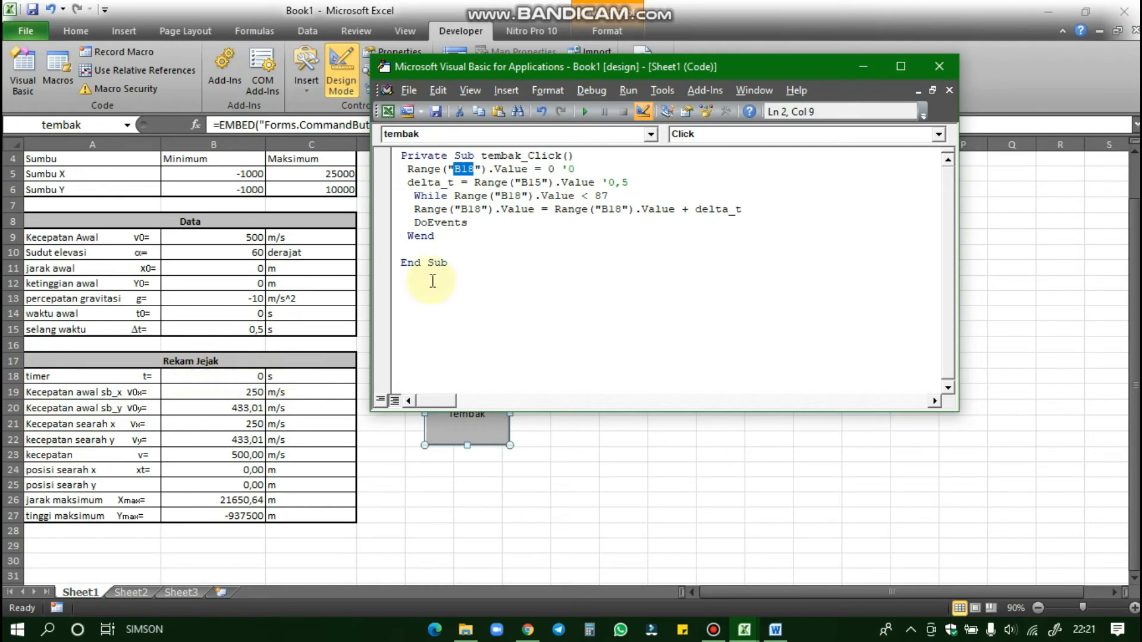
pyautogui.click(580, 169)
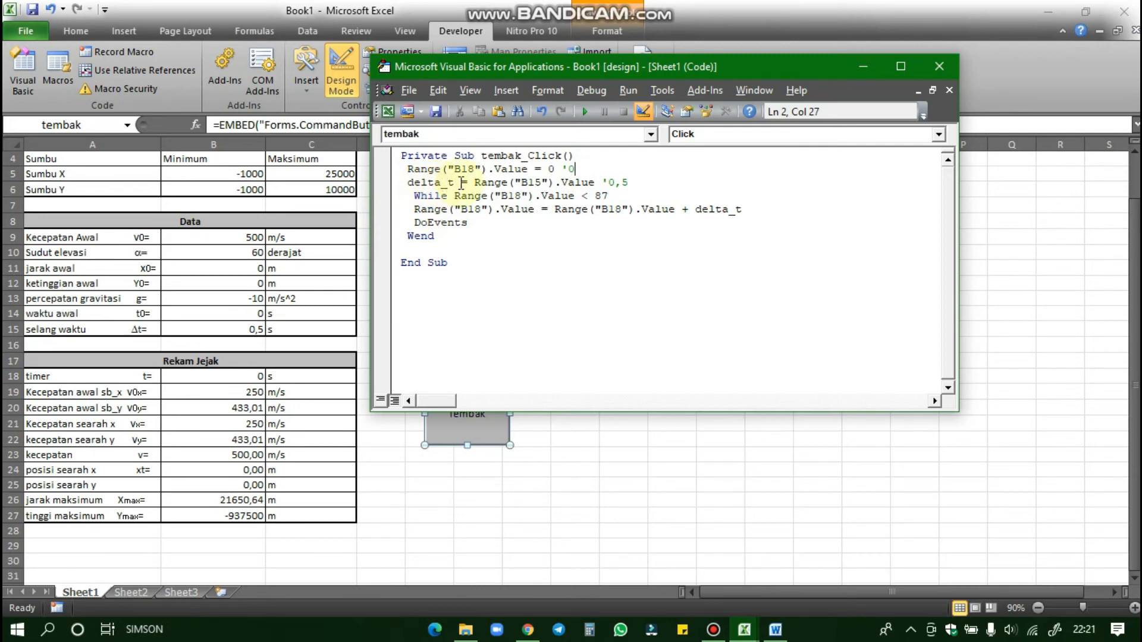
pyautogui.click(640, 183)
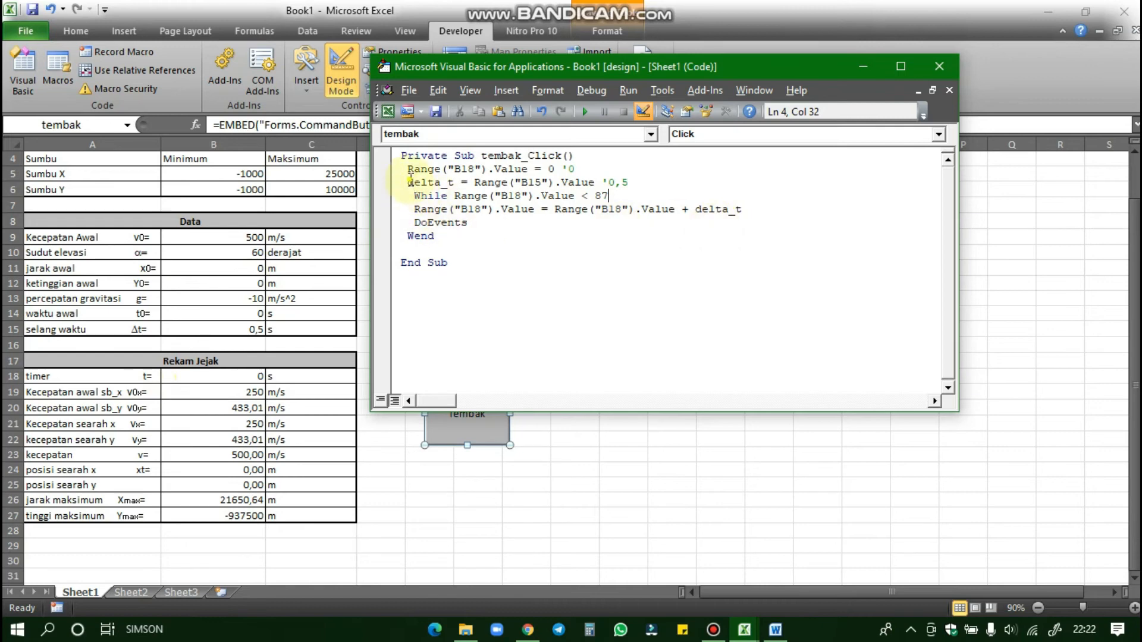
pyautogui.click(448, 169)
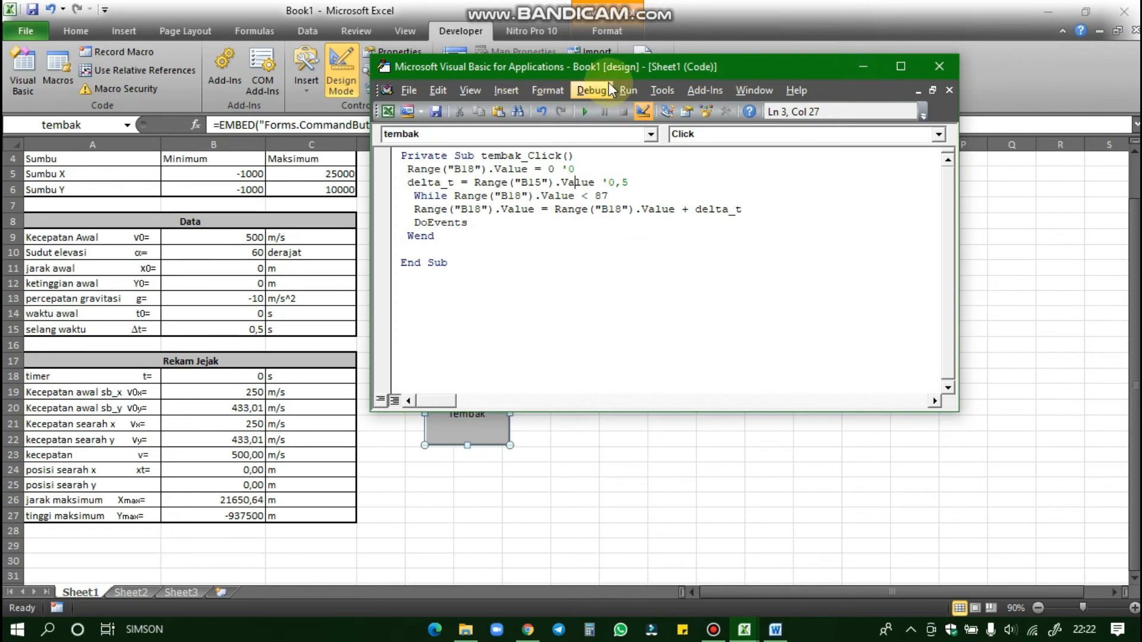
# Run the tembak_Click procedure with the code window moved clear of the chart, and close the code editor
pyautogui.moveTo(623, 68); pyautogui.dragTo(869, 92)
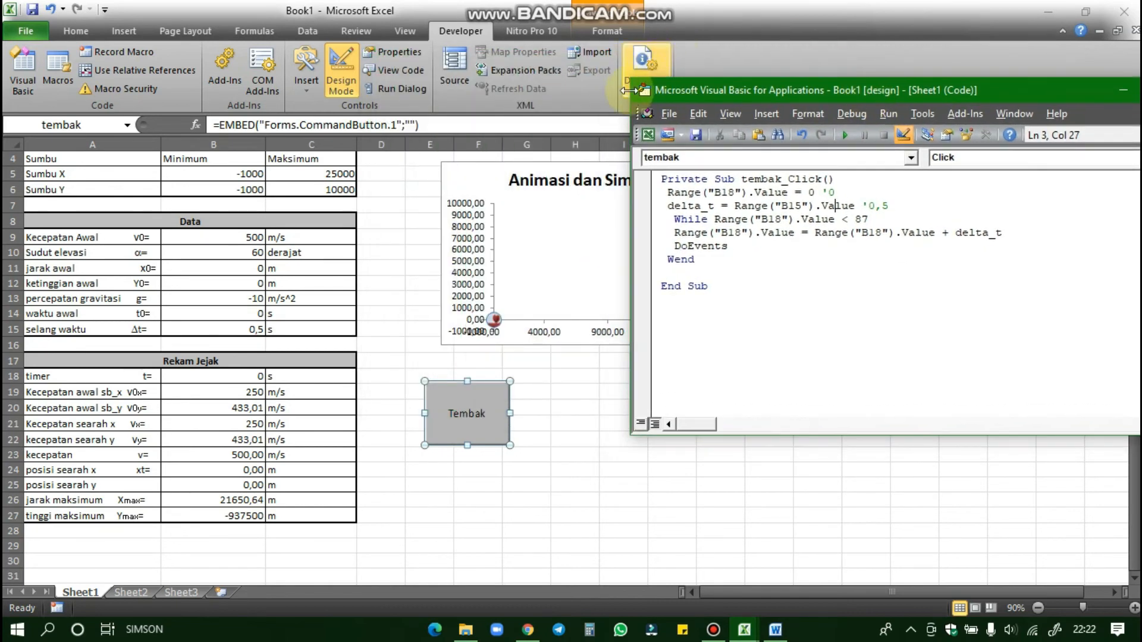
pyautogui.moveTo(632, 78); pyautogui.dragTo(563, 353)
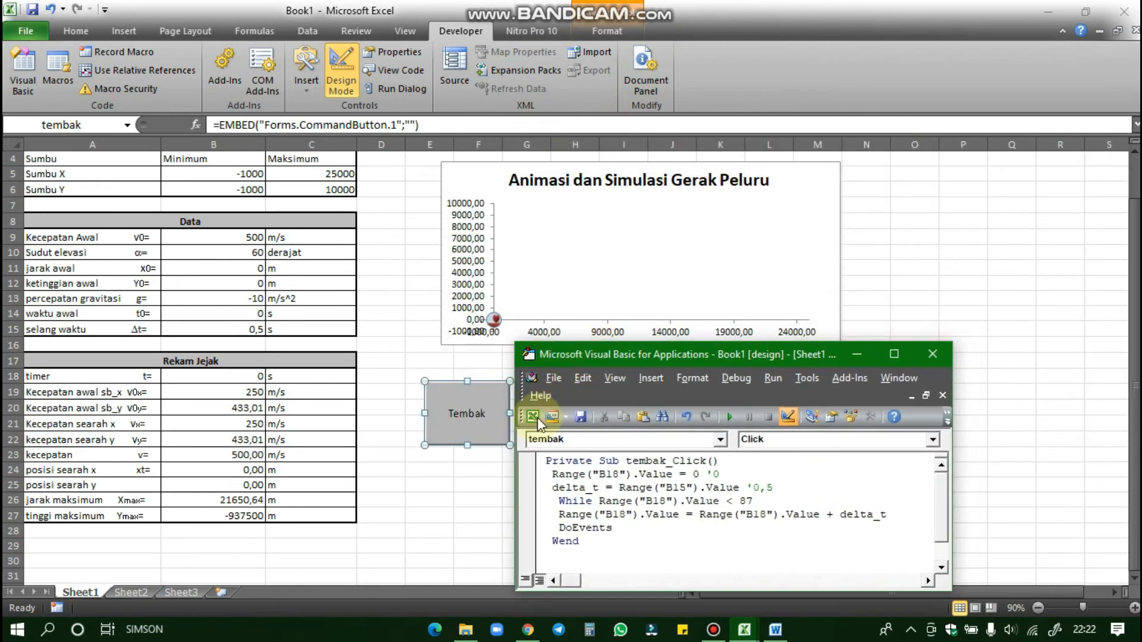
pyautogui.click(730, 418)
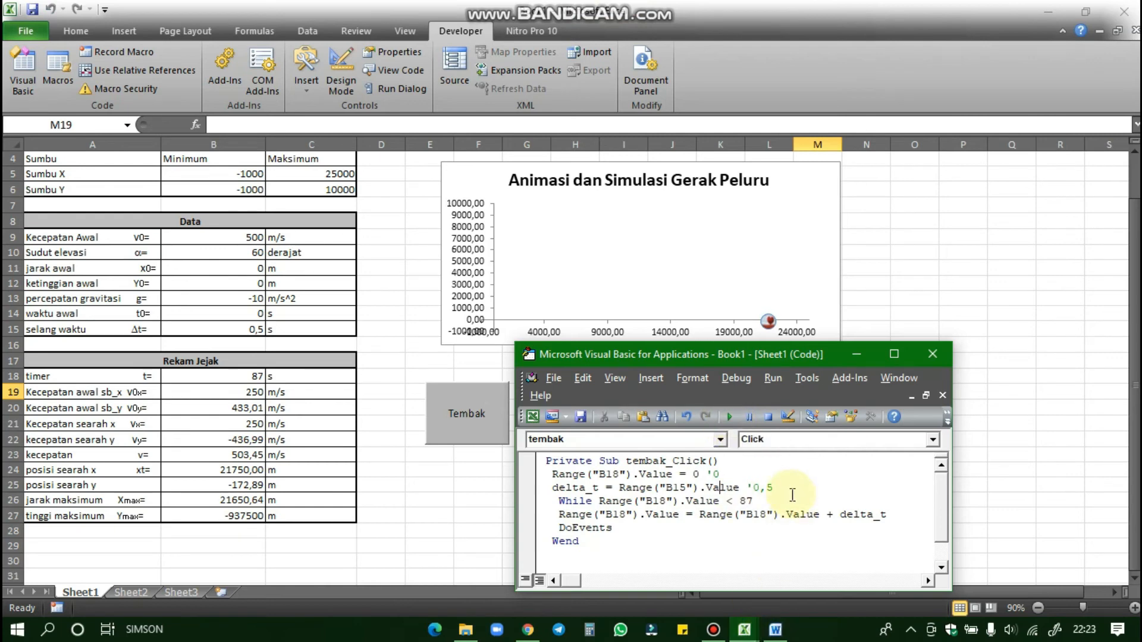
pyautogui.click(933, 355)
pyautogui.click(625, 409)
# Make the worksheet title "Animasi dan Simulasi Gerak Peluru" in cell A1 bold
pyautogui.scroll(1, 629, 395)
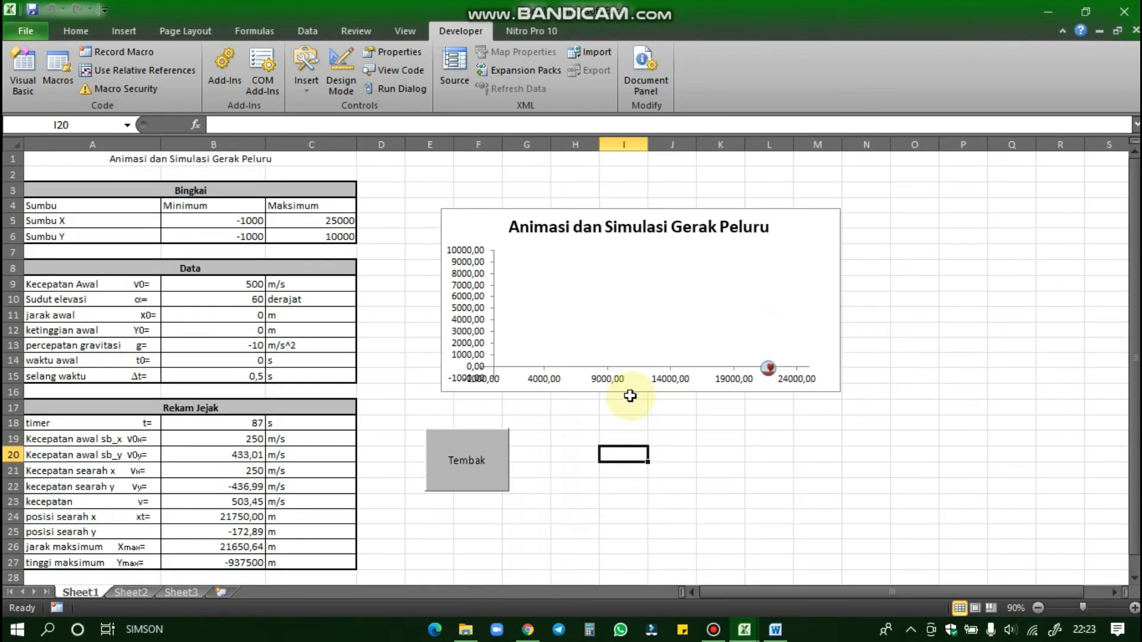
pyautogui.click(267, 159)
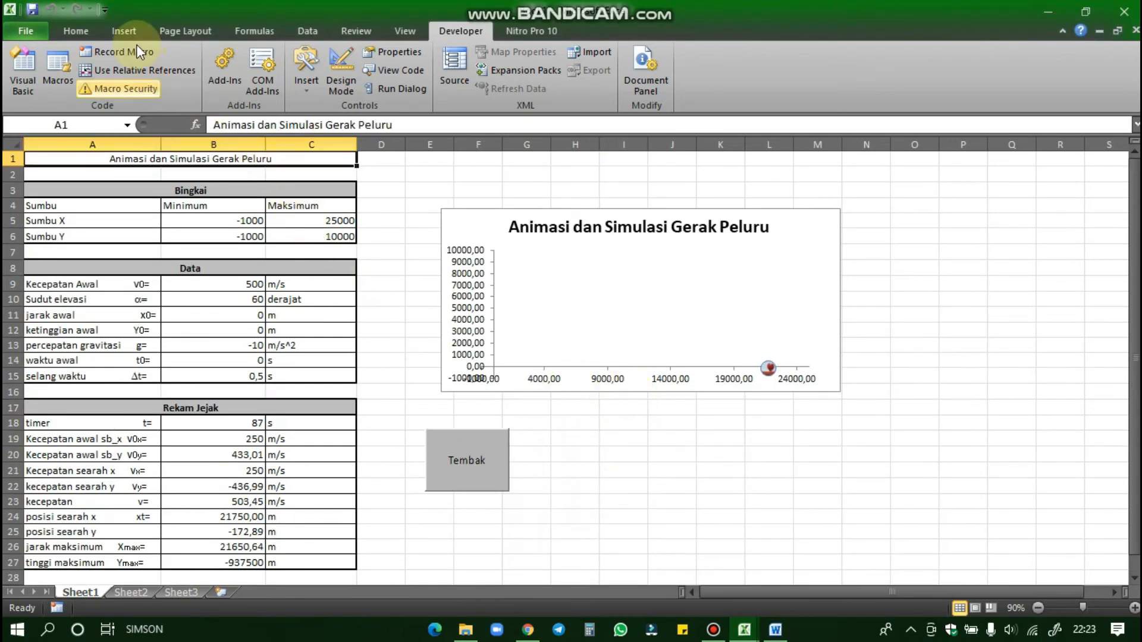
pyautogui.click(76, 31)
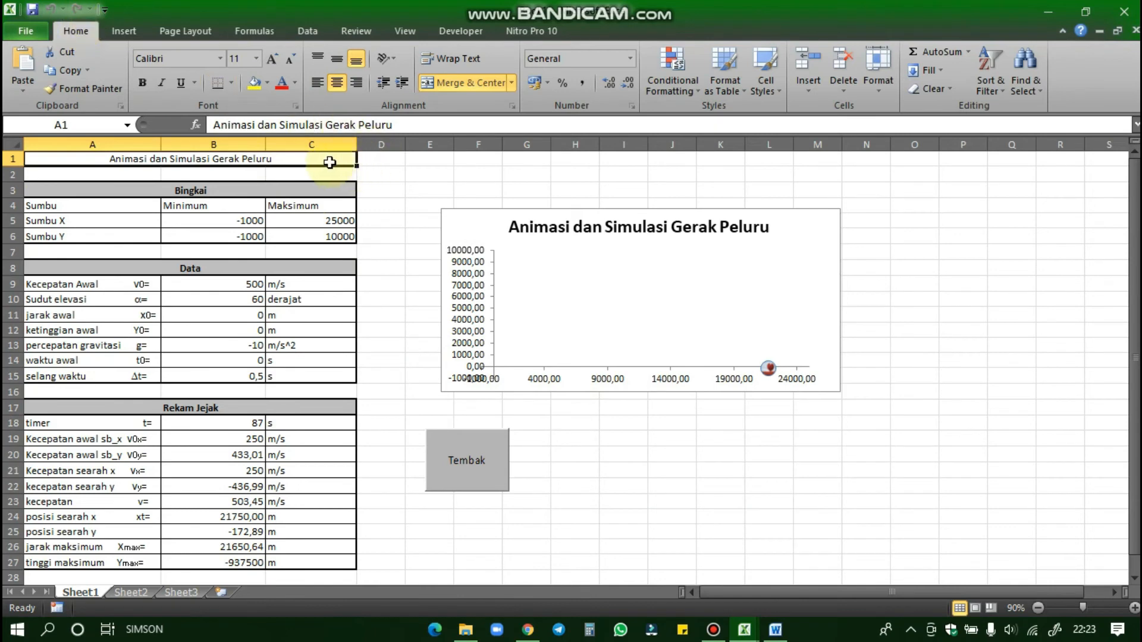
pyautogui.doubleClick(301, 160)
pyautogui.moveTo(301, 161); pyautogui.dragTo(107, 153)
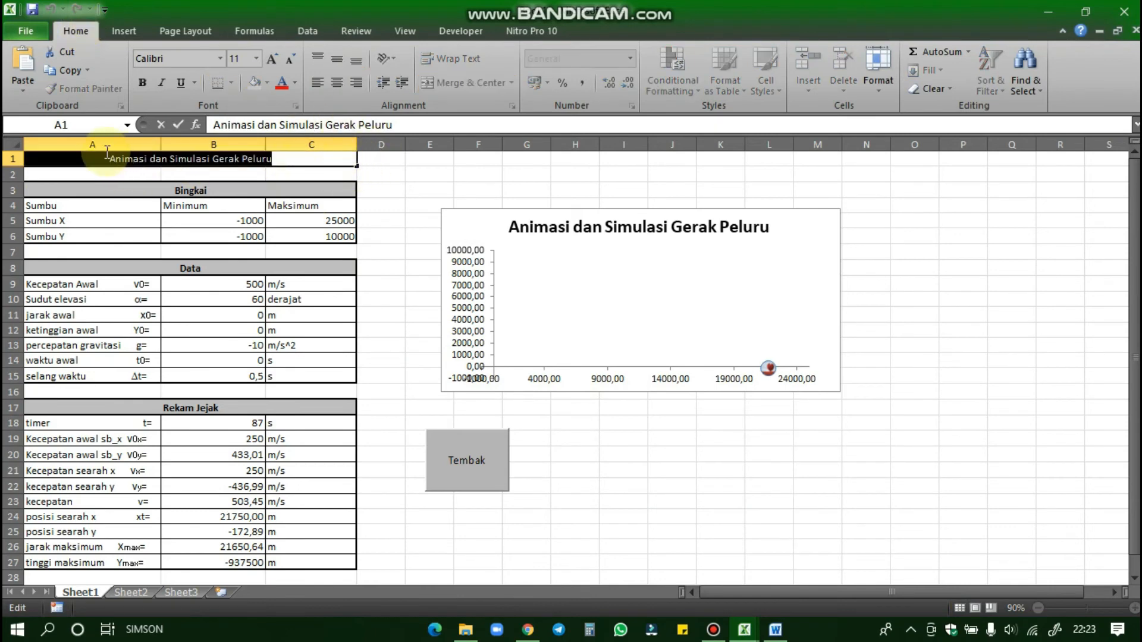
pyautogui.click(262, 163)
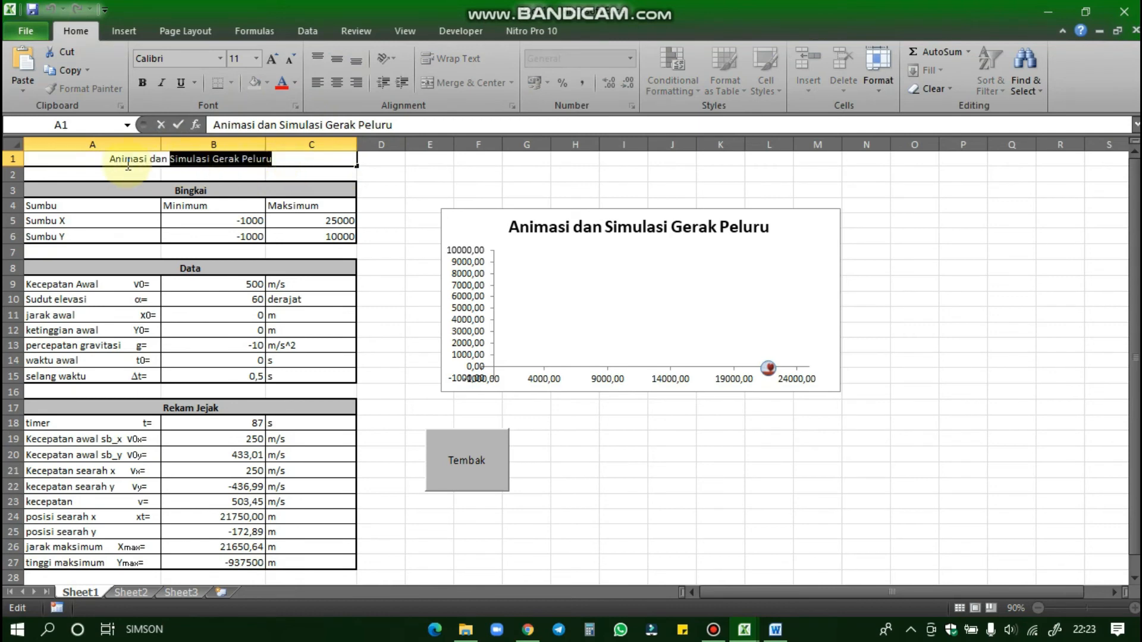
pyautogui.click(352, 238)
pyautogui.click(249, 160)
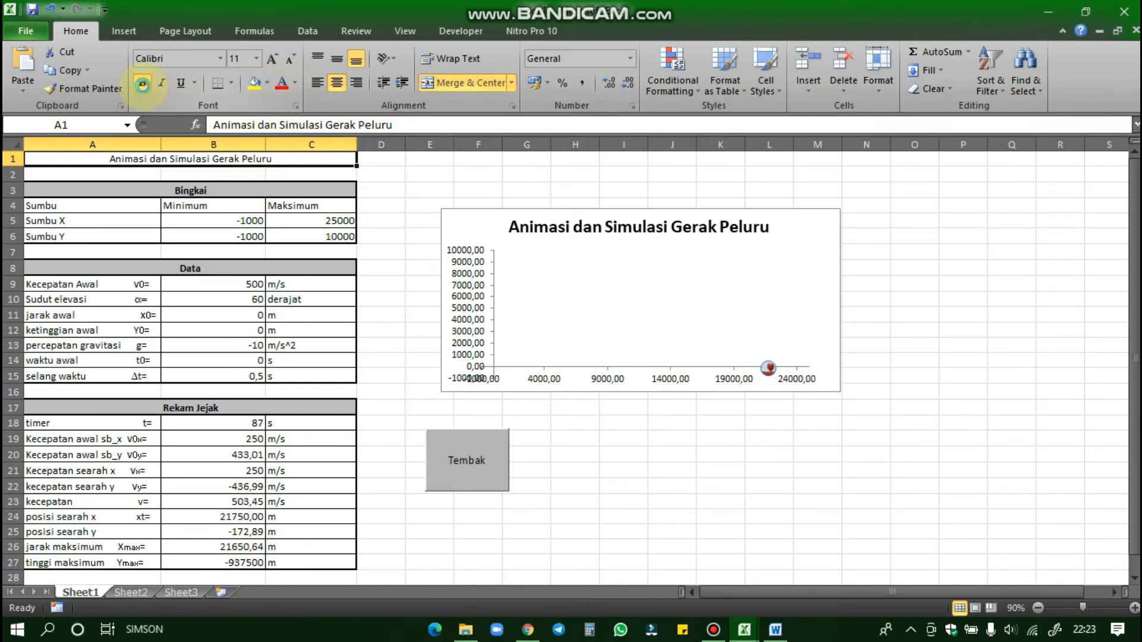
pyautogui.click(142, 84)
pyautogui.click(417, 206)
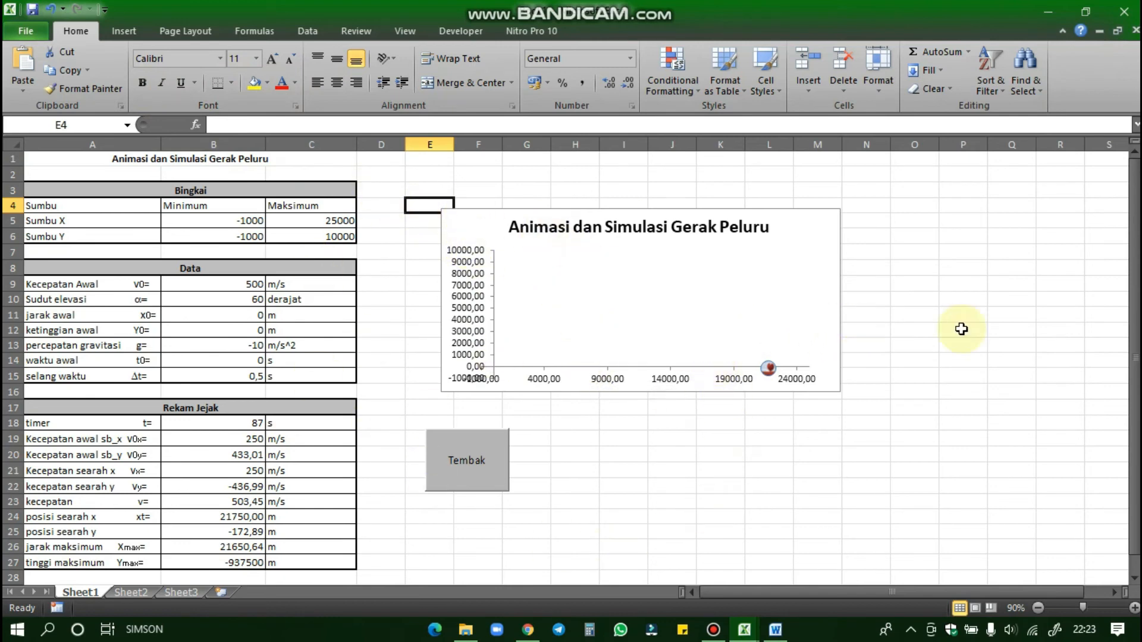
# Start saving the workbook as a new file in Documents, named "Animasi dan Simulasi Gerak peluru"
pyautogui.click(669, 454)
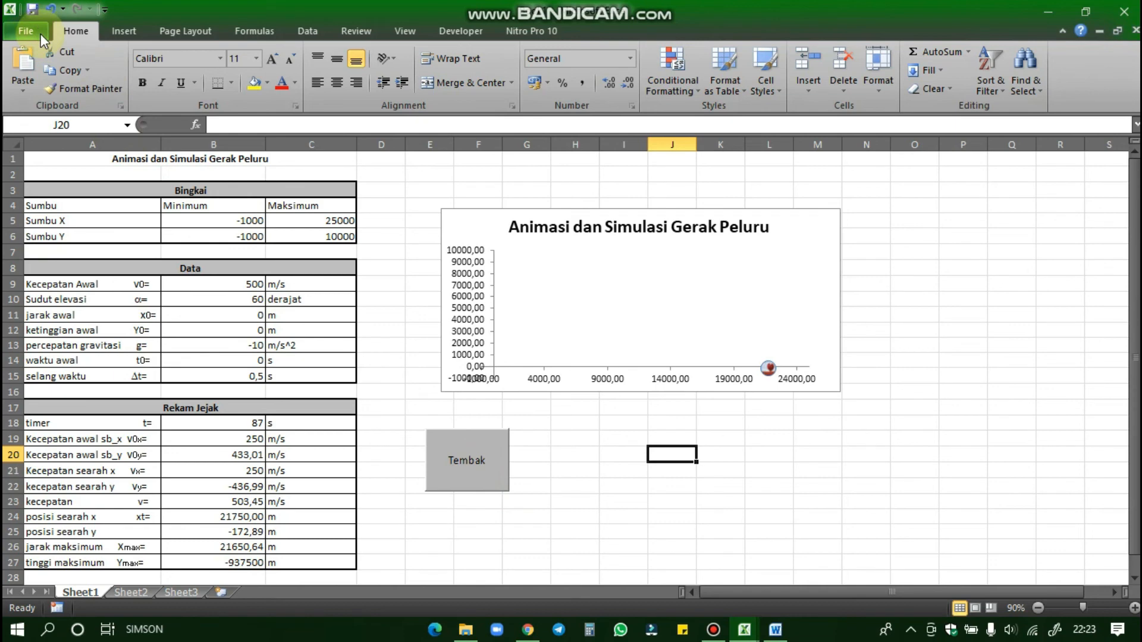
pyautogui.click(26, 31)
pyautogui.click(26, 31)
pyautogui.click(40, 34)
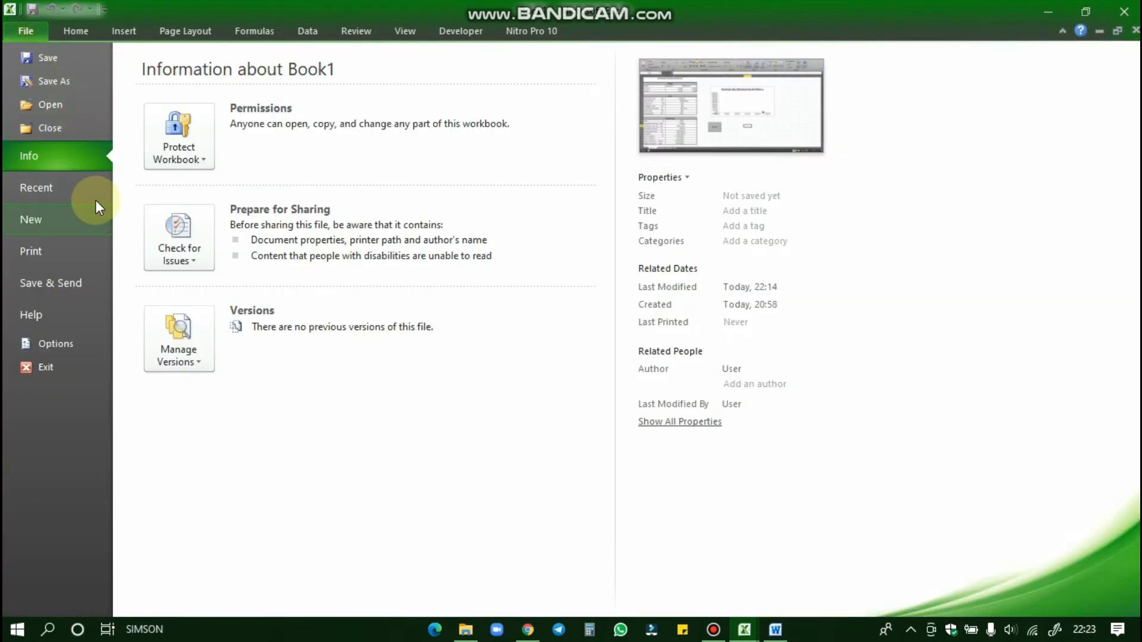
pyautogui.click(71, 79)
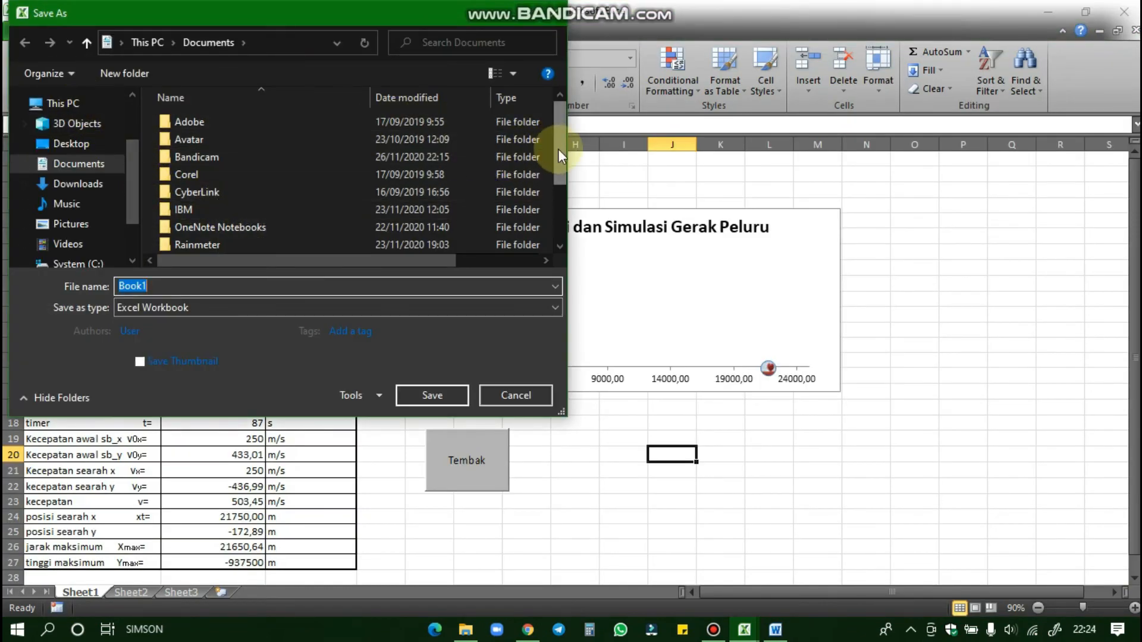
pyautogui.moveTo(558, 149); pyautogui.dragTo(552, 113)
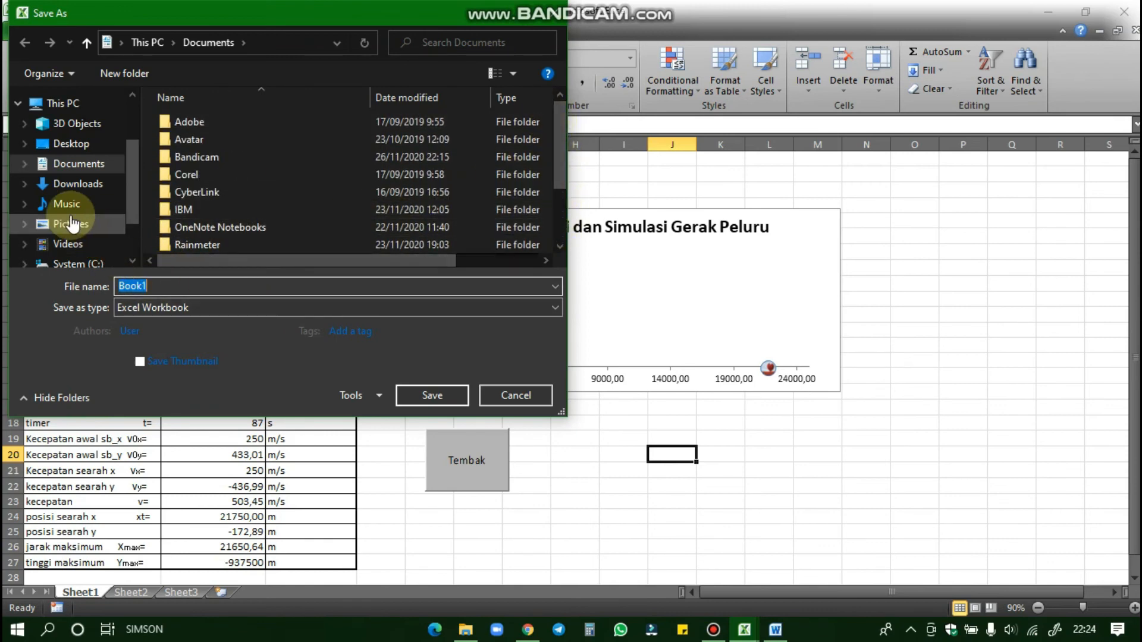
pyautogui.moveTo(134, 205); pyautogui.dragTo(145, 271)
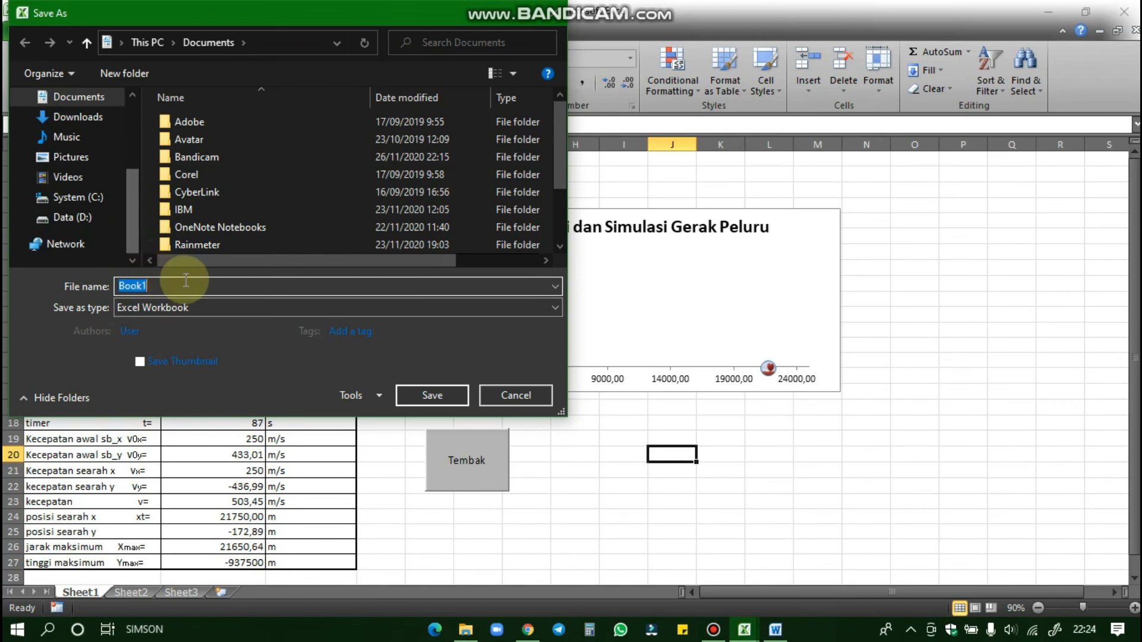
pyautogui.click(341, 286)
pyautogui.moveTo(282, 286); pyautogui.dragTo(55, 288)
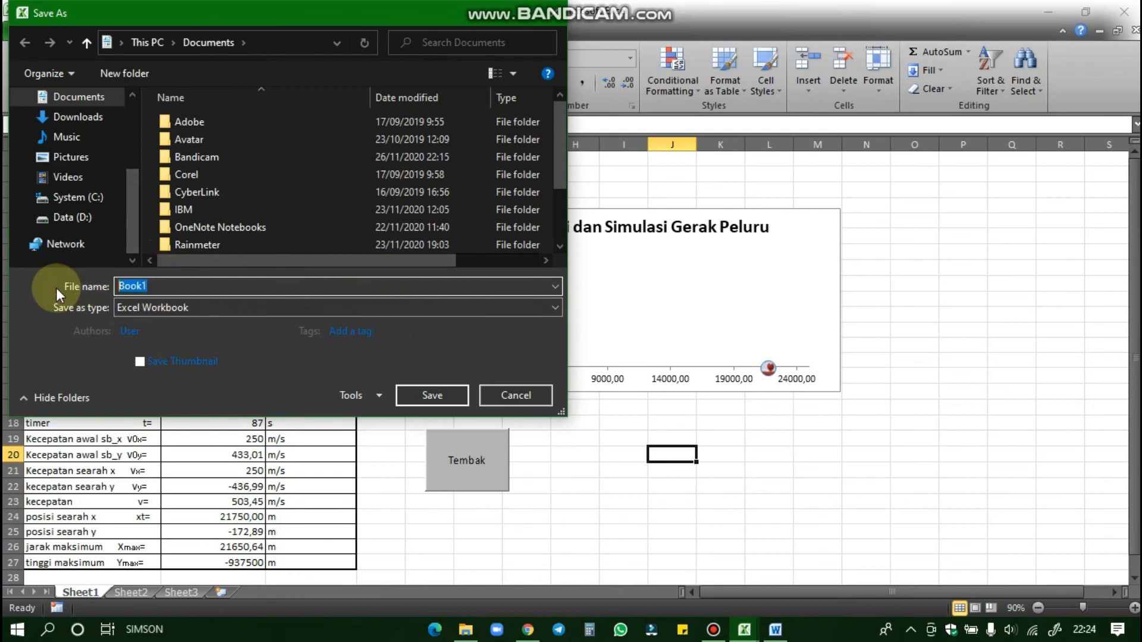
pyautogui.write('Animasi dan S')
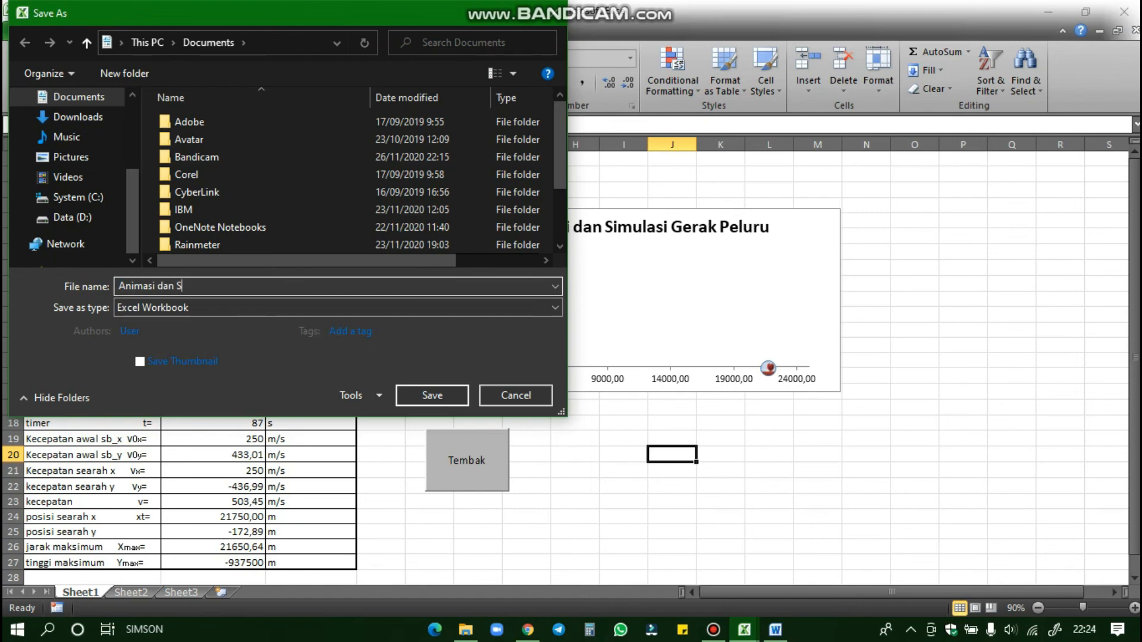
pyautogui.write('Gerak peluru')
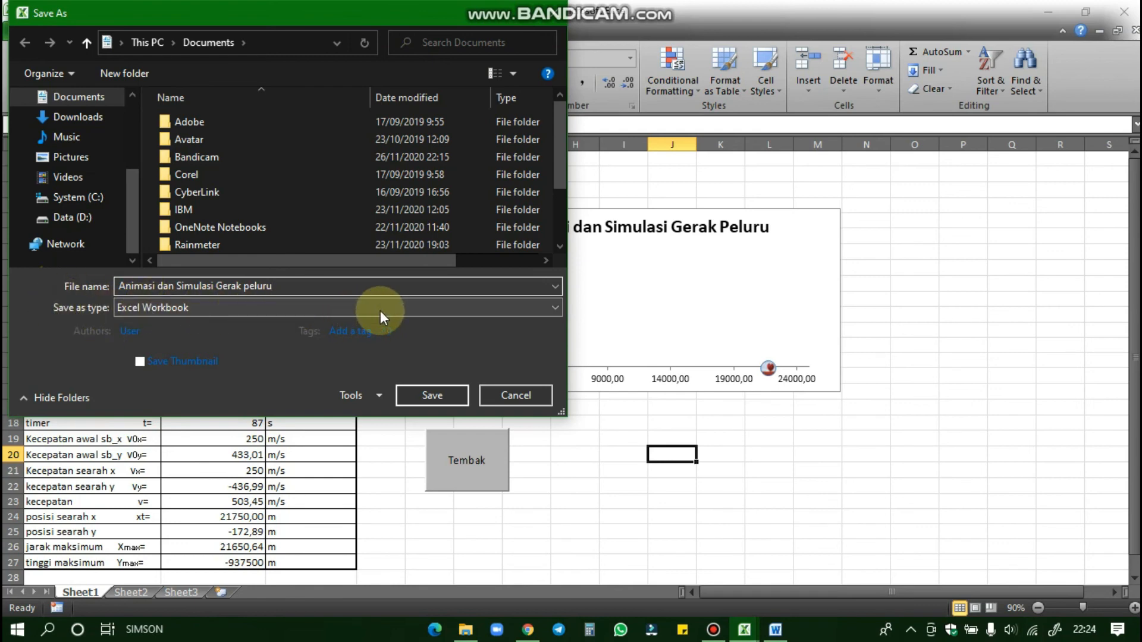
# Set the file type to Excel Macro-Enabled Workbook and save the file
pyautogui.click(462, 311)
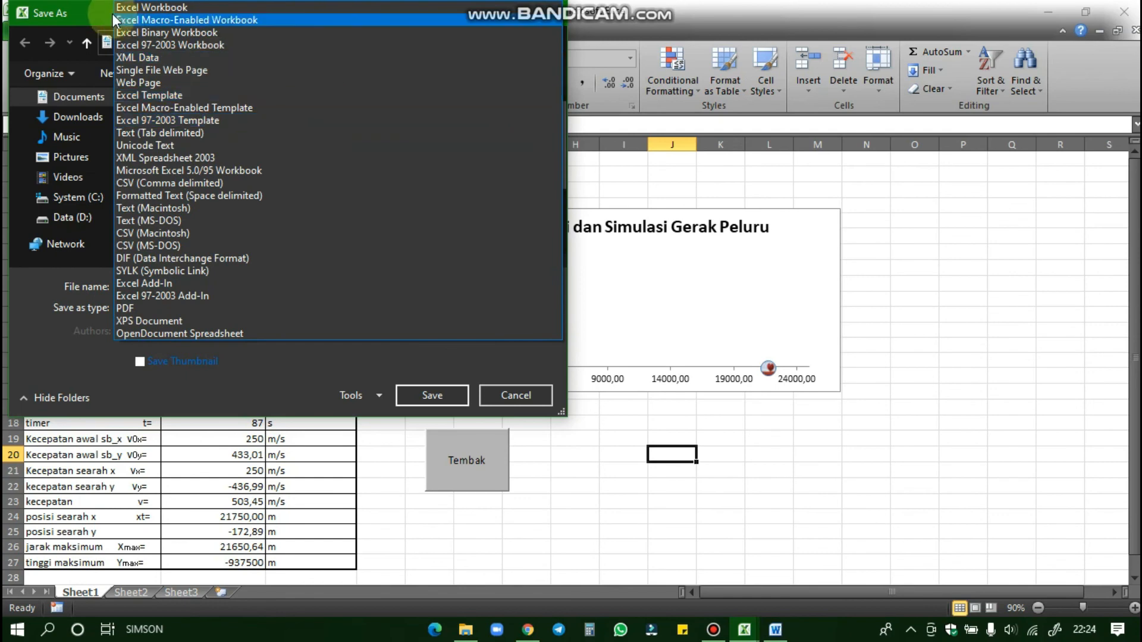
pyautogui.click(240, 20)
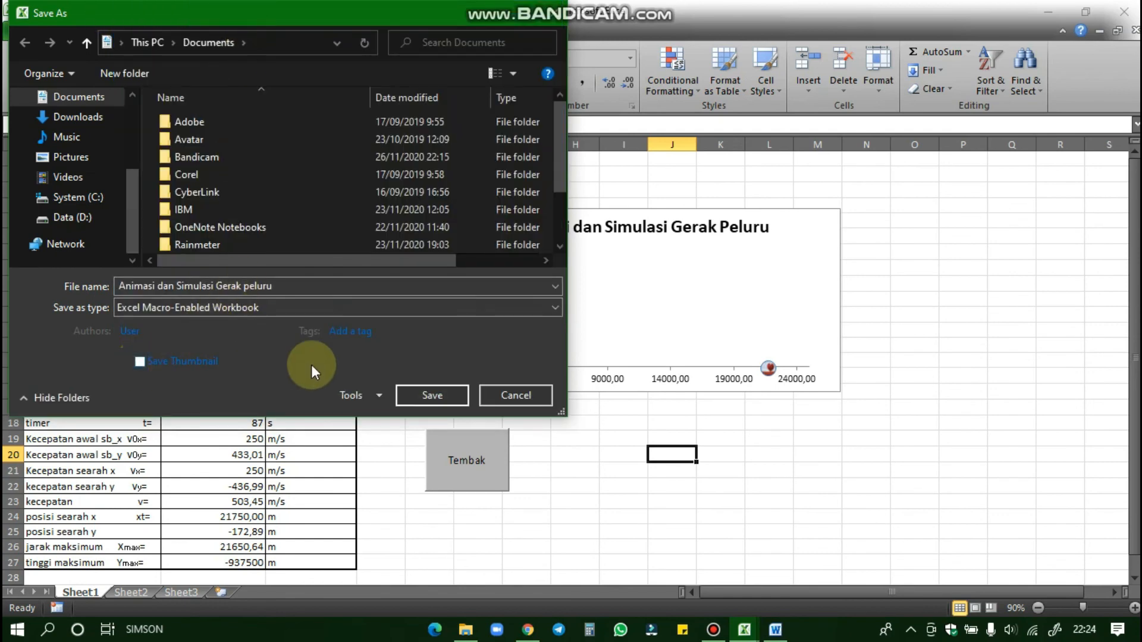
pyautogui.click(408, 396)
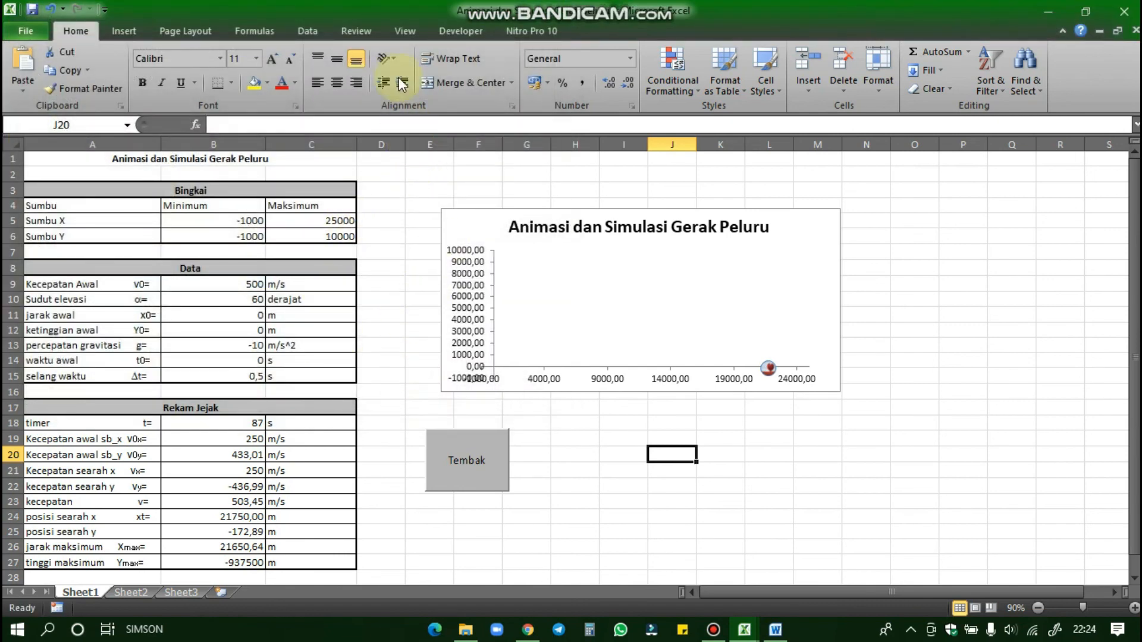
# In the Trust Center macro settings, disable all macros with notification and turn off trusted access to the VBA project object model
pyautogui.click(26, 32)
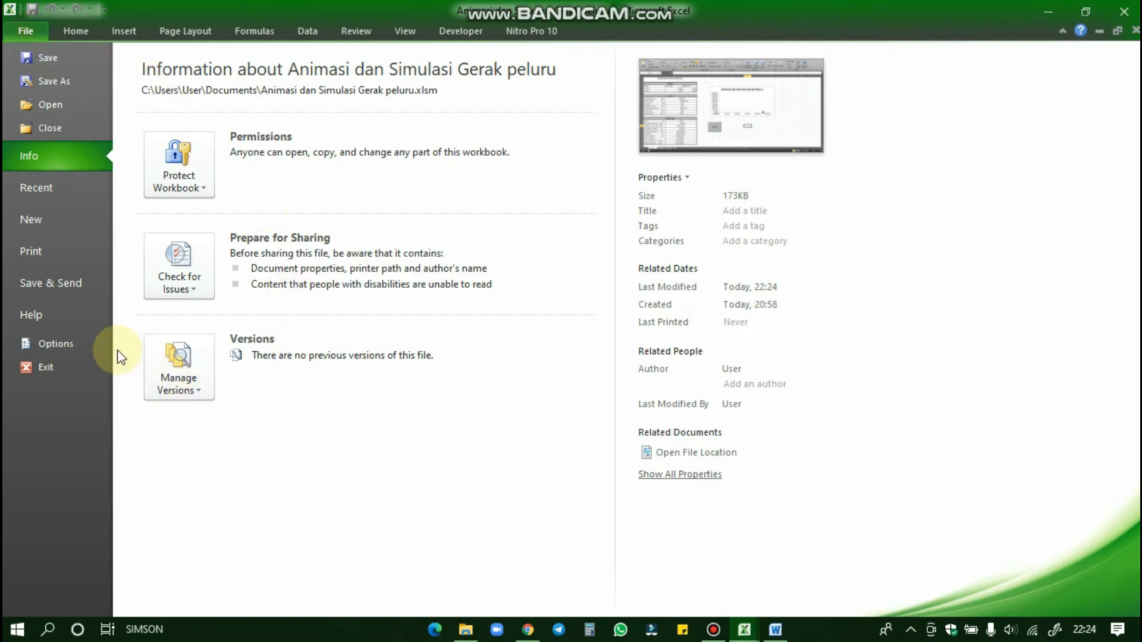
pyautogui.click(80, 343)
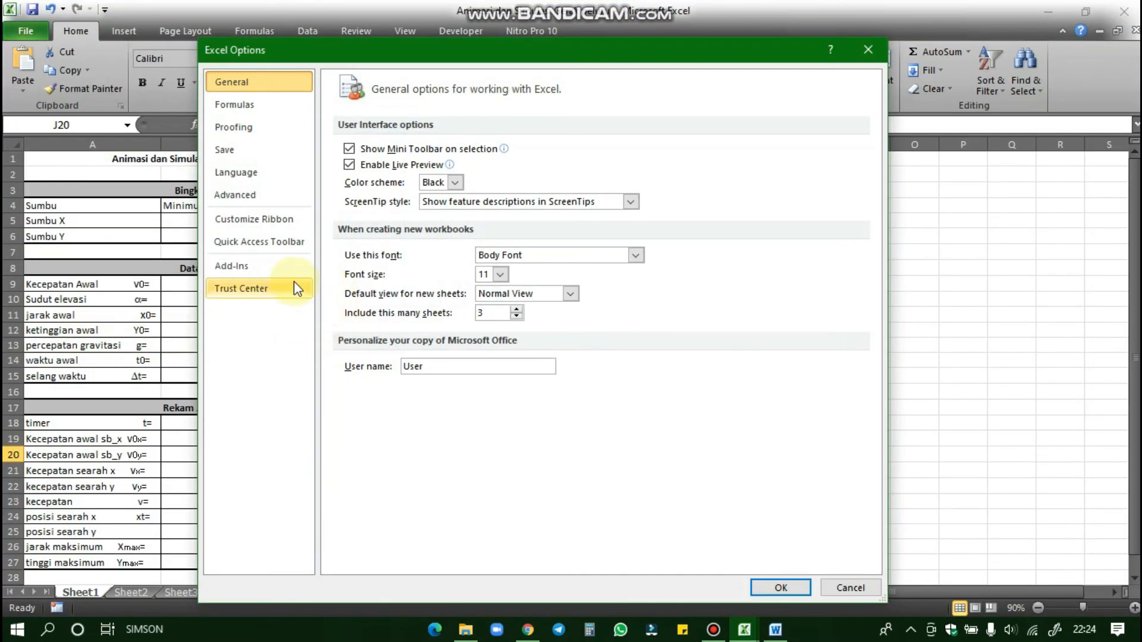
pyautogui.click(247, 292)
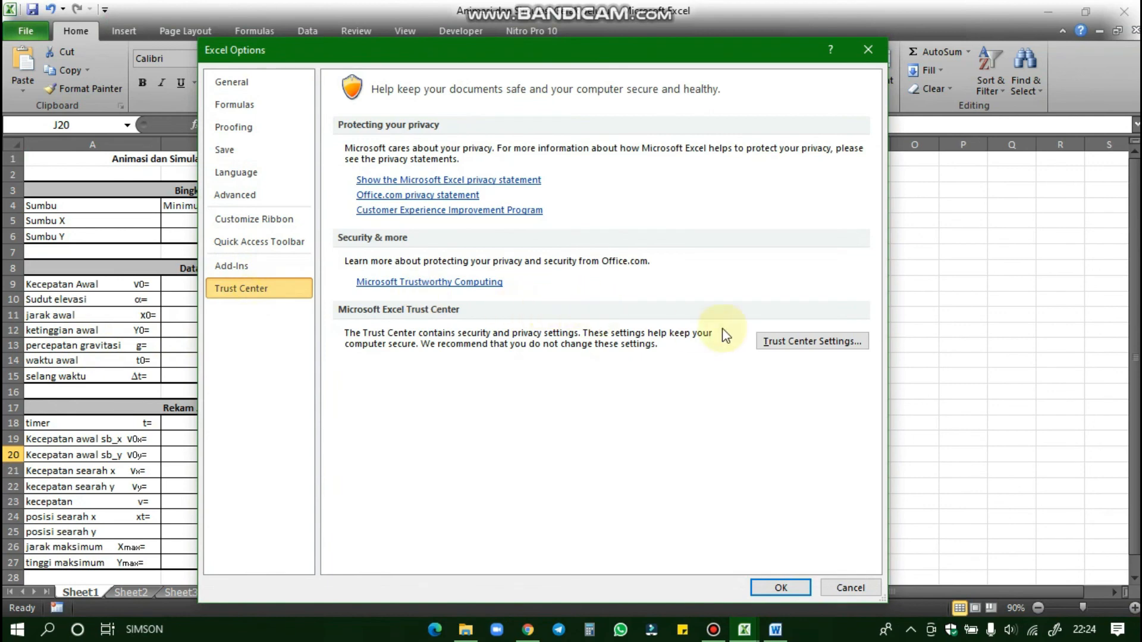
pyautogui.click(795, 342)
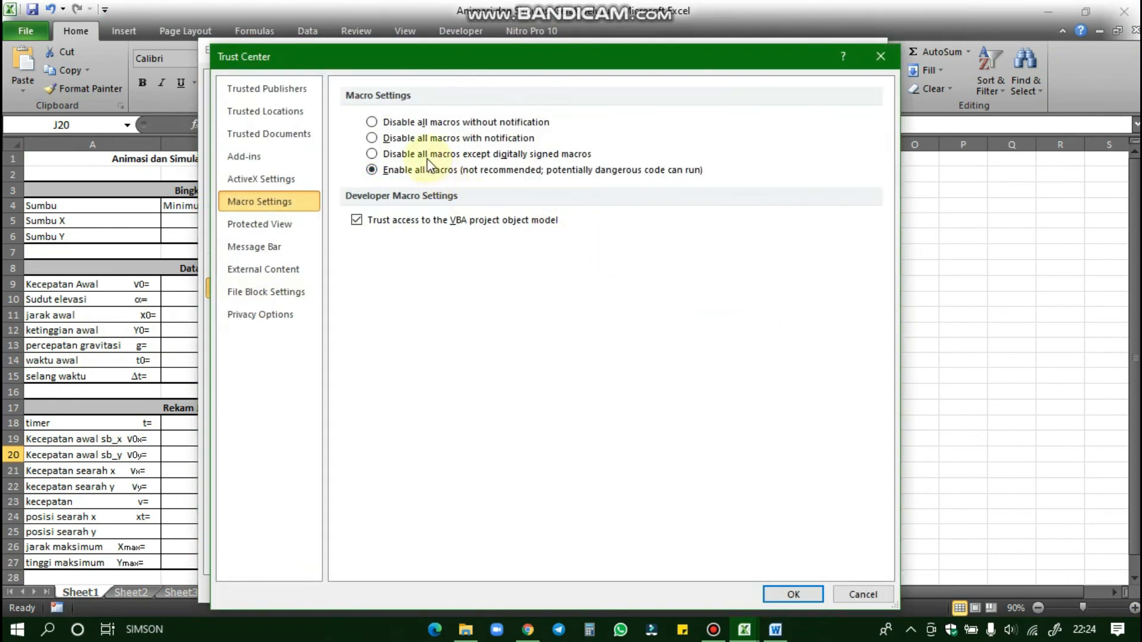
pyautogui.click(375, 140)
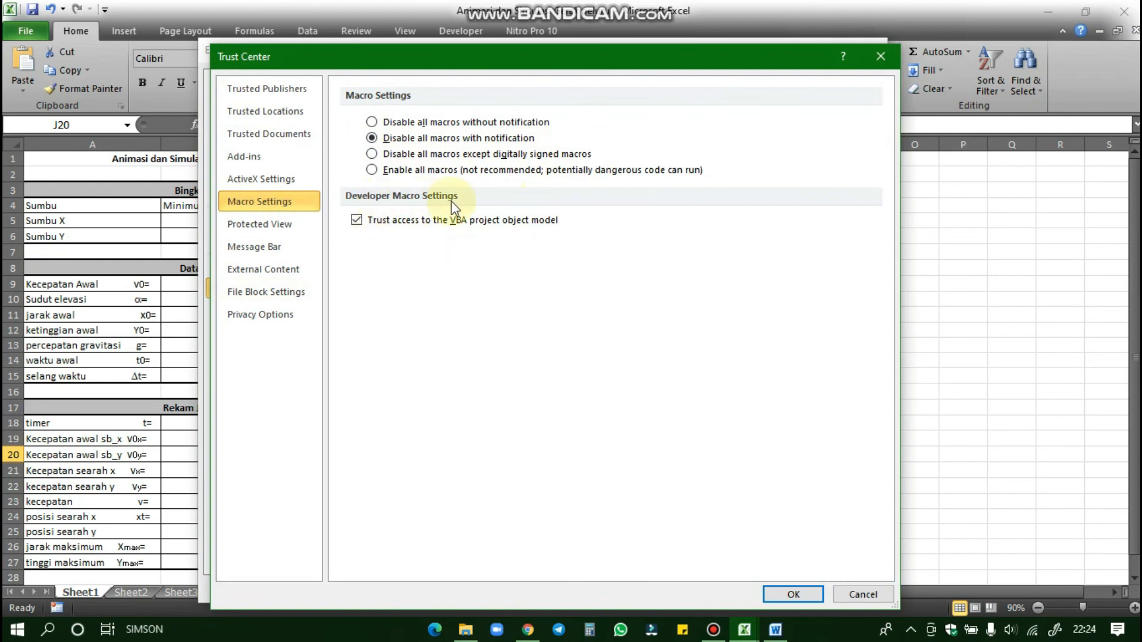
pyautogui.click(357, 222)
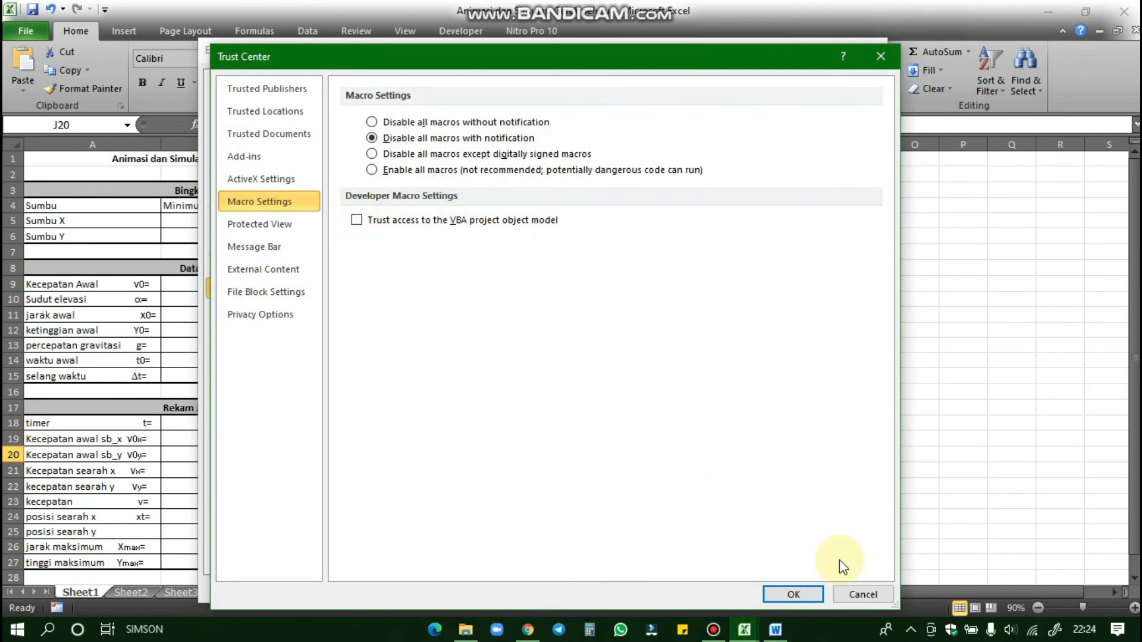
pyautogui.click(808, 591)
pyautogui.click(808, 589)
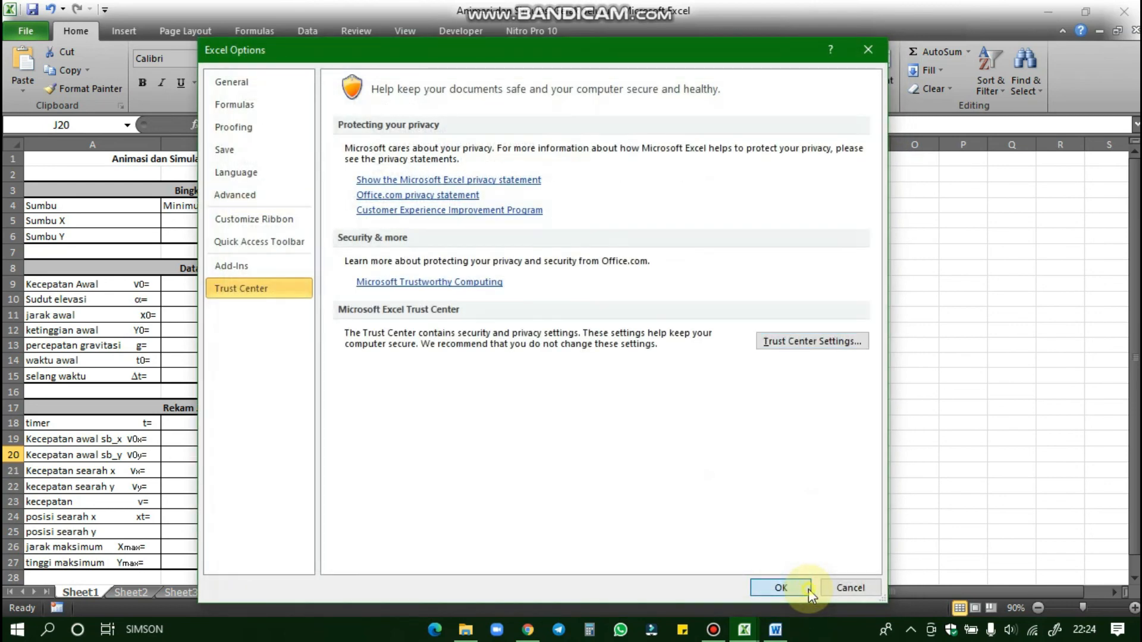